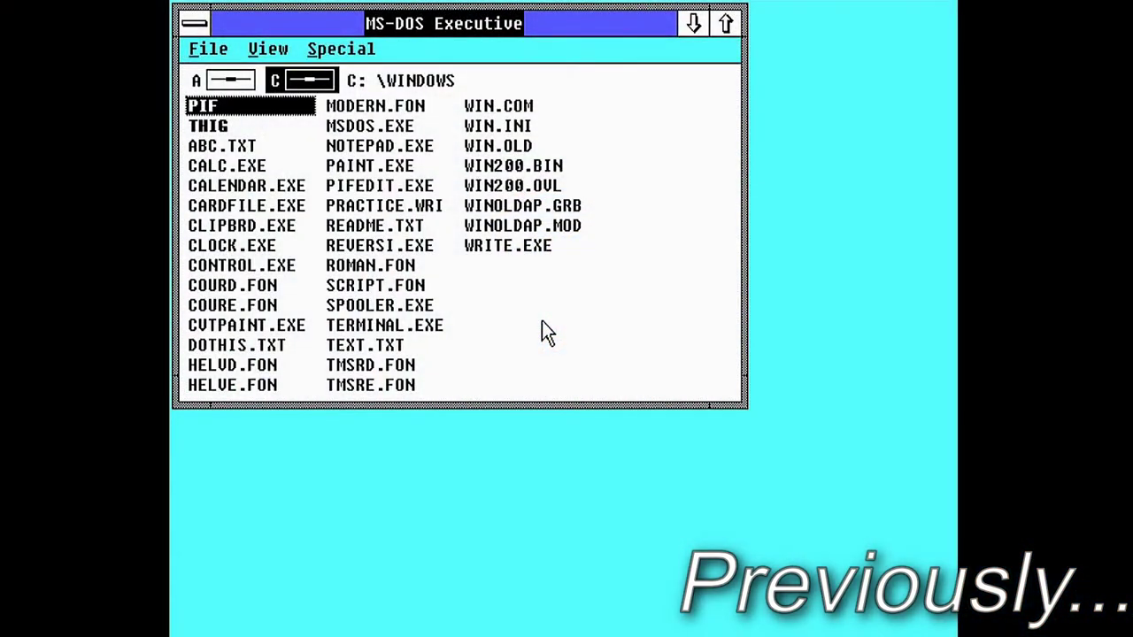
Move the MS-DOS Executive window, launch PAINT.EXE, pick the text tool, then open the Main group's menu
left_click_drag(377, 24, 535, 43)
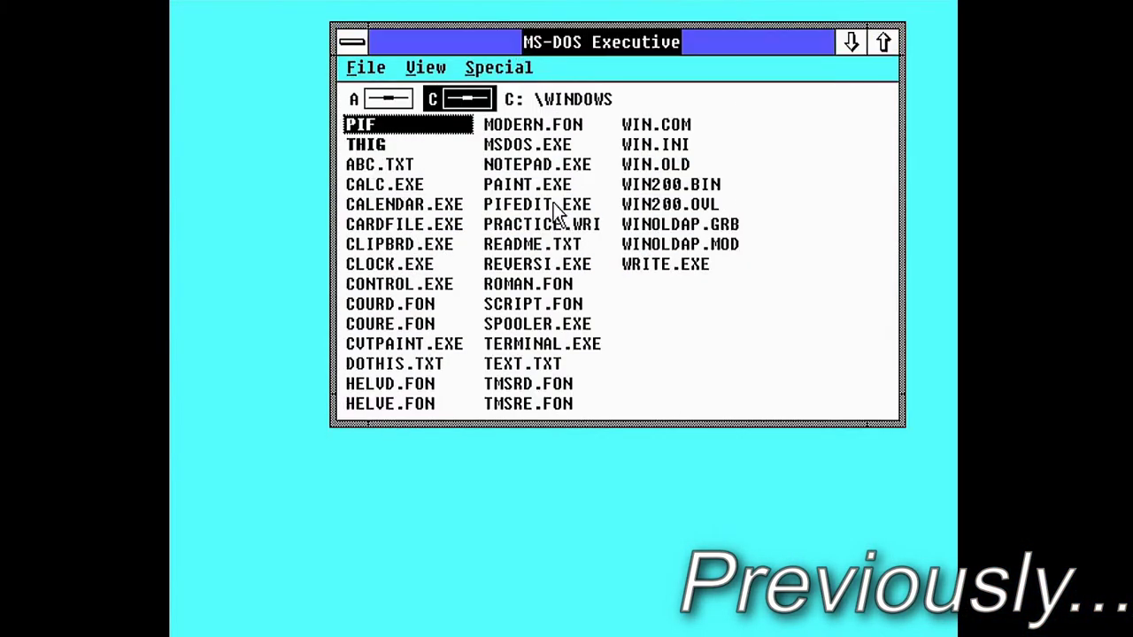
double_click(525, 188)
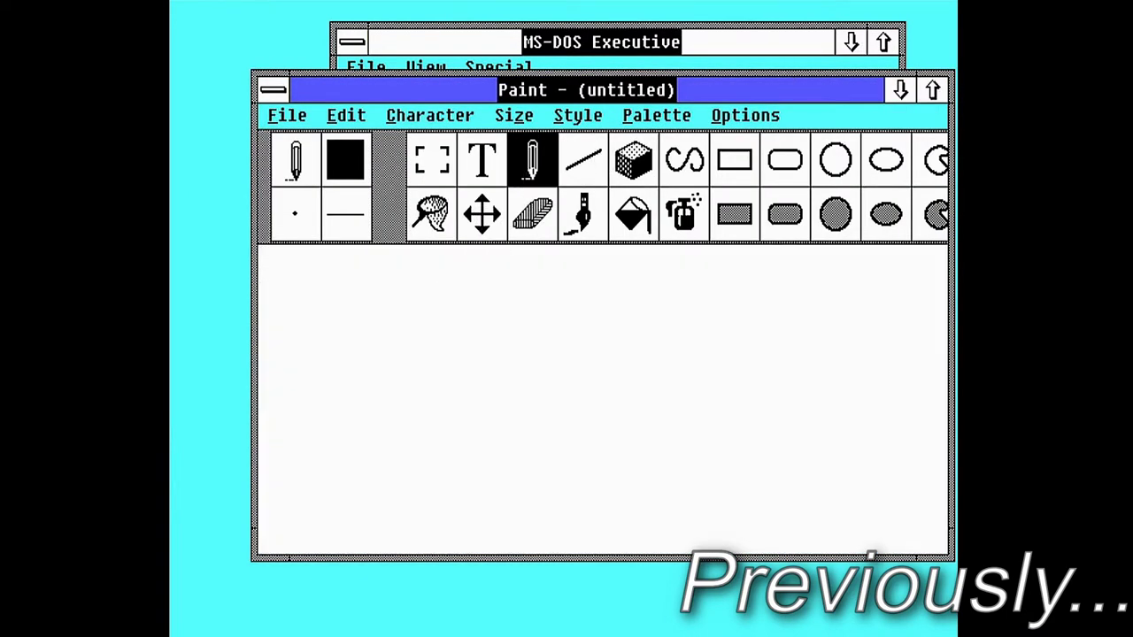
left_click(484, 161)
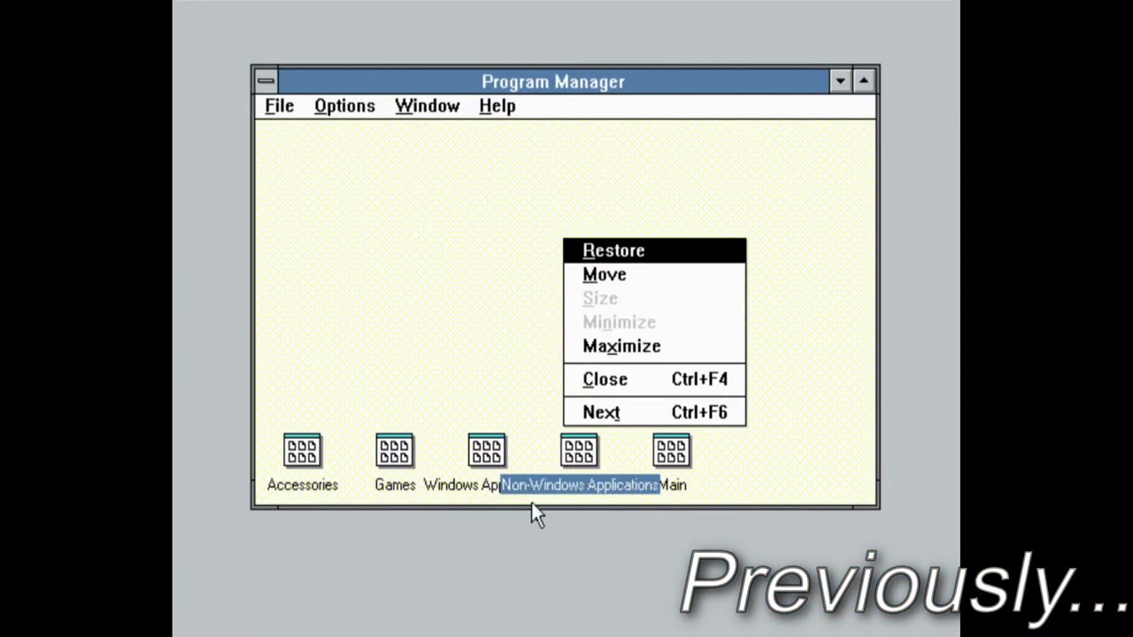
left_click(675, 484)
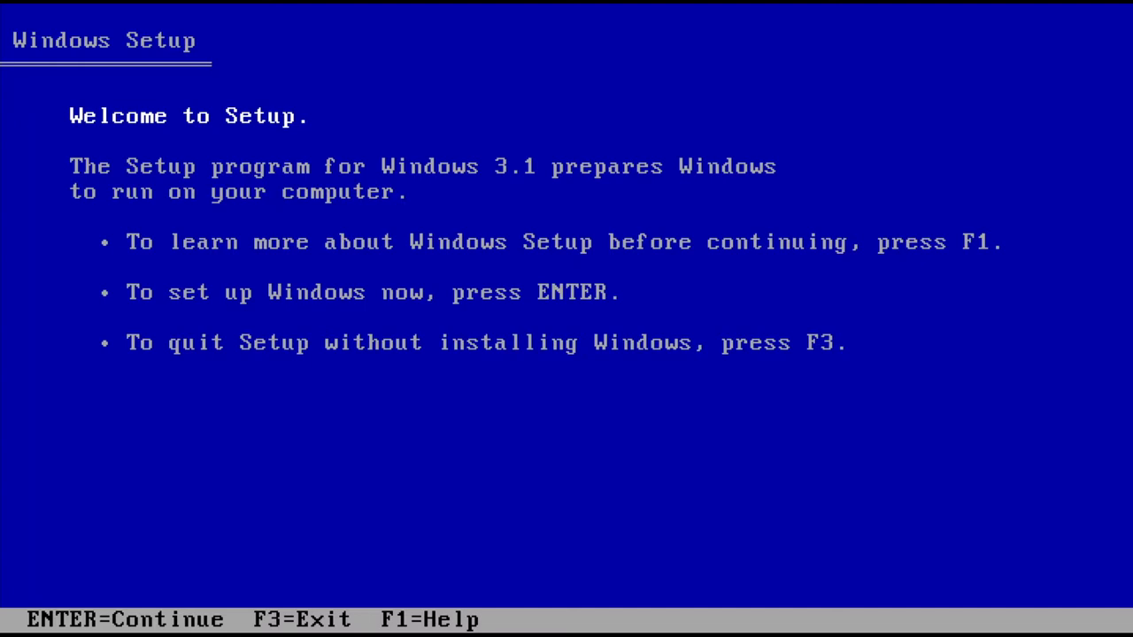
Choose Express Setup and upgrade the existing C:\WINDOWS installation
key("Return")
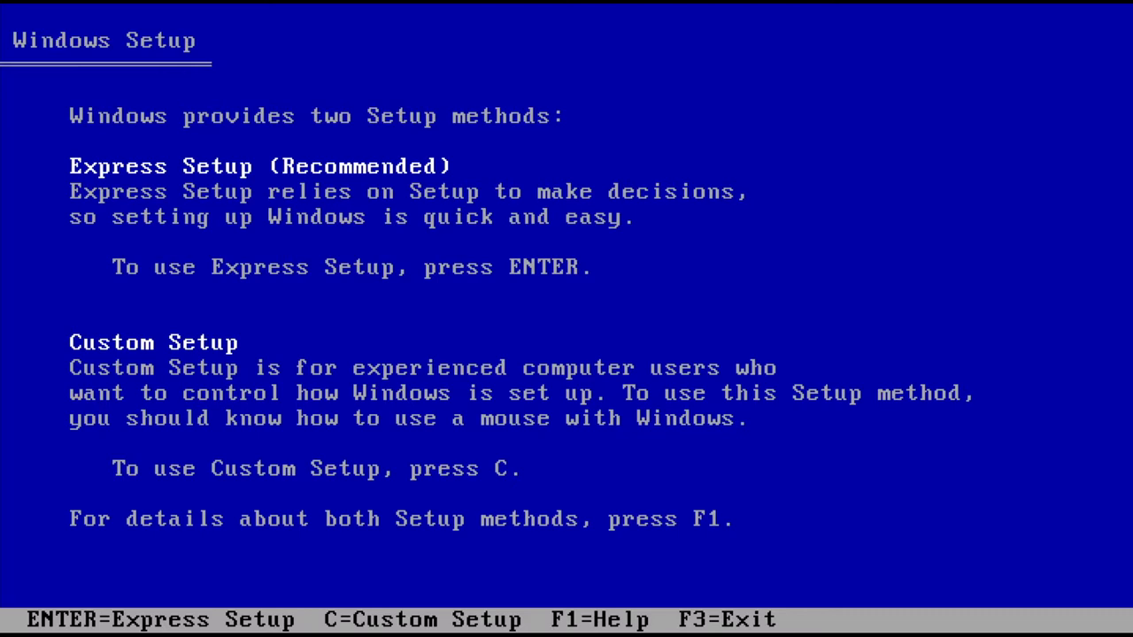
key("Return")
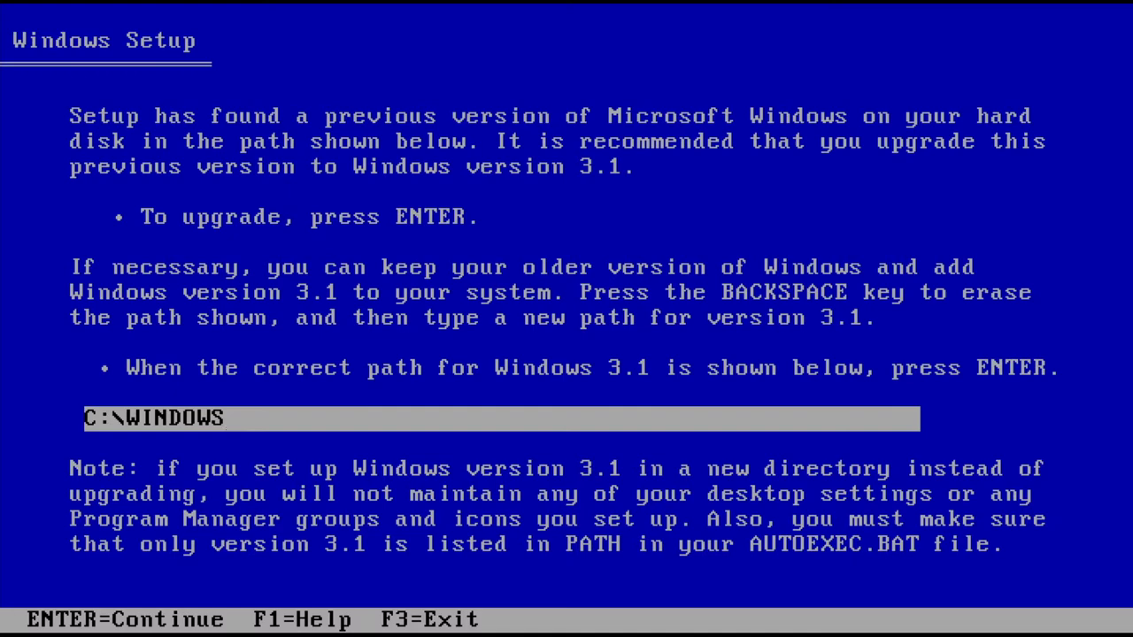
key("Return")
Set the display to Super VGA 800x600 with 16 colors and copy files from disk 2
key("Return")
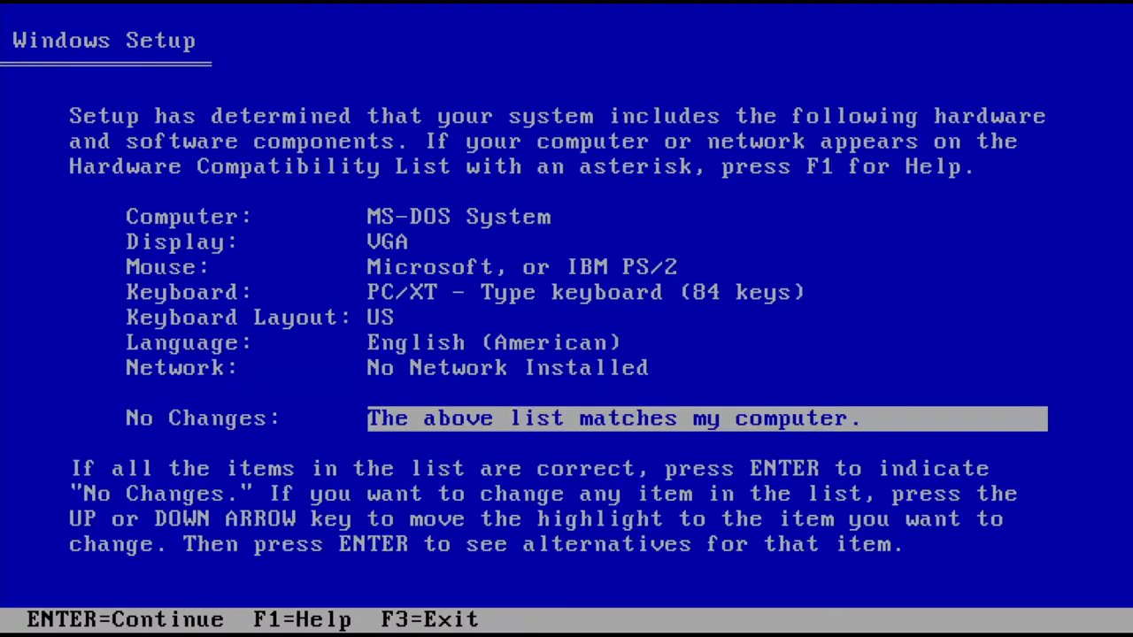
key("Up")
key("Up")
key("Up")
key("Up")
key("Up")
key("Up")
key("Return")
key("Down")
key("Down")
key("Down")
key("Down")
key("Down")
key("Down")
key("Down")
key("Return")
key("Return")
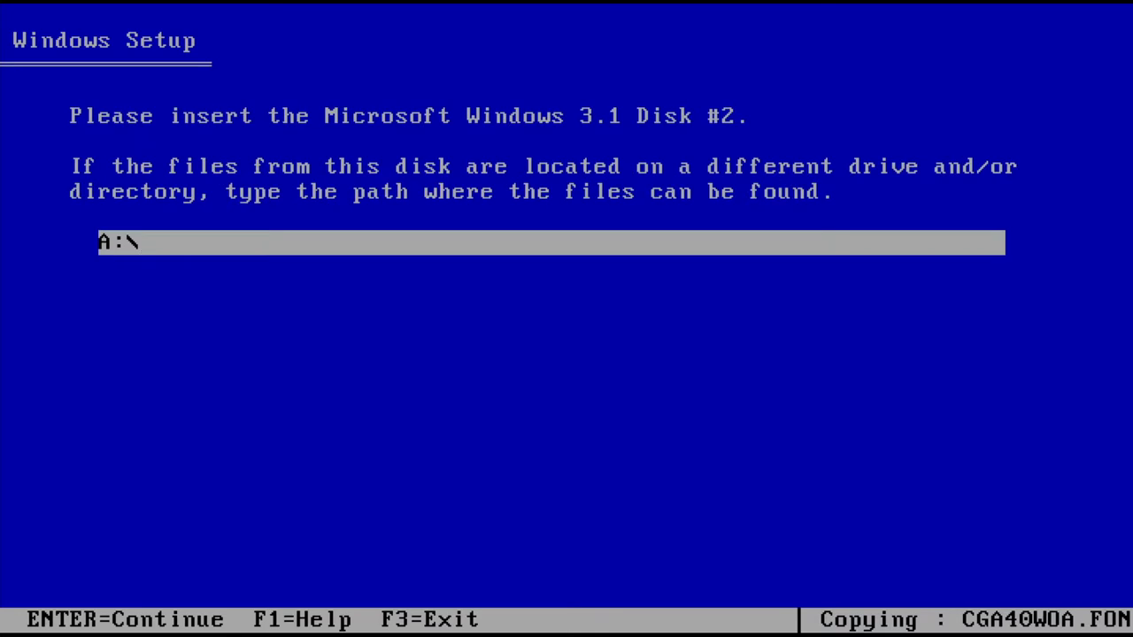
key("Return")
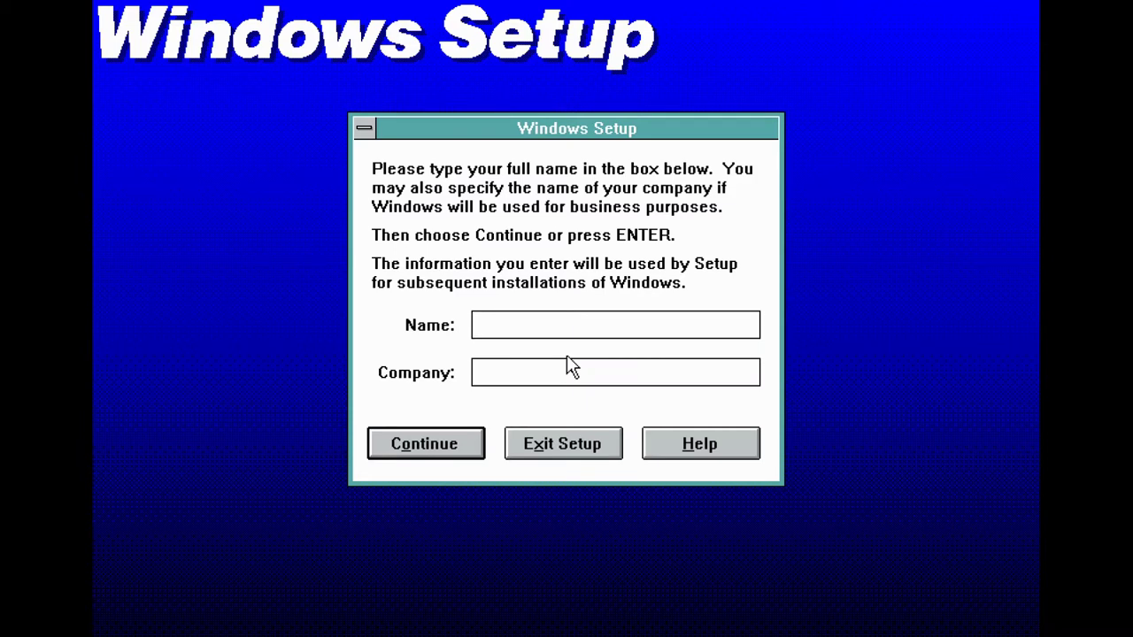
Enter the user's name, leave the company field blank, and confirm the registration details
key("Caps_Lock")
type("G")
key("Caps_Lock")
type("w")
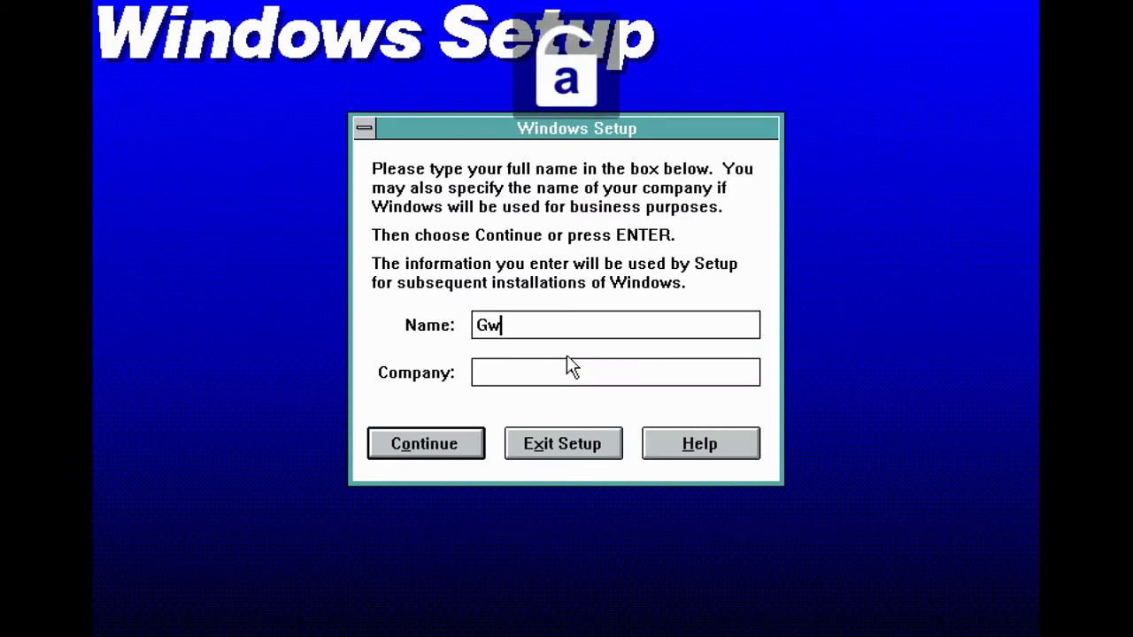
key("BackSpace")
type("en")
key("Caps_Lock")
type("TE")
key("Caps_Lock")
type("c")
key("BackSpace")
key("BackSpace")
type("ech")
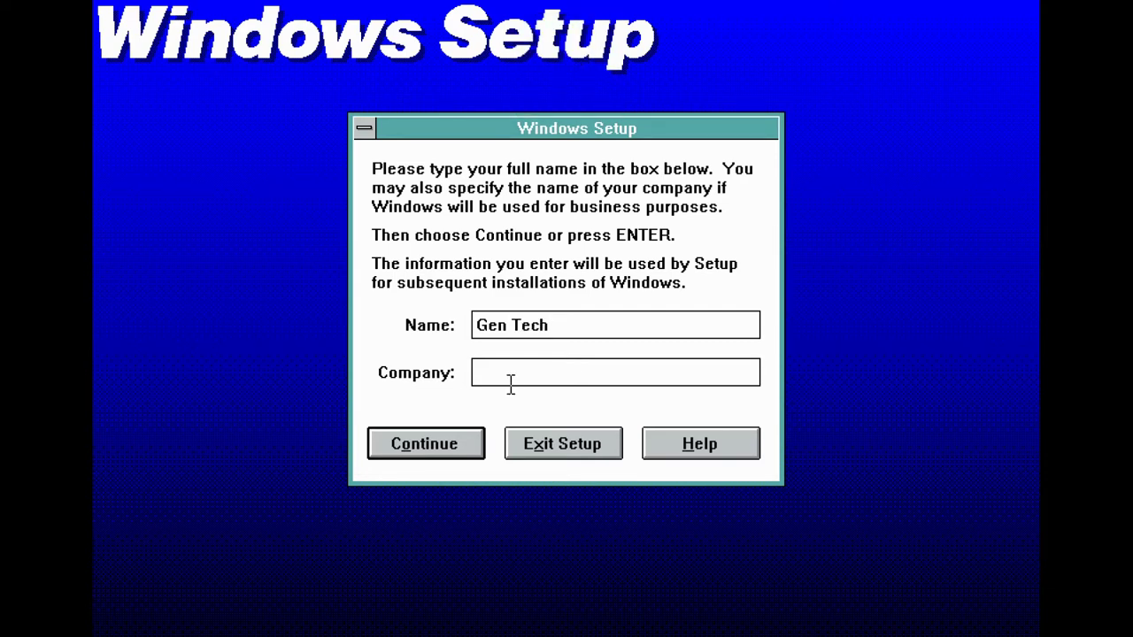
key("Tab")
left_click(449, 435)
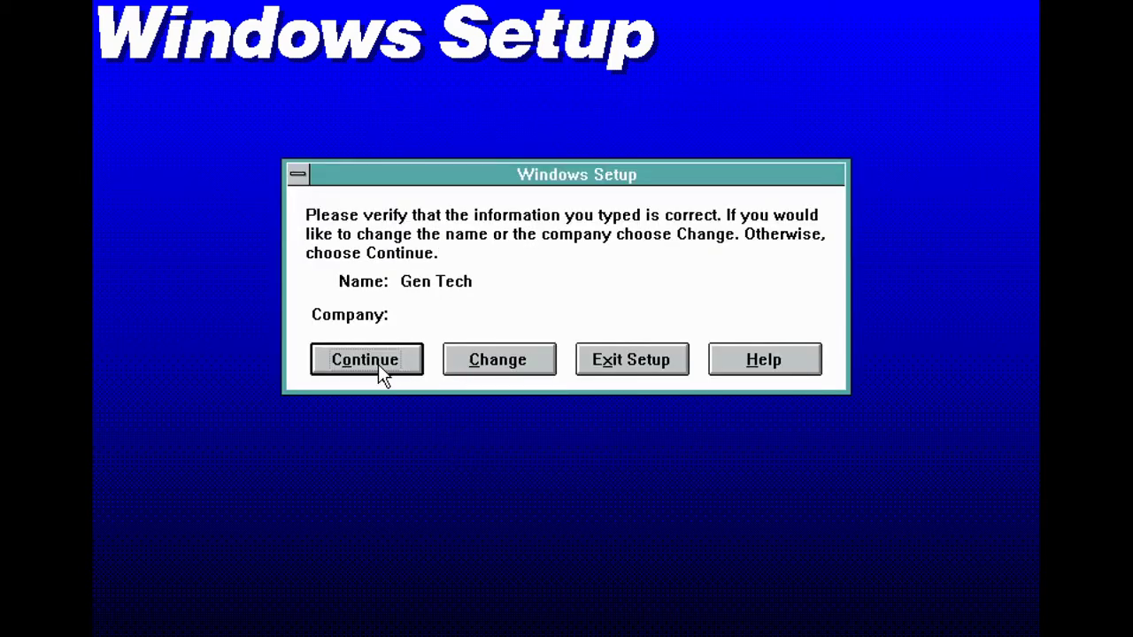
left_click(380, 363)
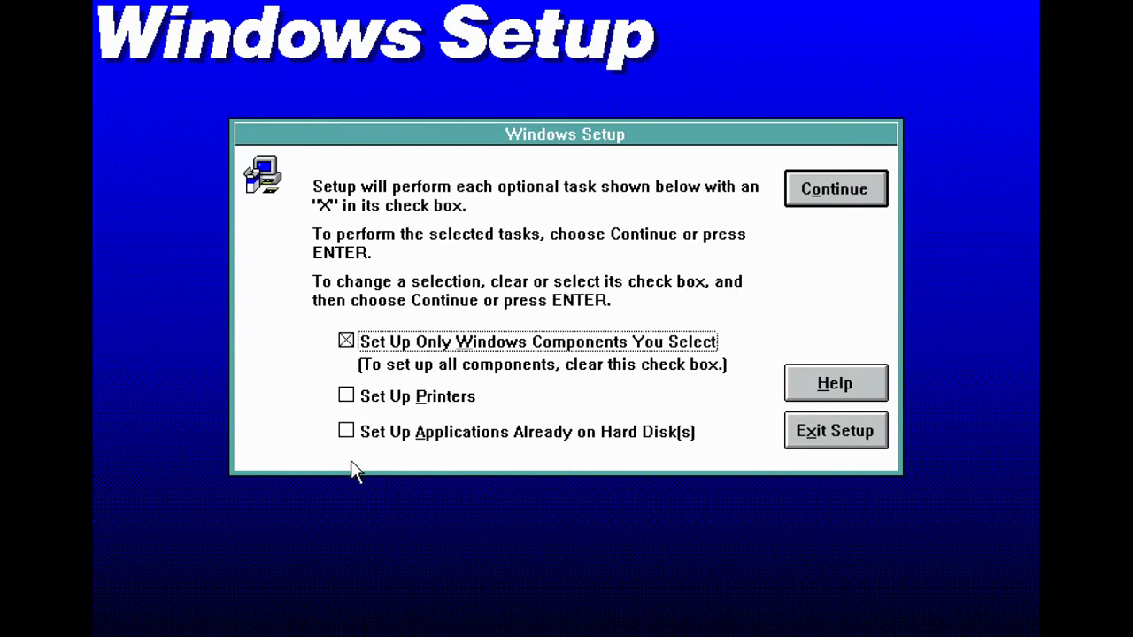
Leave applications setup off and accept the default optional components and swap file settings
left_click(357, 433)
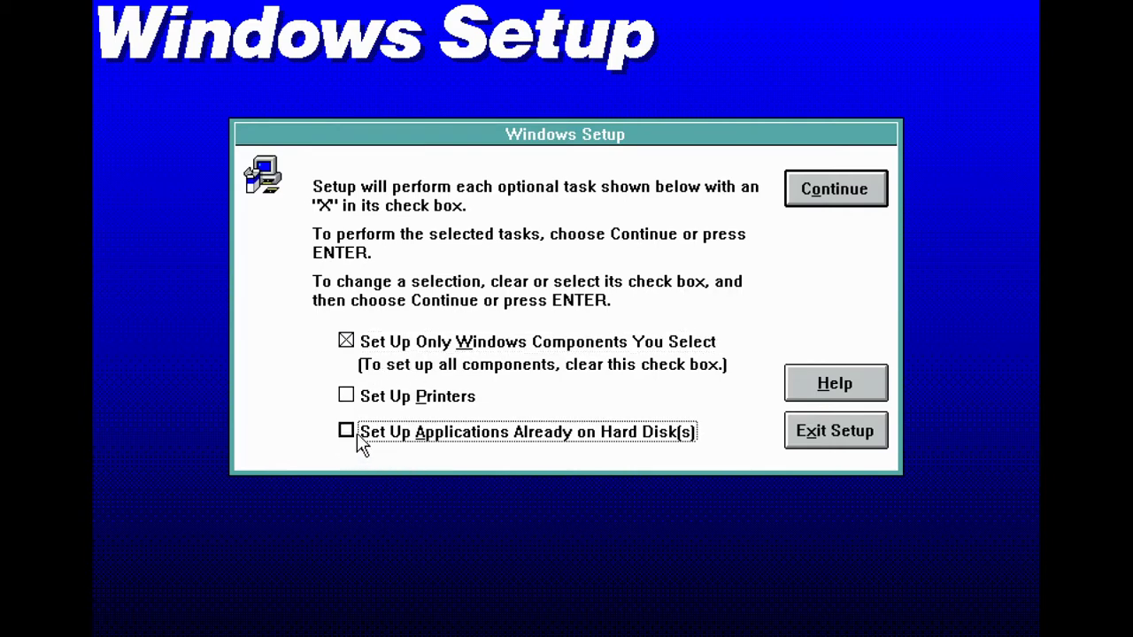
left_click(537, 432)
left_click(836, 188)
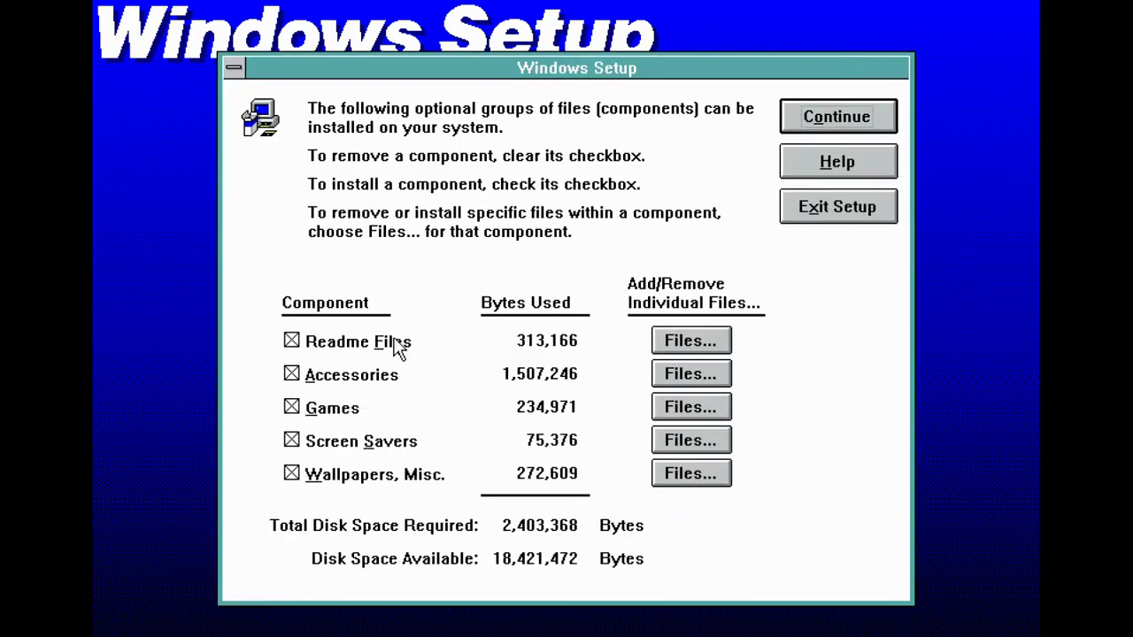
left_click(858, 116)
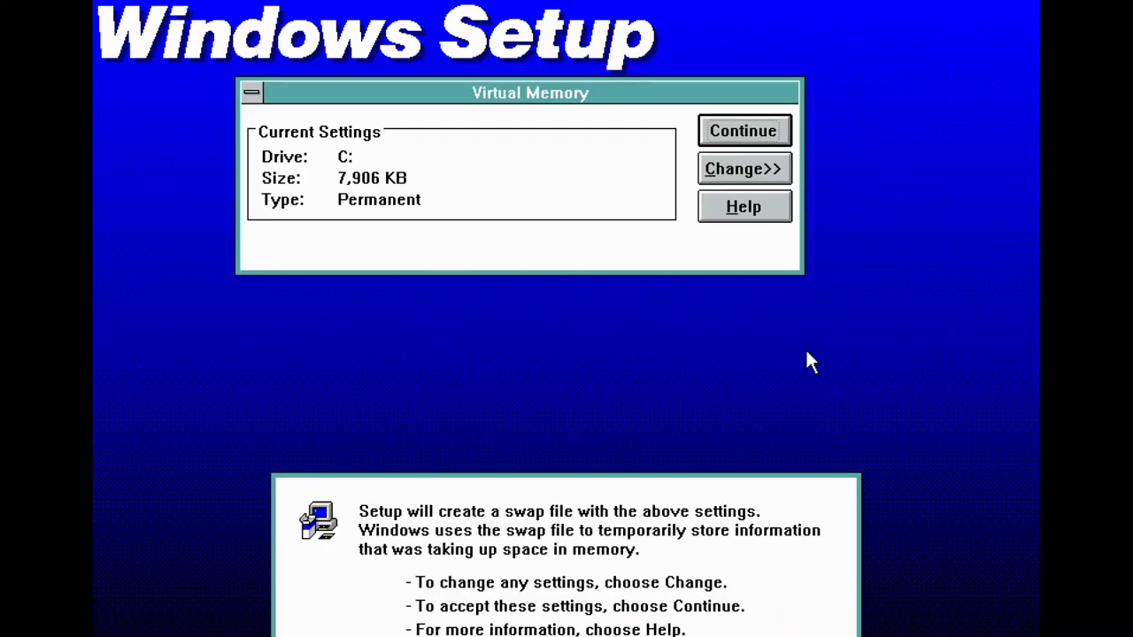
left_click(731, 131)
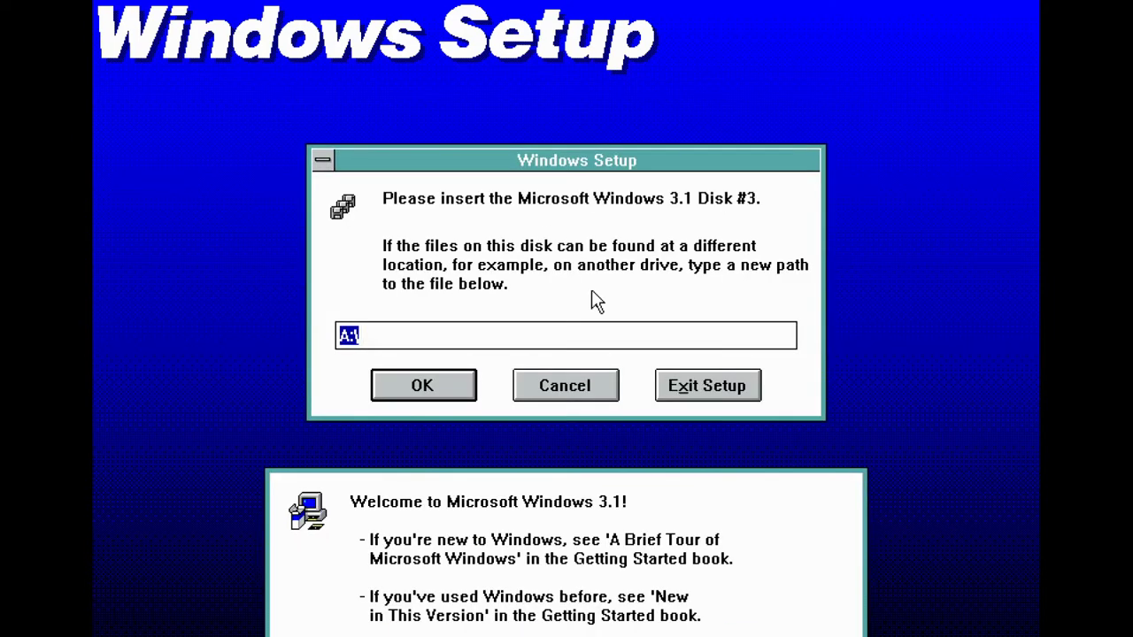
Continue through the disk 3, 5 and 6 prompts and let Setup modify startup files automatically
left_click(425, 384)
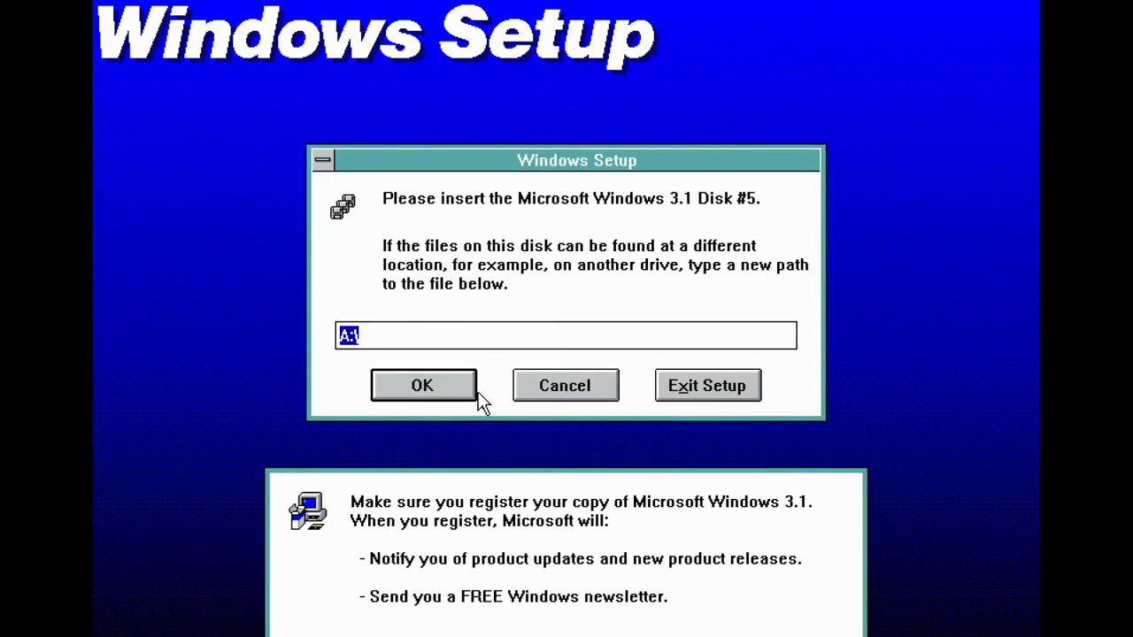
left_click(465, 395)
left_click(467, 396)
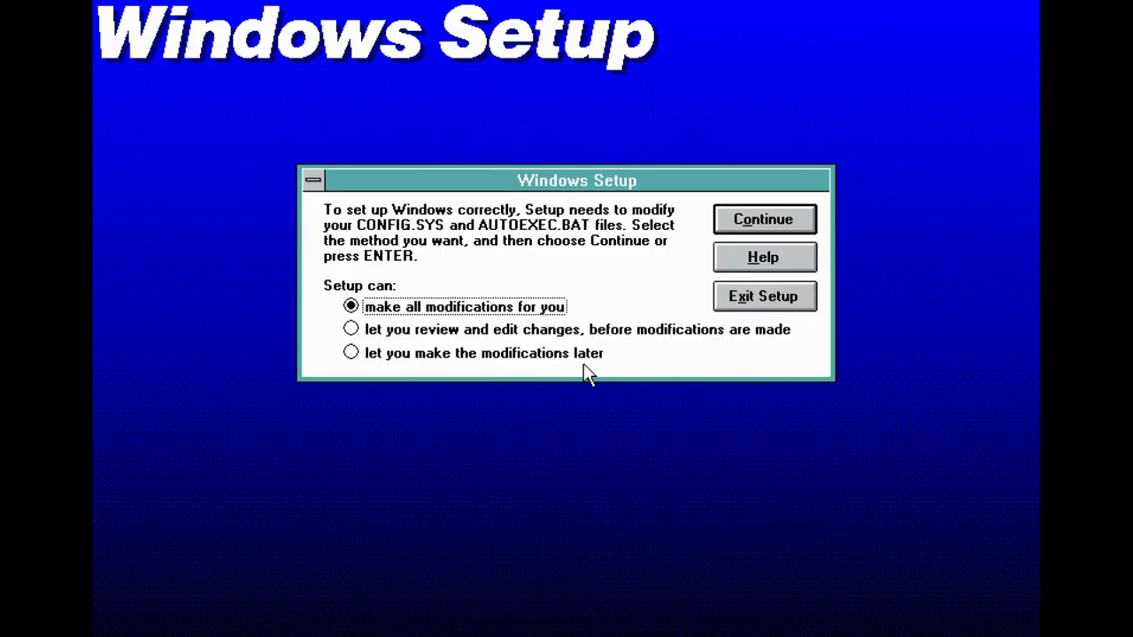
key("Tab")
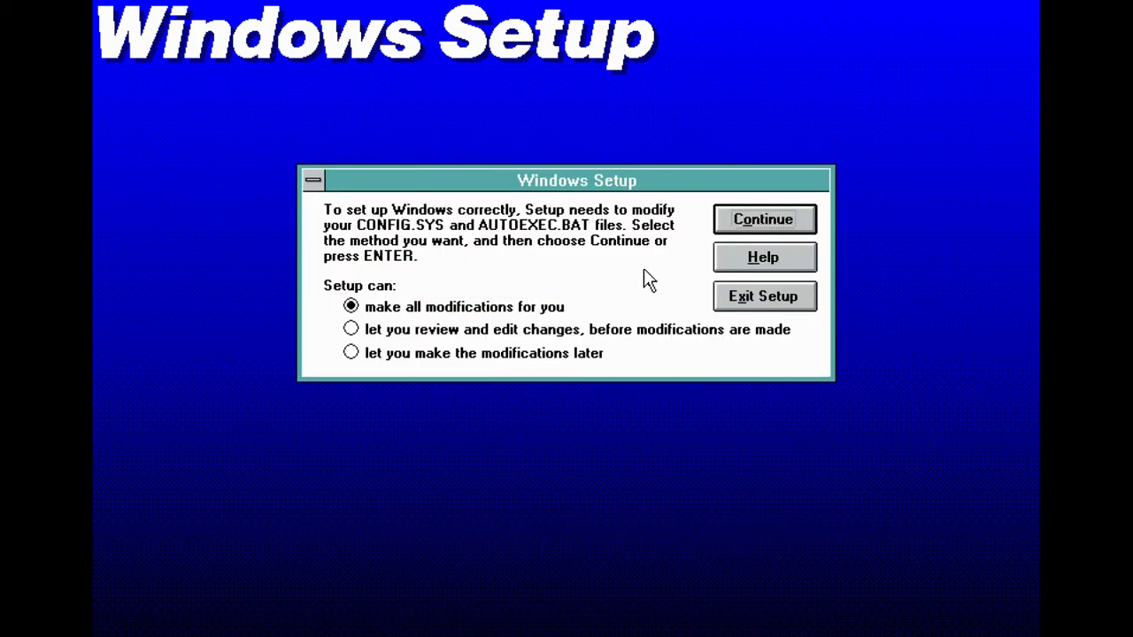
key("Return")
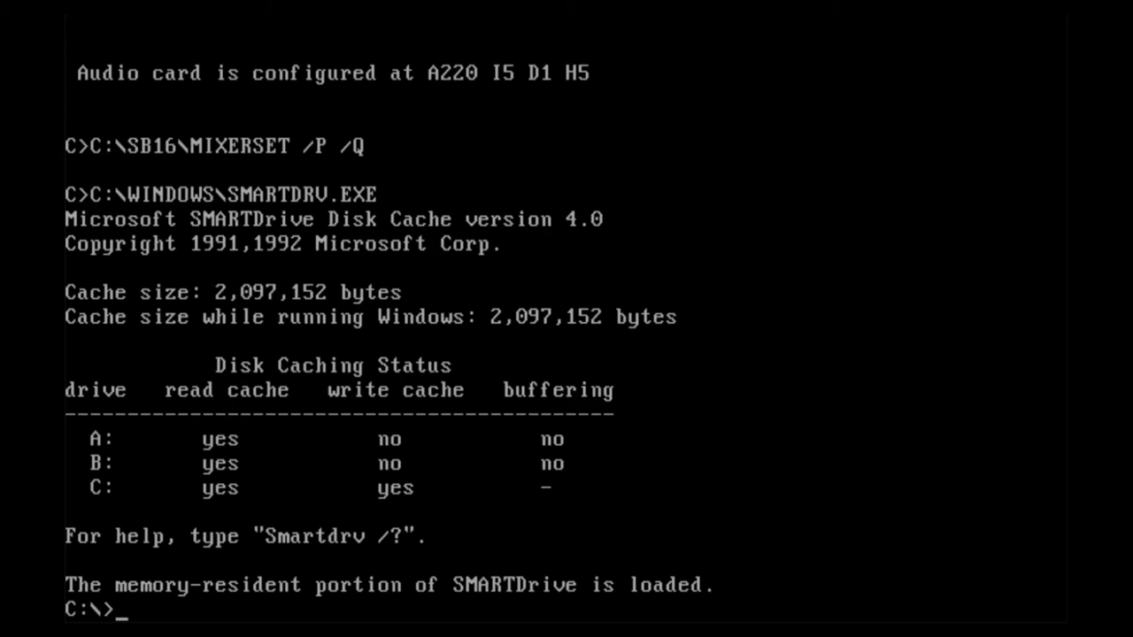
Enter win at the C:\> prompt to launch Windows 3.1
type("win")
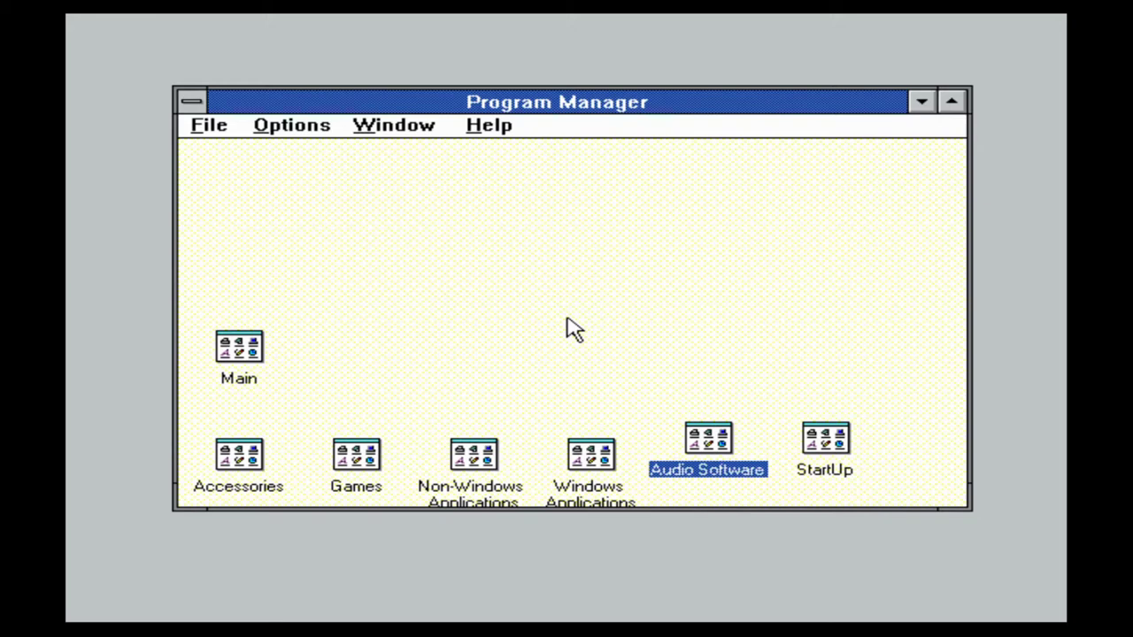
Open the StartUp and Games groups and drag Minesweeper from Games into StartUp
double_click(832, 453)
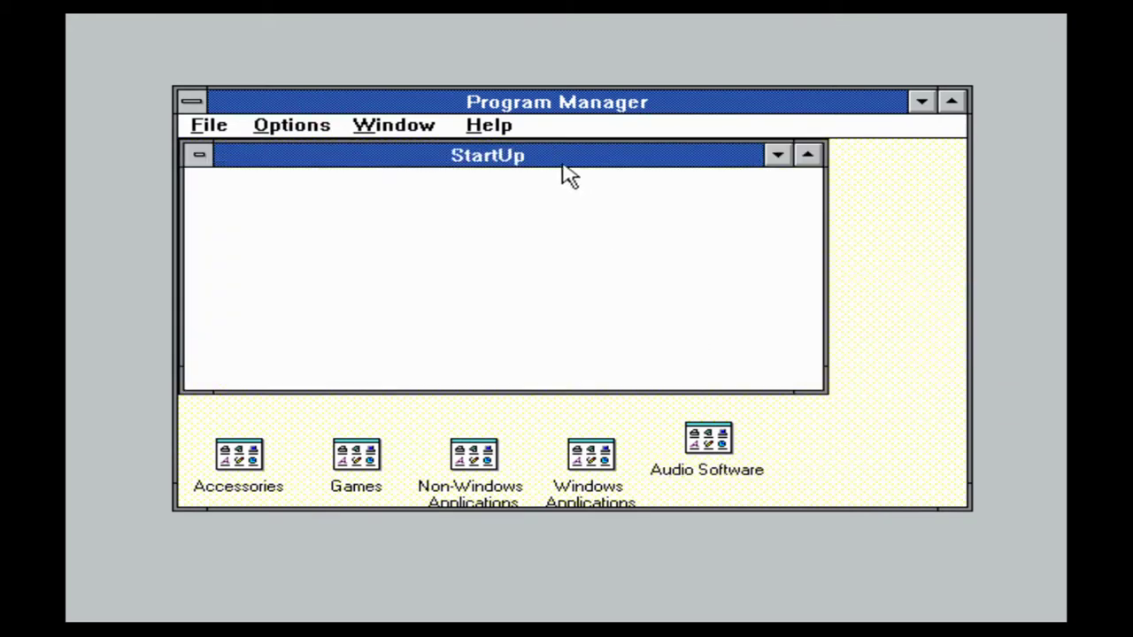
left_click_drag(564, 167, 675, 184)
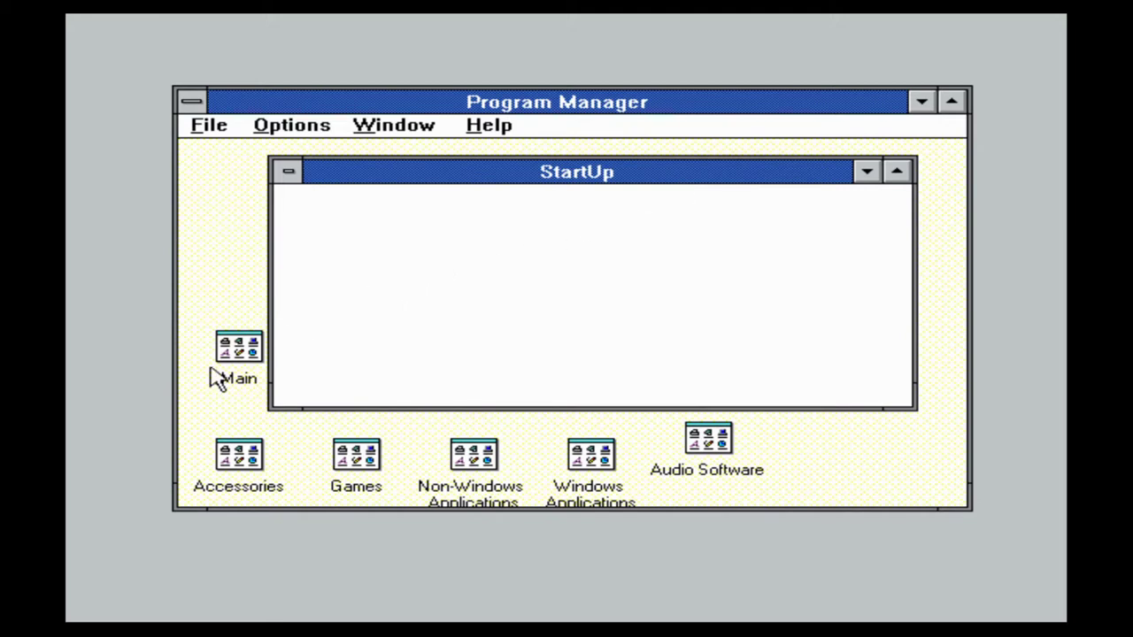
double_click(357, 460)
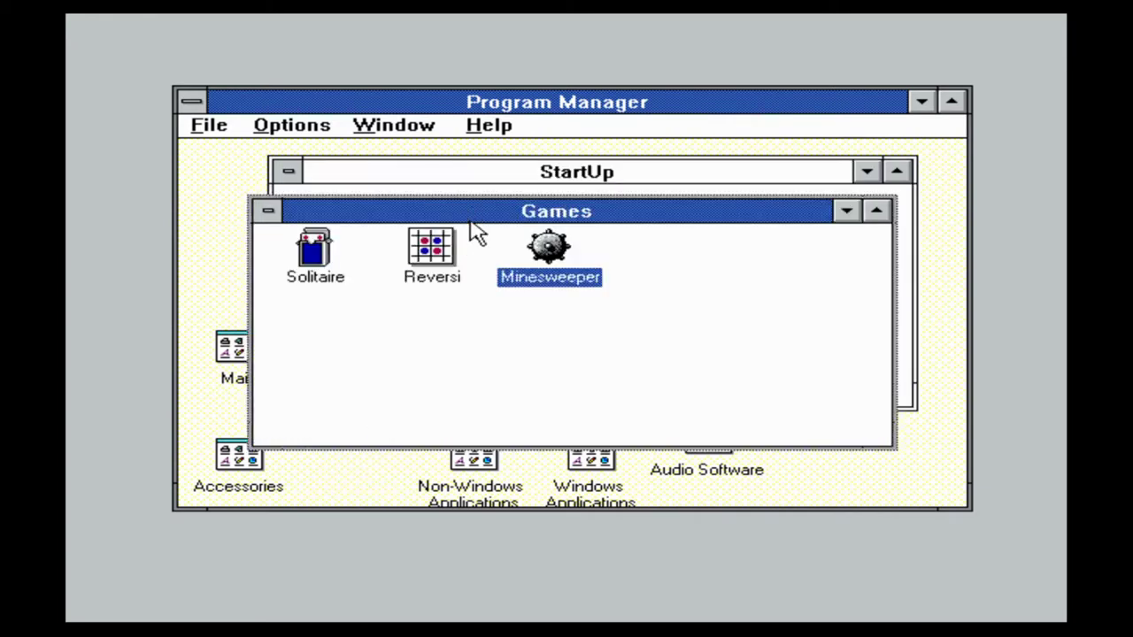
left_click_drag(556, 211, 649, 283)
left_click_drag(675, 377, 386, 235)
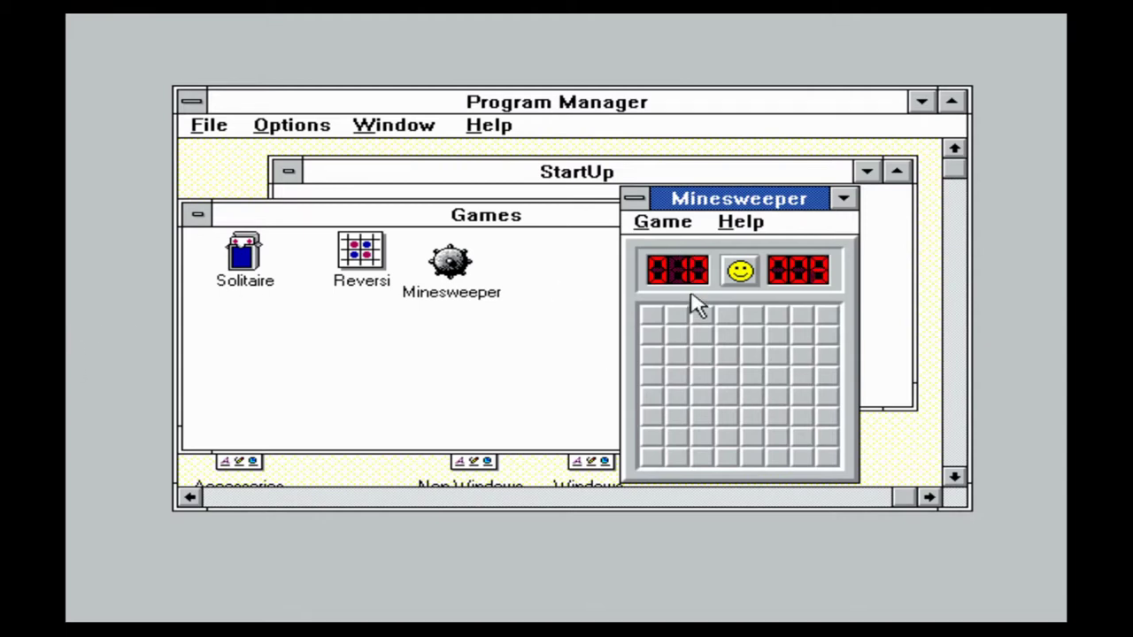
Uncover four minefield squares, clearing an open area before hitting a mine in the top right
left_click(701, 336)
left_click(807, 390)
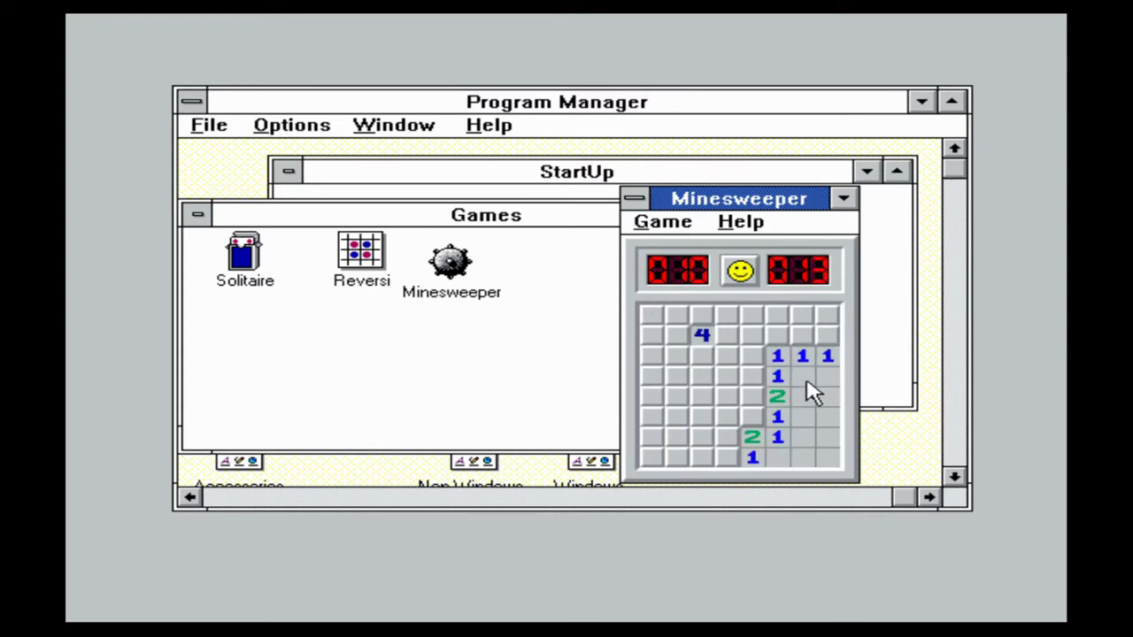
left_click(735, 460)
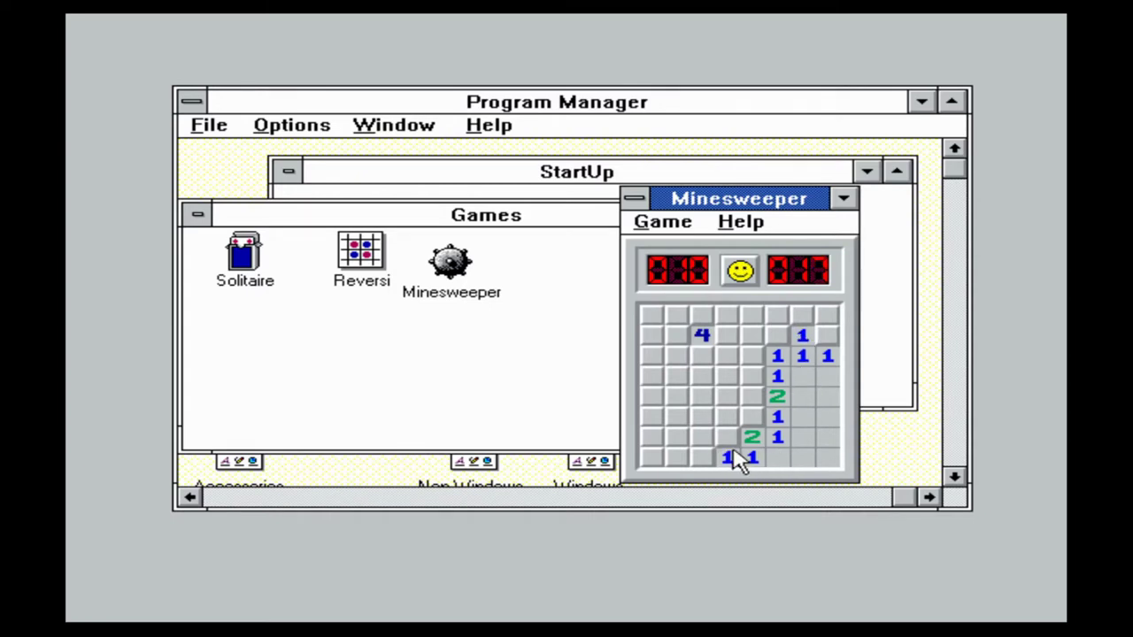
left_click(826, 337)
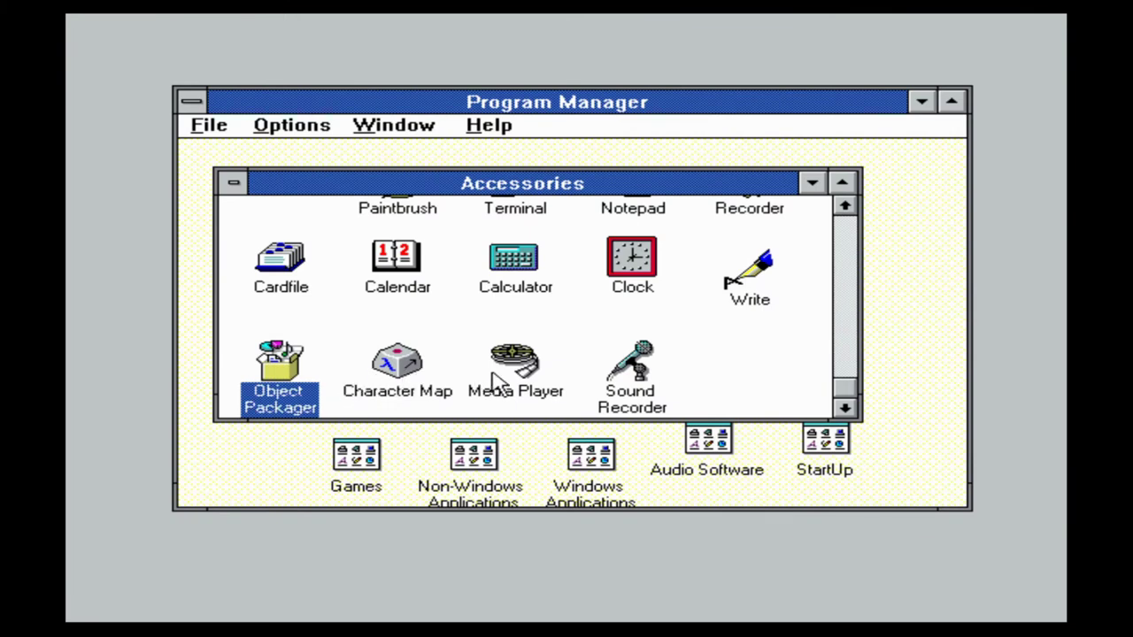
Add Ψ and the Terminal-font shaded block in Character Map, copy them, then minimise it
double_click(421, 386)
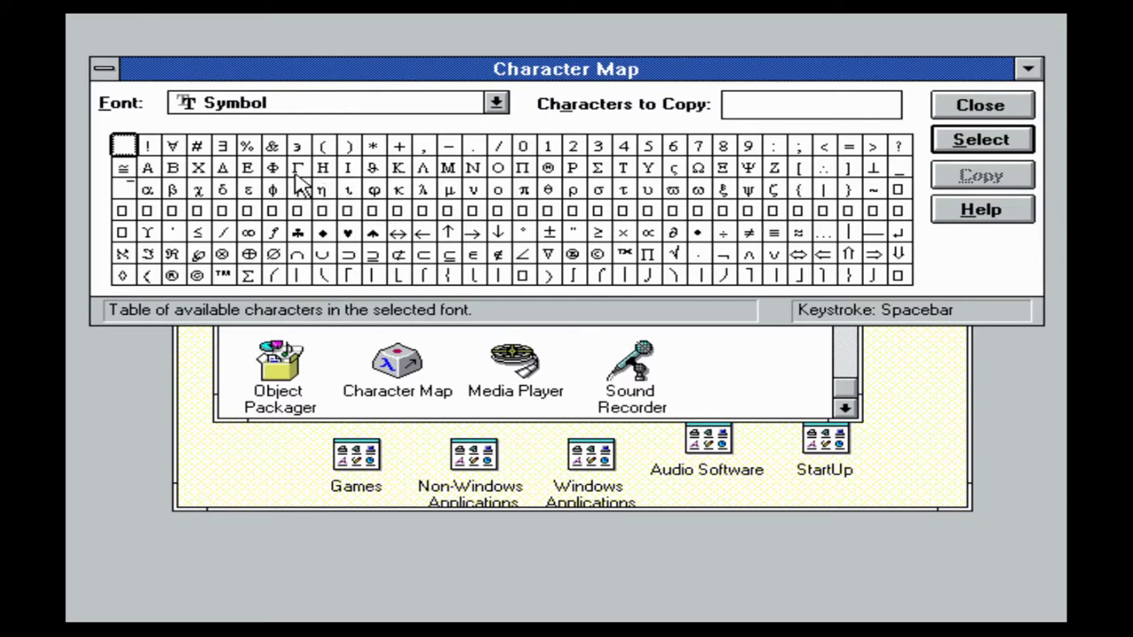
double_click(748, 168)
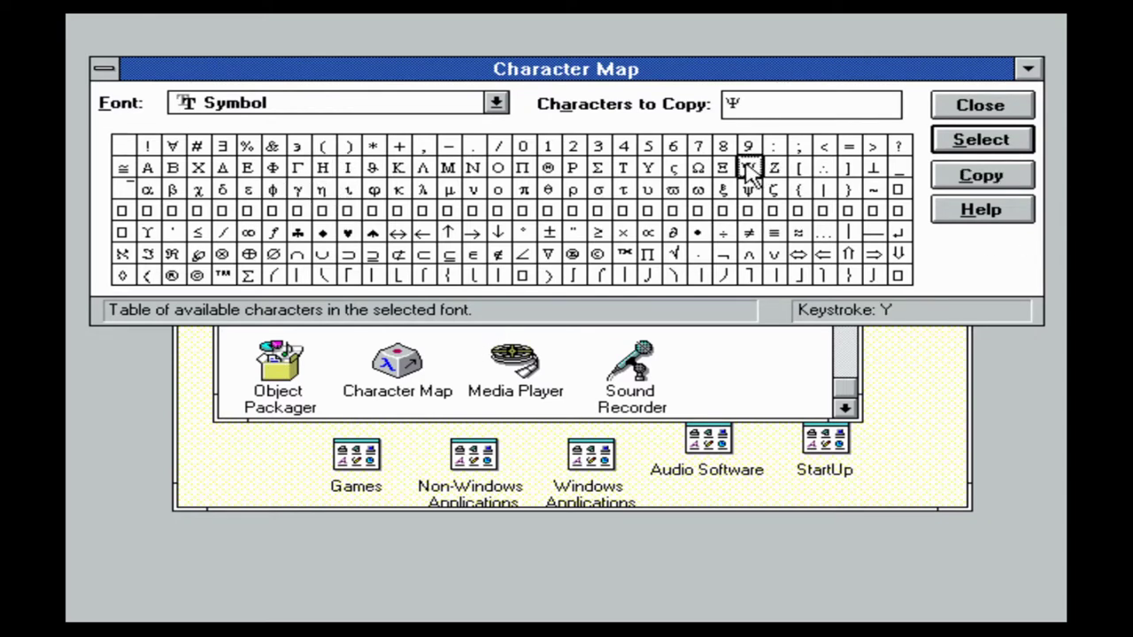
left_click(496, 105)
left_click(241, 174)
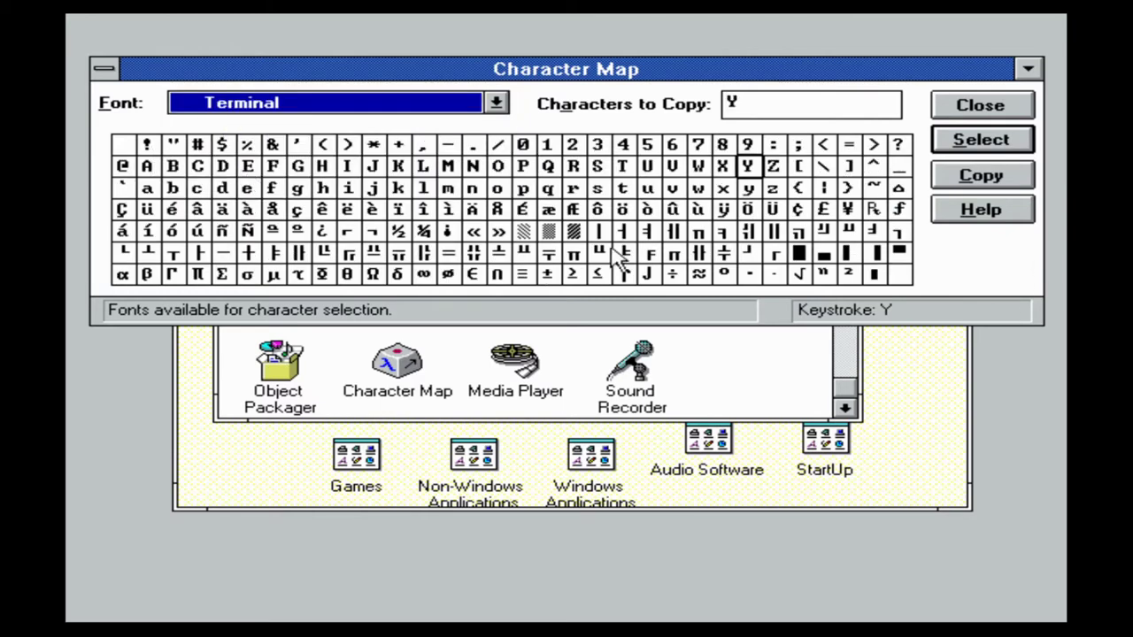
double_click(573, 231)
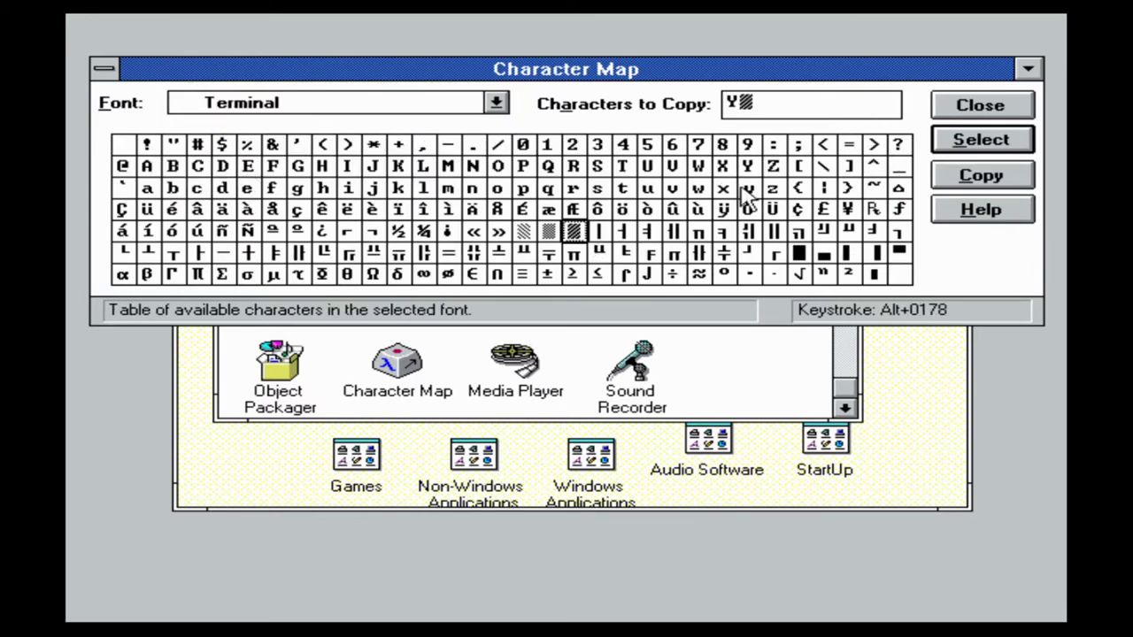
left_click(1004, 177)
left_click(1029, 69)
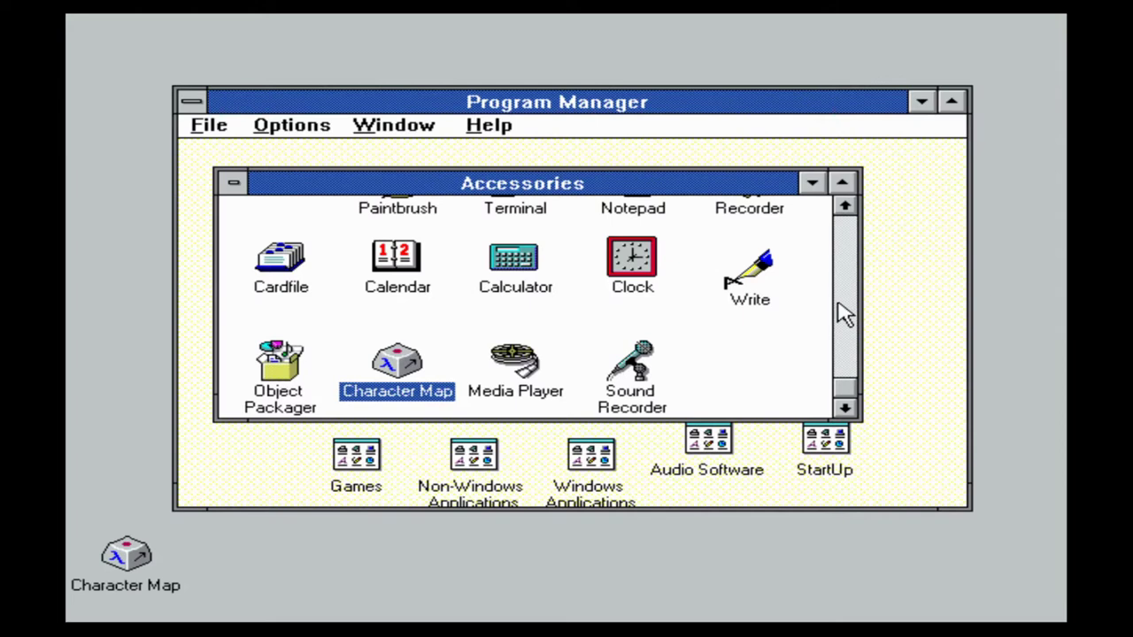
Start a blank Write document and paste the copied characters from the Edit menu
double_click(750, 270)
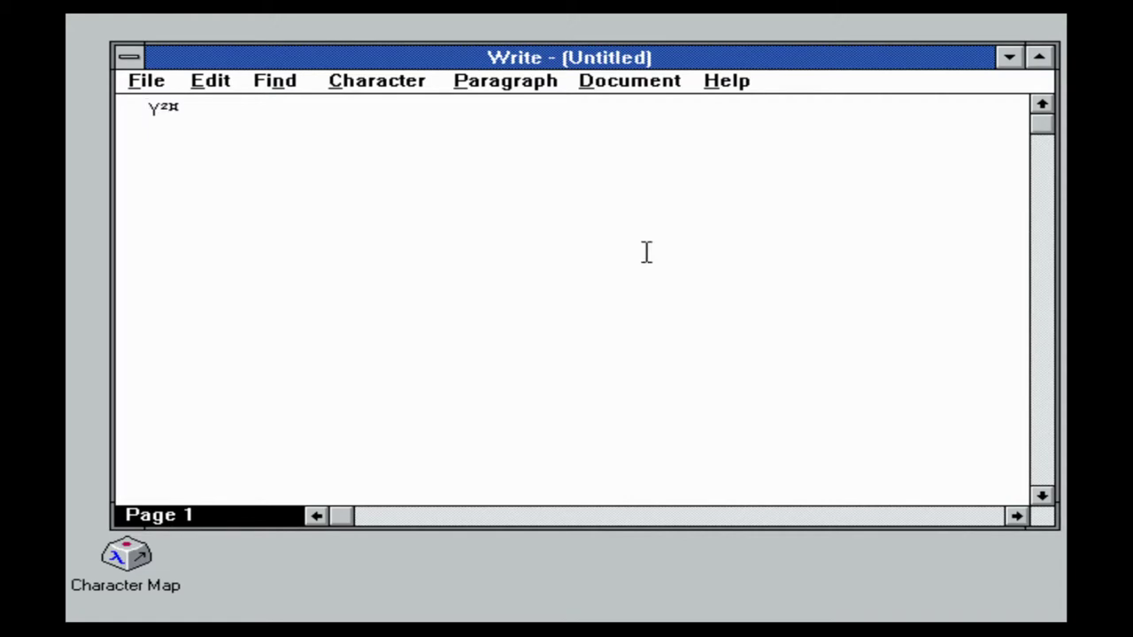
left_click(215, 86)
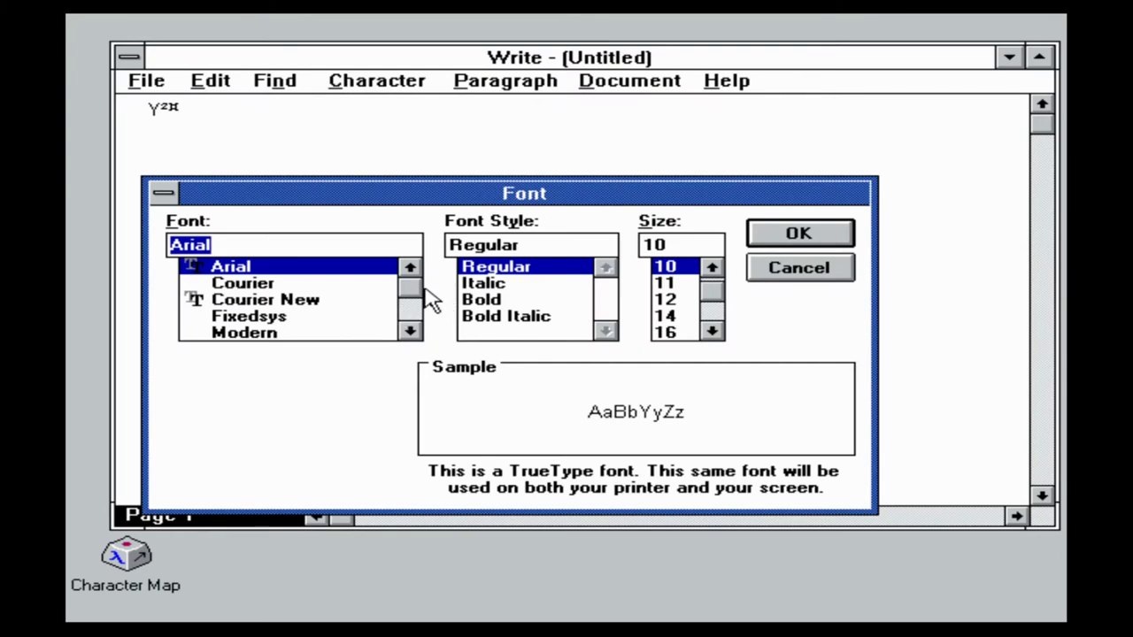
mouse_move(410, 292)
left_mouse_down()
mouse_move(427, 303)
mouse_move(431, 347)
mouse_move(410, 309)
left_mouse_up()
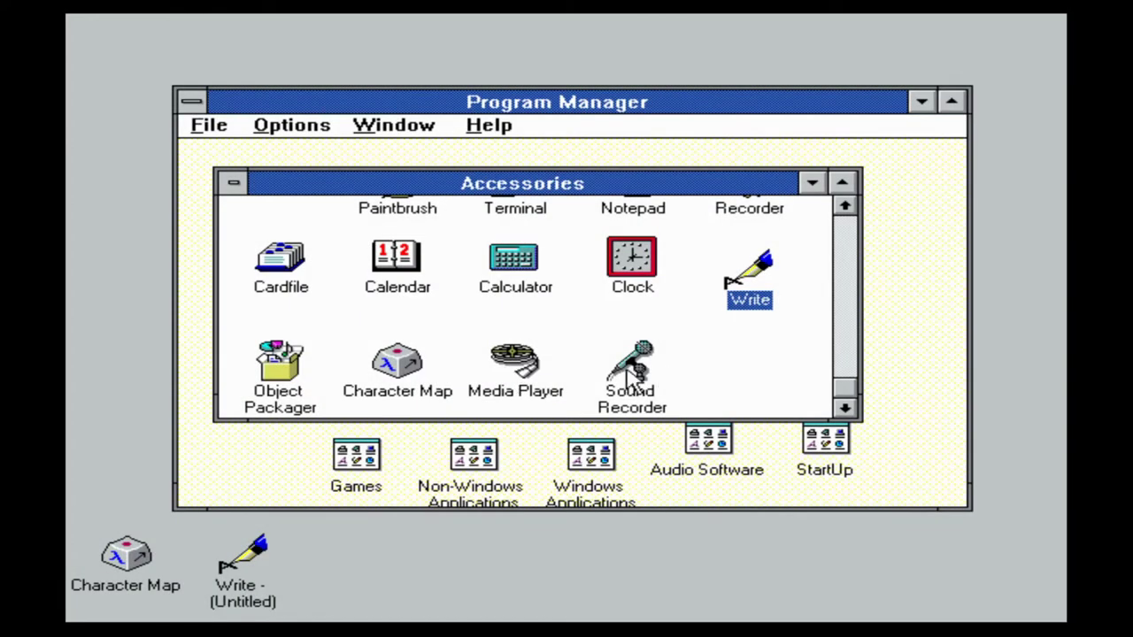
Open Sound Recorder, look through its menus, then record a short clip and stop it
double_click(606, 376)
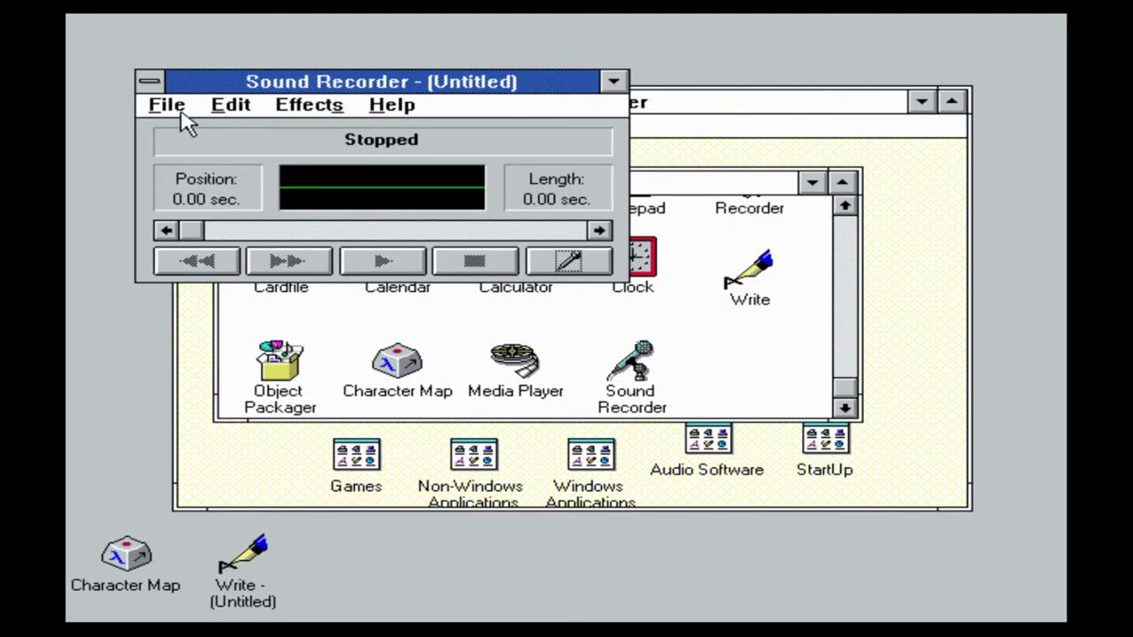
left_click(173, 107)
mouse_move(235, 115)
mouse_move(341, 115)
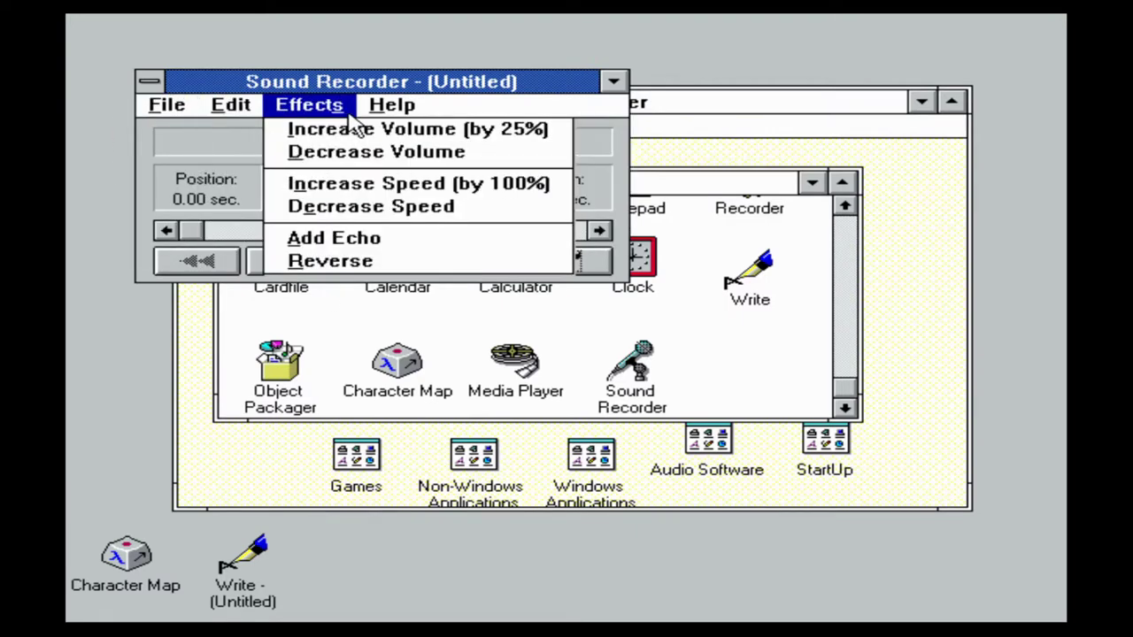
mouse_move(394, 107)
left_click(467, 113)
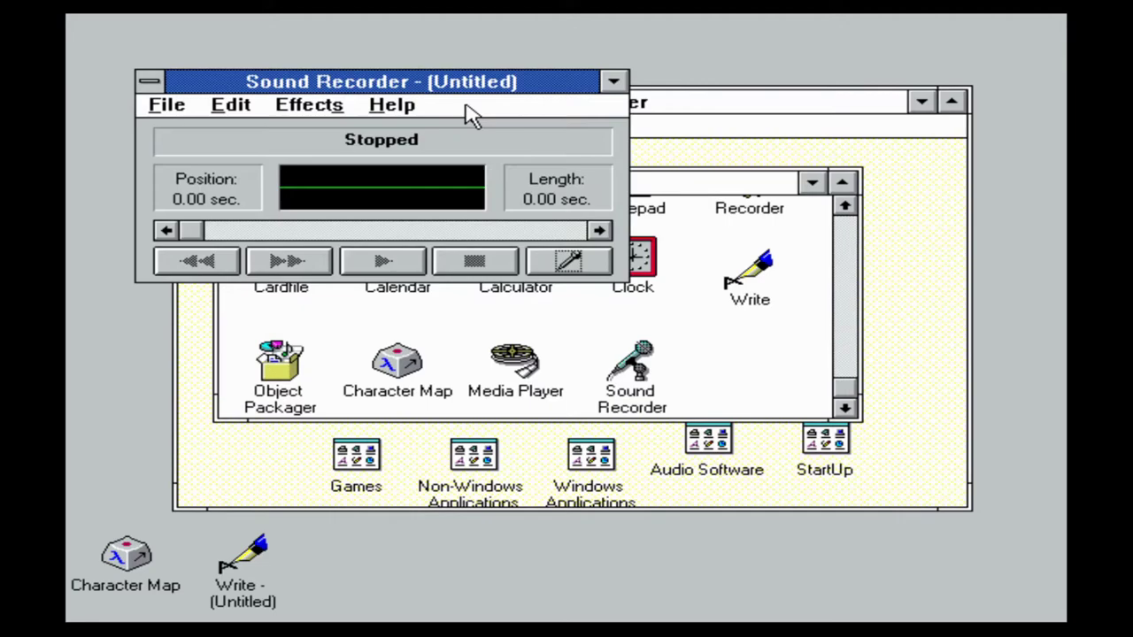
left_click(569, 262)
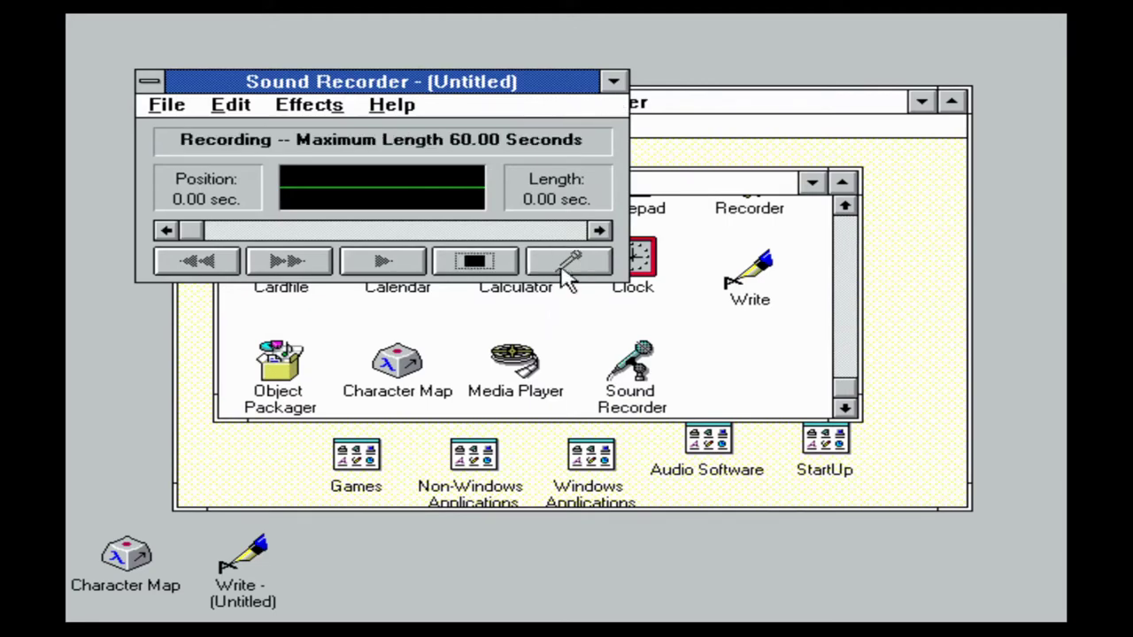
left_click(496, 265)
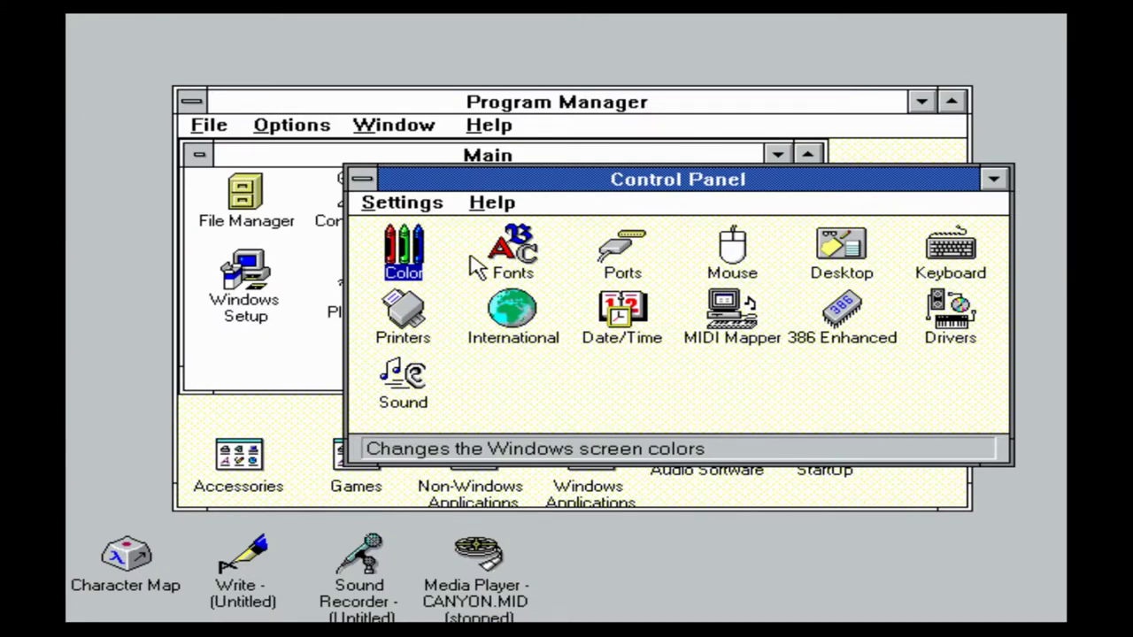
Look over the Drivers, MIDI Mapper and Sound icons, then apply a tiled 256color.bmp wallpaper
left_click(954, 302)
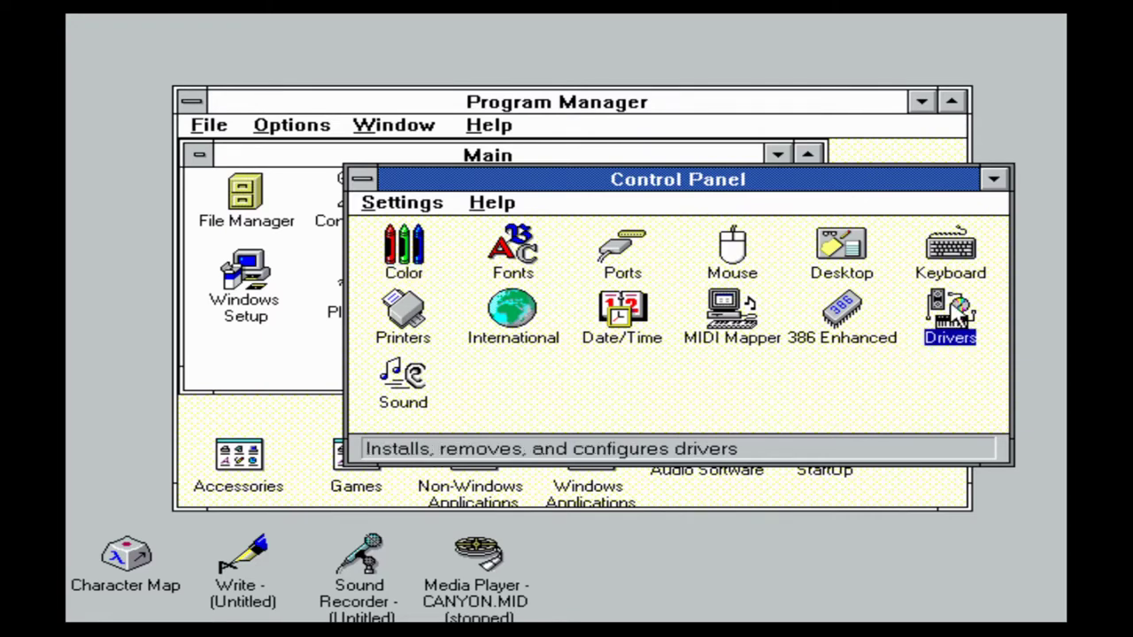
left_click(714, 329)
left_click(410, 388)
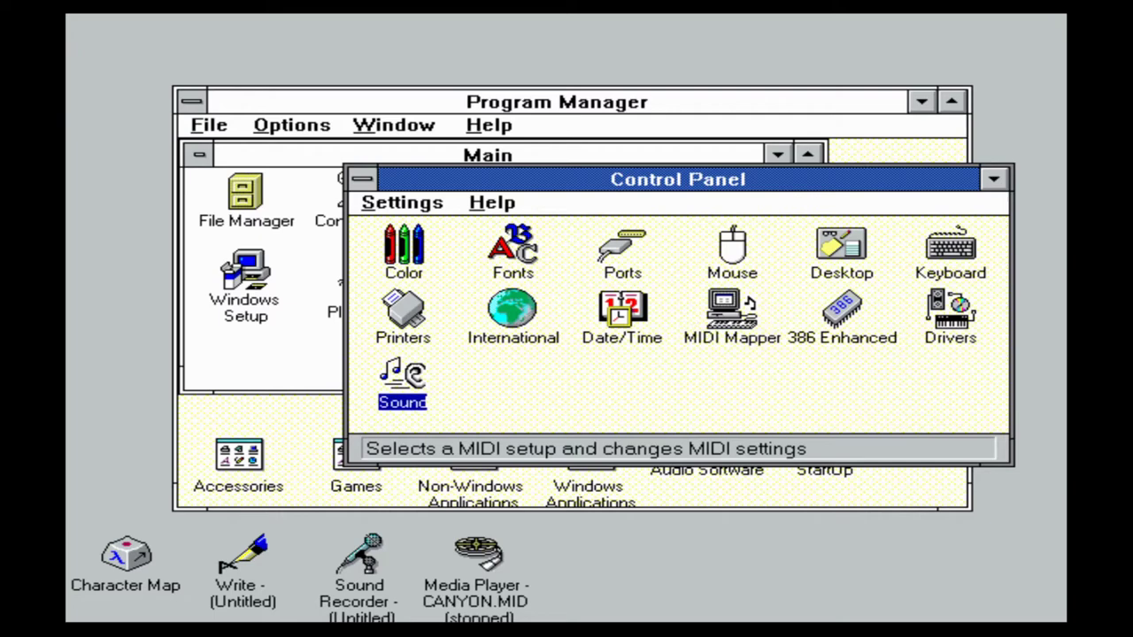
double_click(417, 393)
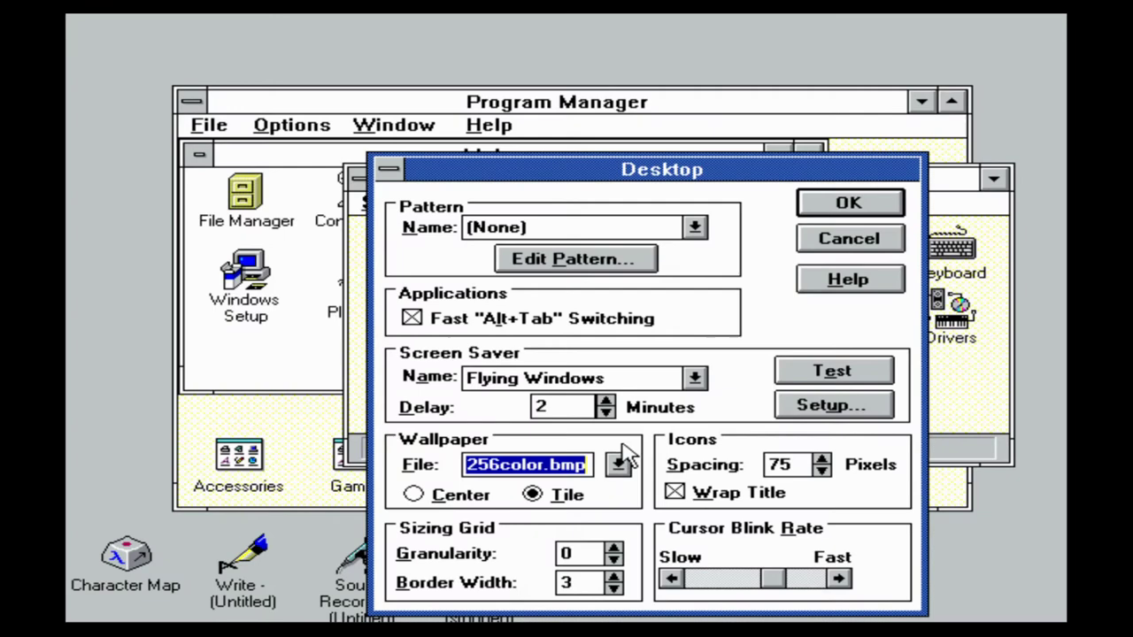
left_click(847, 201)
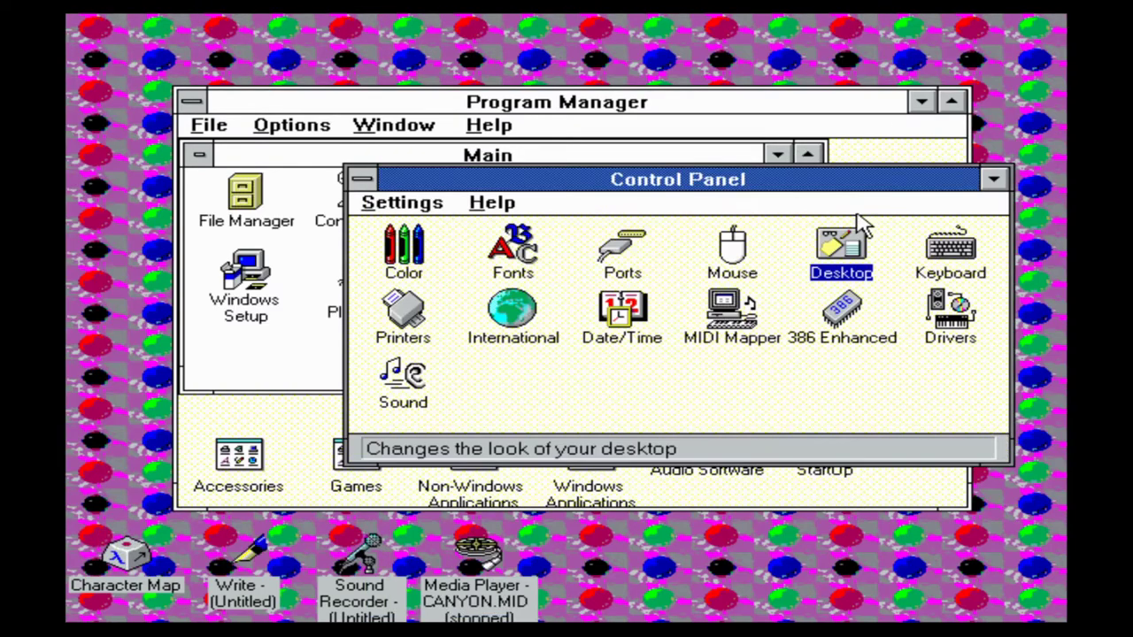
Replace the wallpaper with winlogo.bmp from the Wallpaper File list, then check Desktop settings
double_click(820, 265)
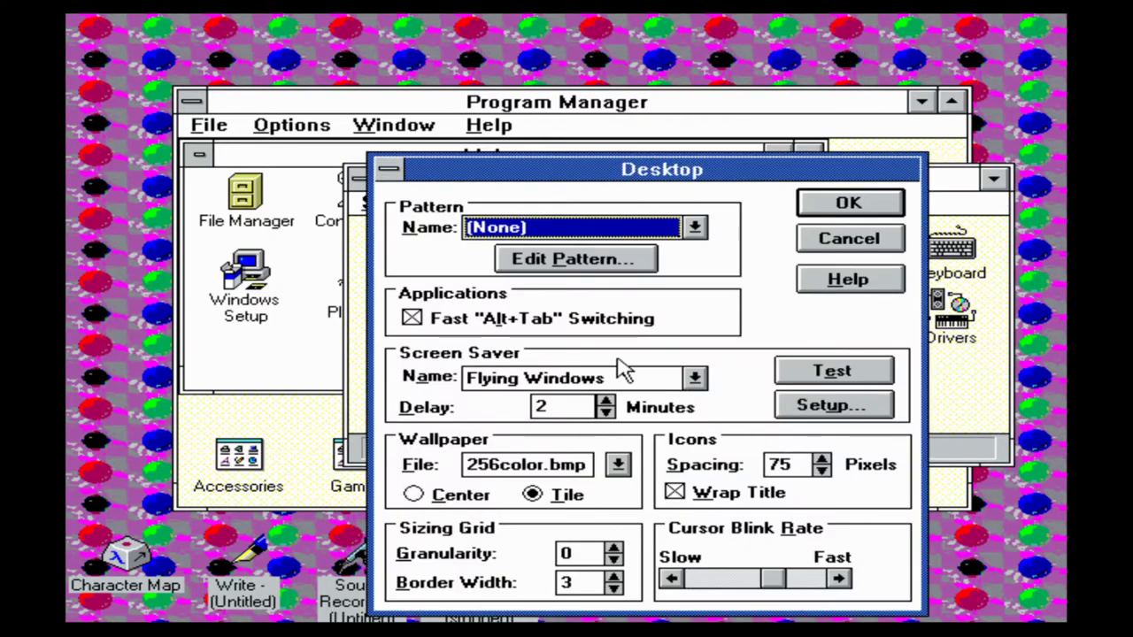
left_click(619, 468)
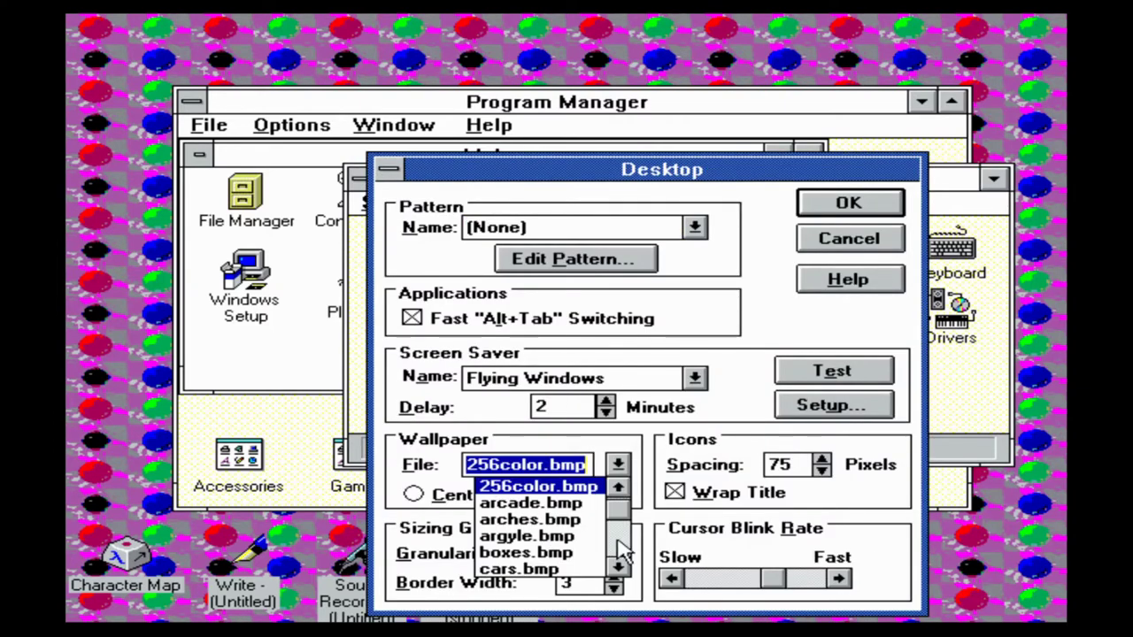
left_click(620, 529)
left_click(620, 538)
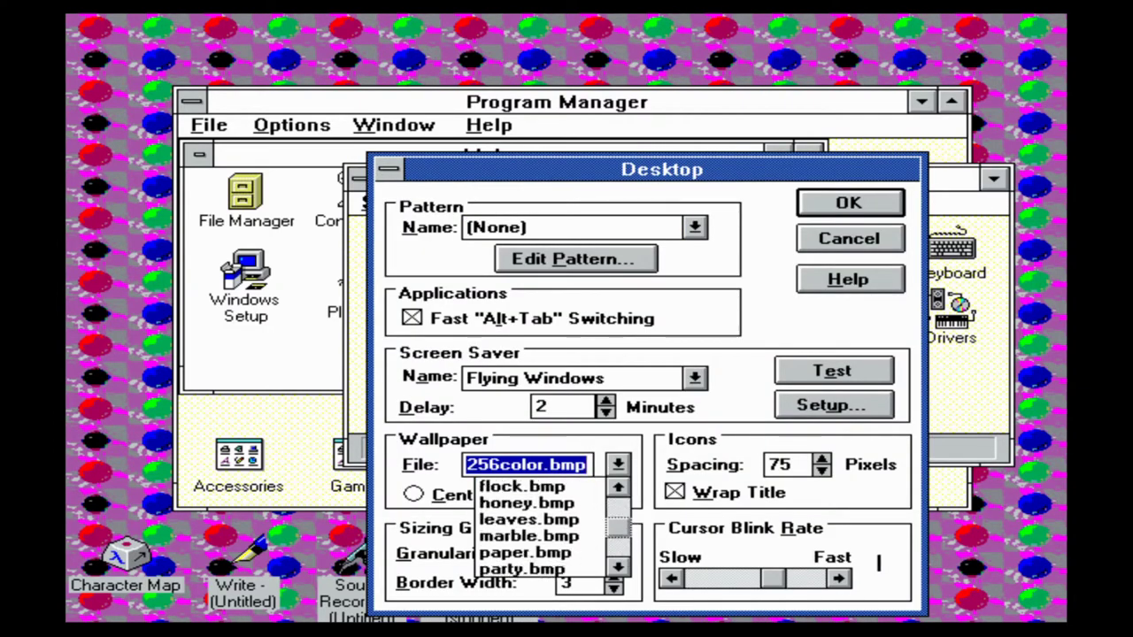
left_click(619, 549)
left_click(620, 556)
left_click(578, 555)
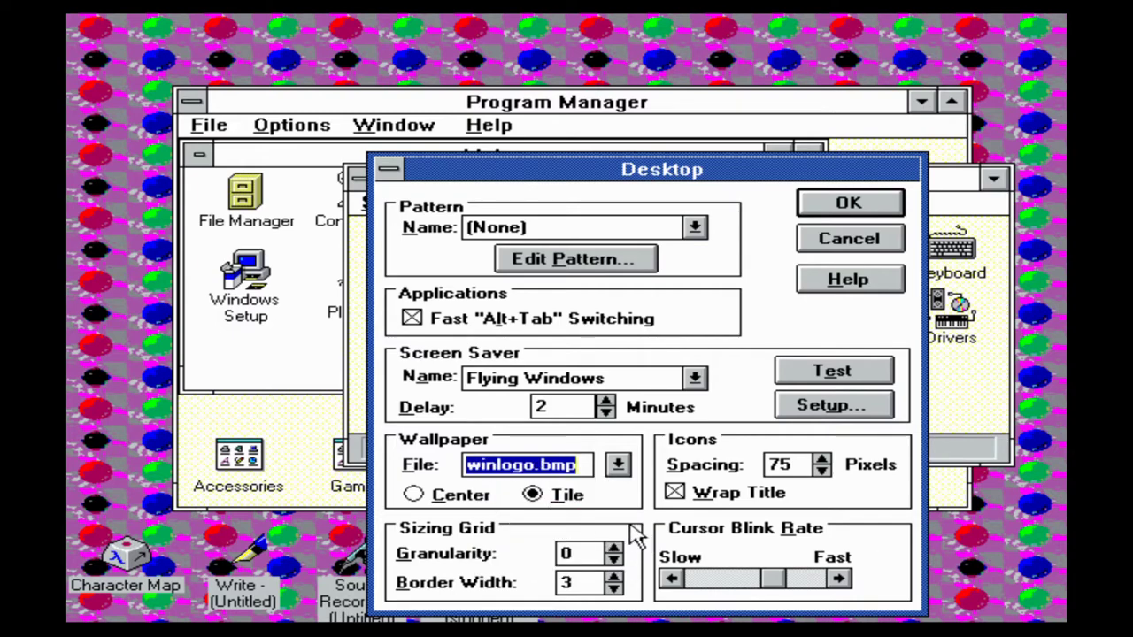
left_click(843, 208)
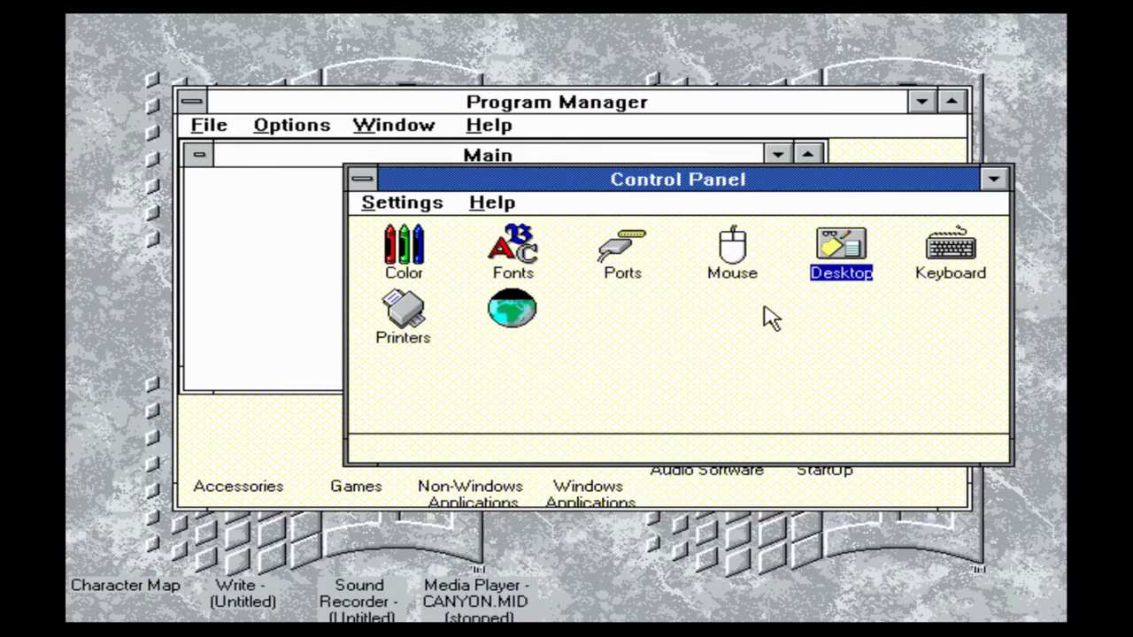
double_click(860, 270)
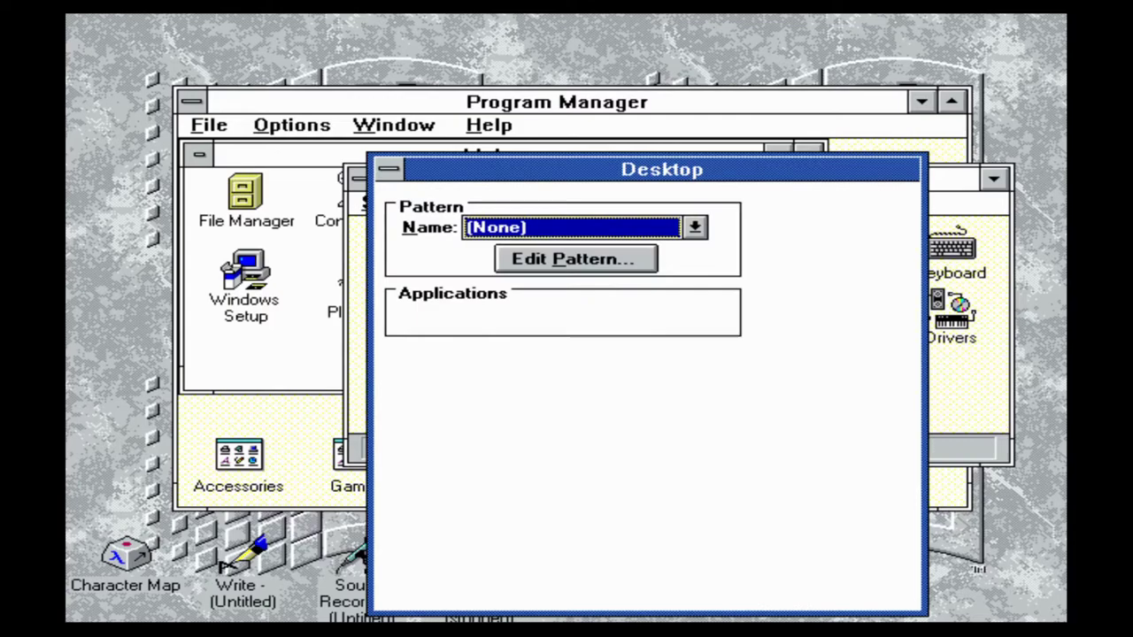
left_click(875, 211)
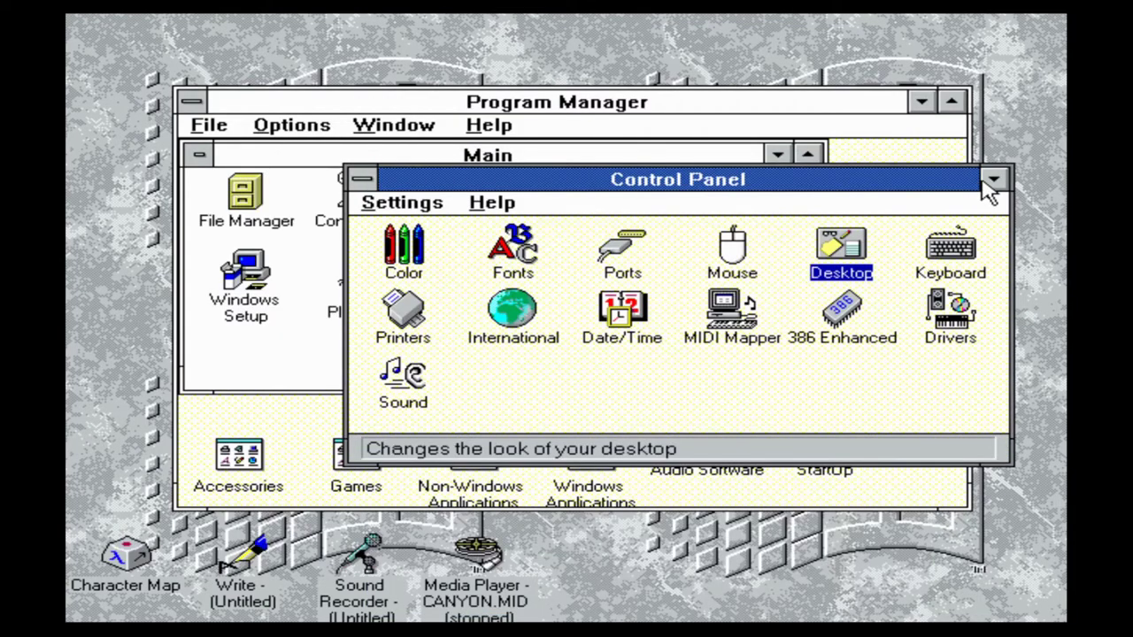
Minimise Control Panel and Program Manager, collapsing the Main program group
left_click(993, 179)
left_click(777, 154)
left_click(920, 103)
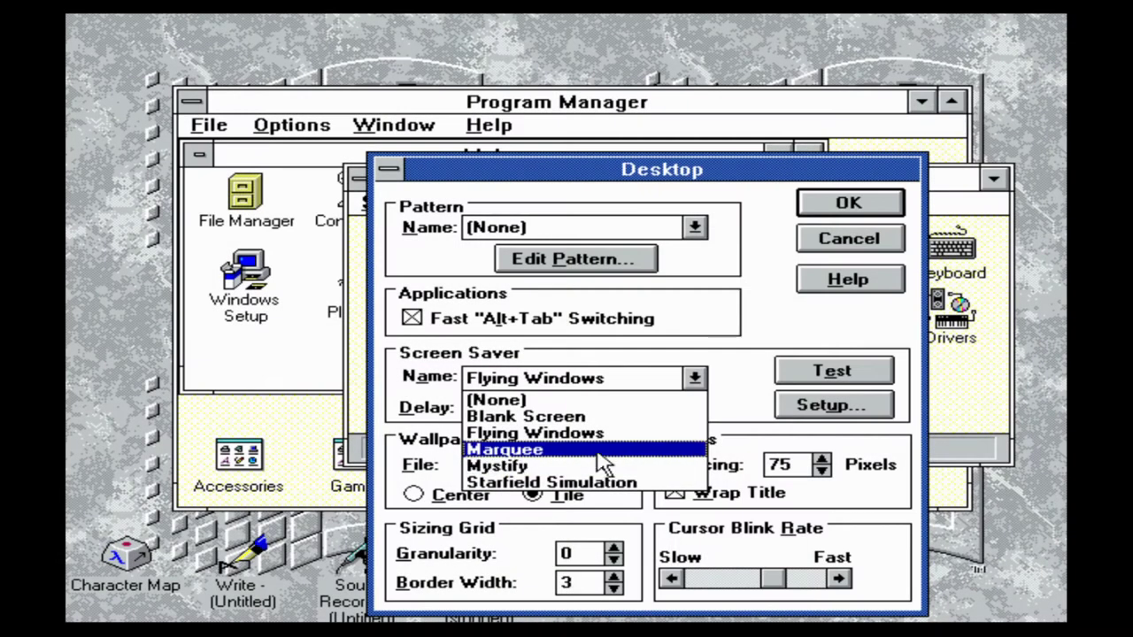
Preview the Flying Windows screen saver, then select and preview Mystify instead
left_click(551, 433)
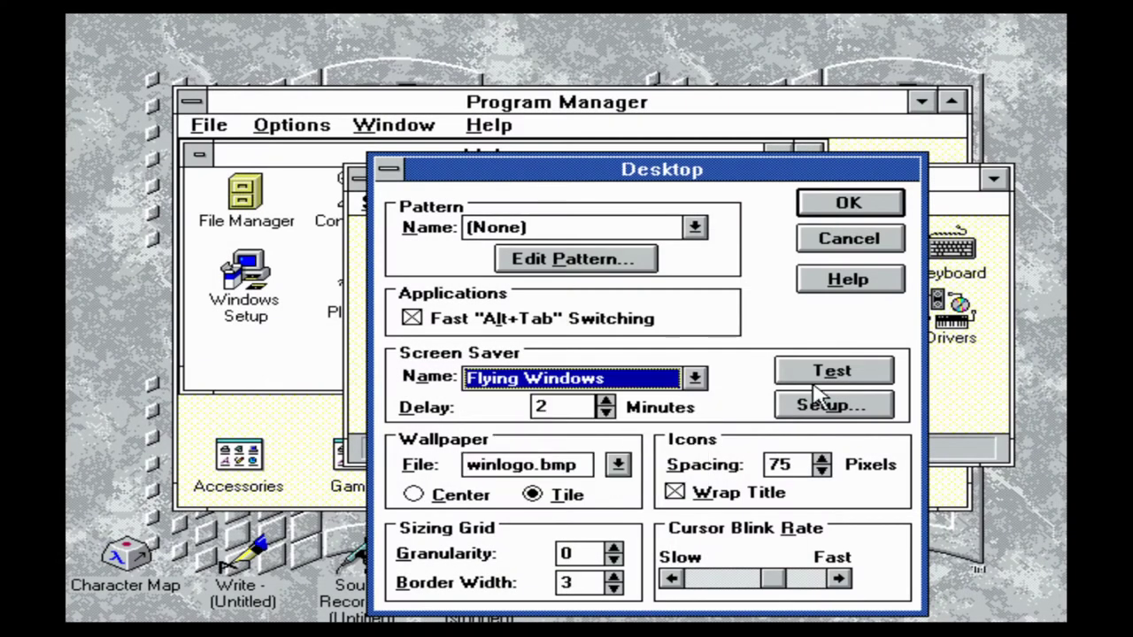
left_click(842, 384)
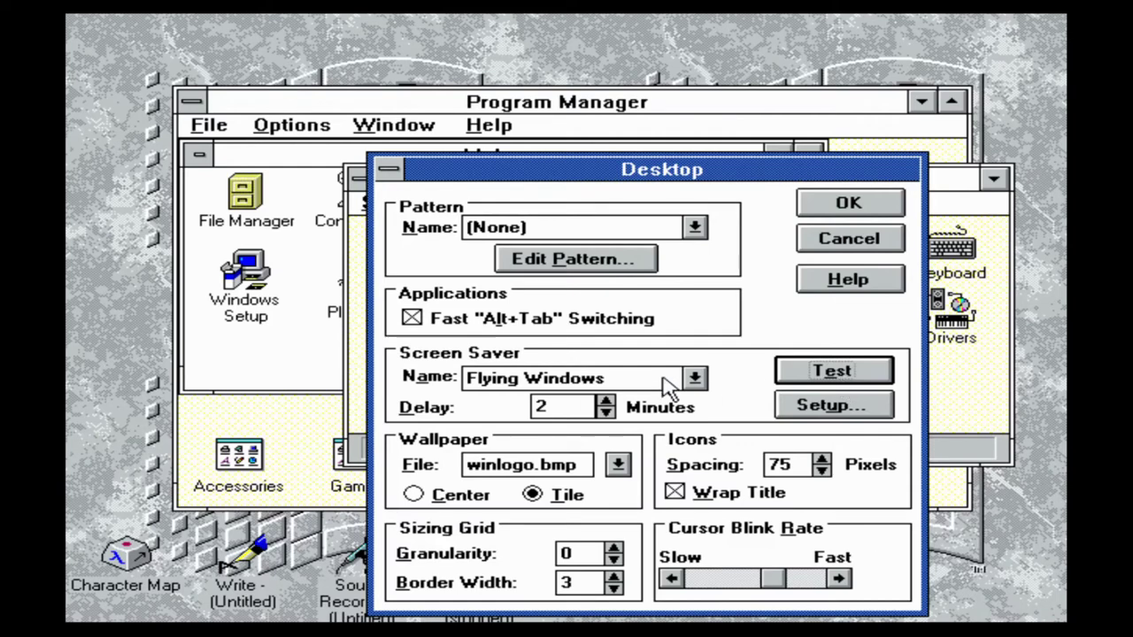
left_click(699, 379)
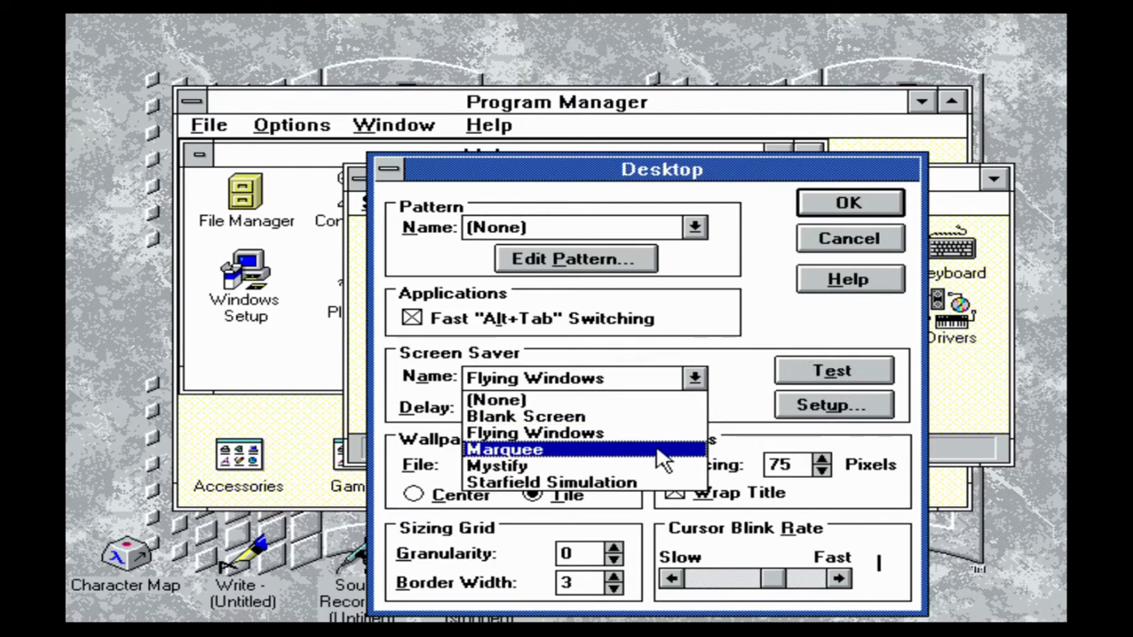
left_click(650, 466)
left_click(832, 370)
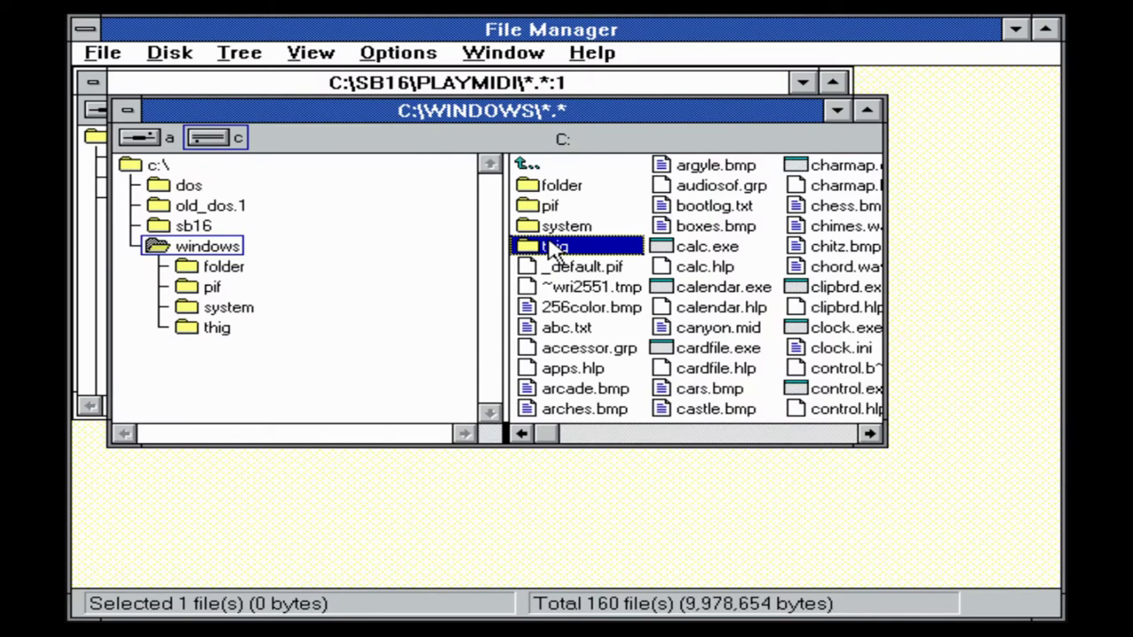
Rename the thig folder under C:\WINDOWS to THINGS
left_click(109, 55)
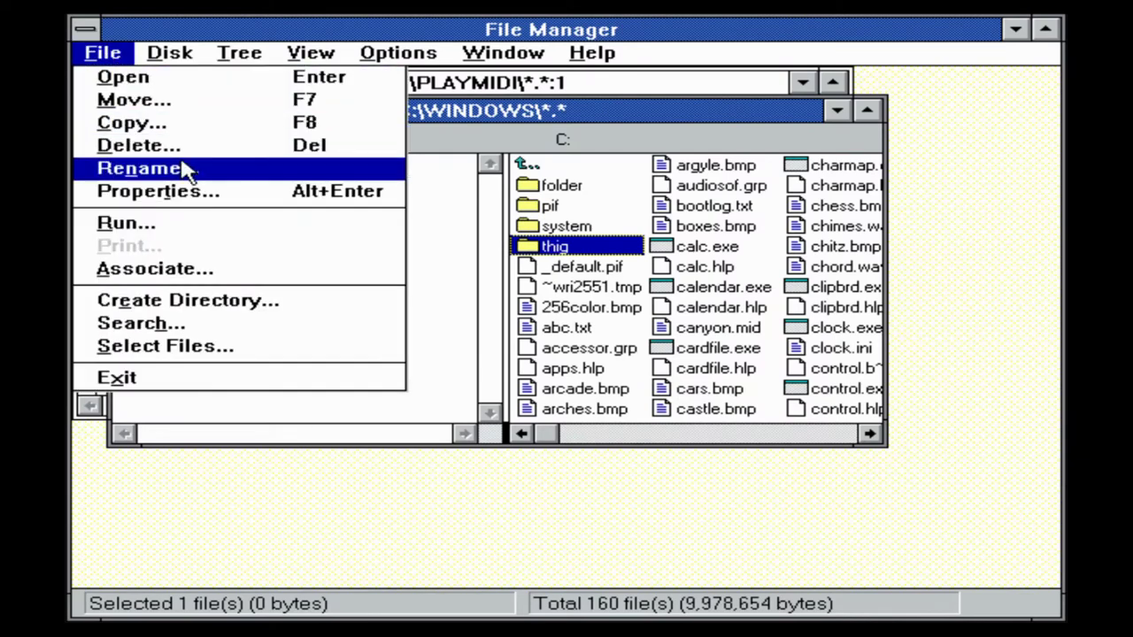
left_click(139, 168)
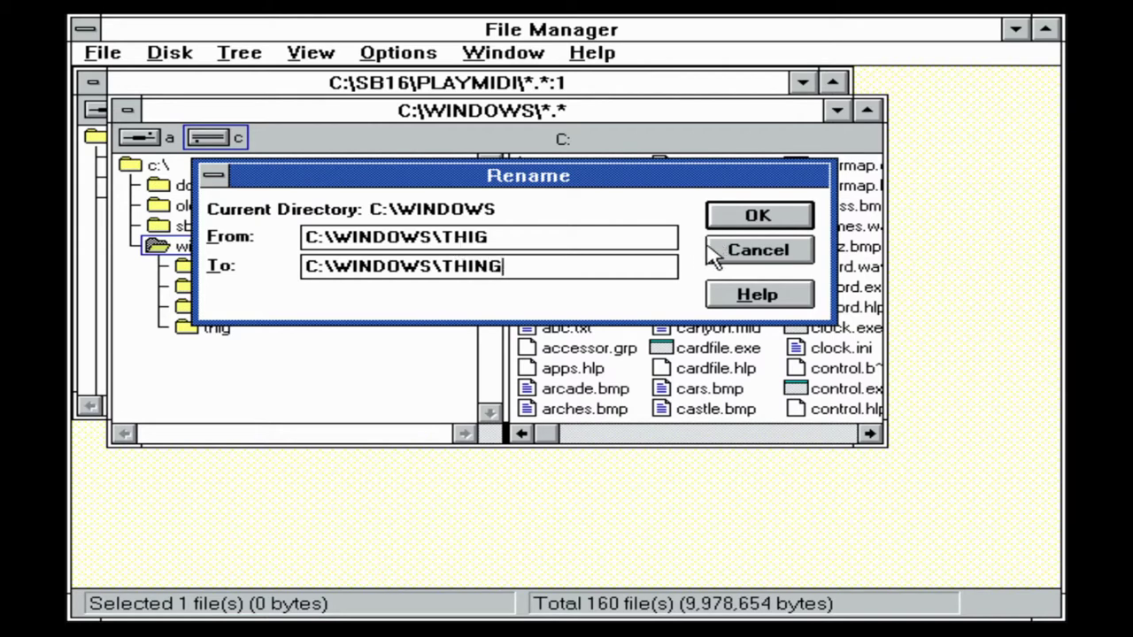
left_click(809, 222)
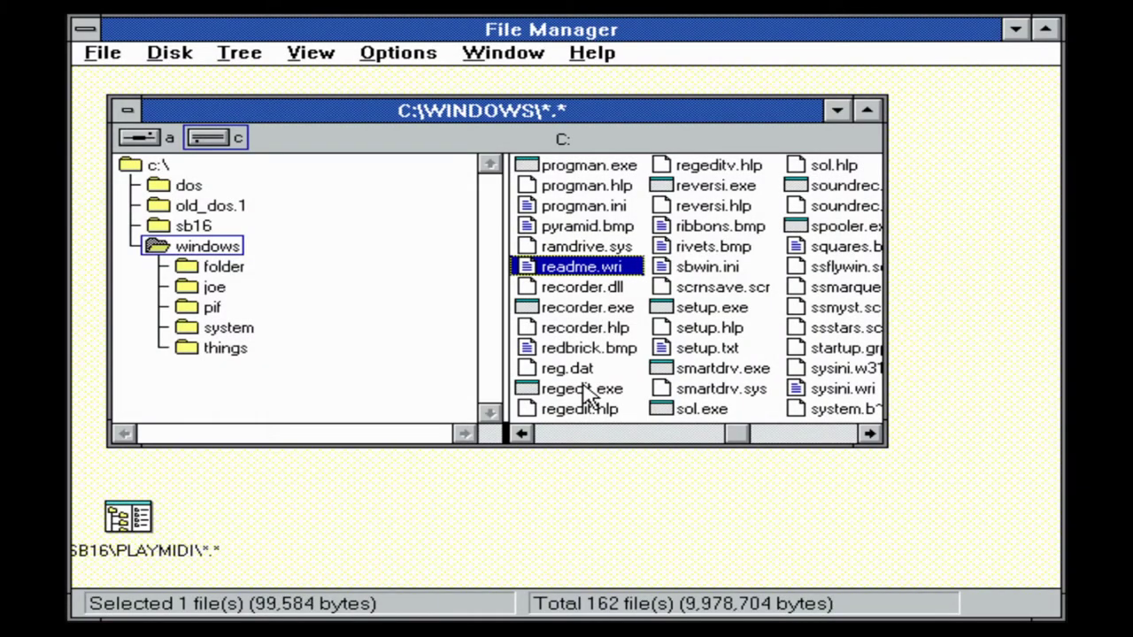
Launch regedit.exe and inspect the Paintbrush Picture file type's settings
double_click(584, 389)
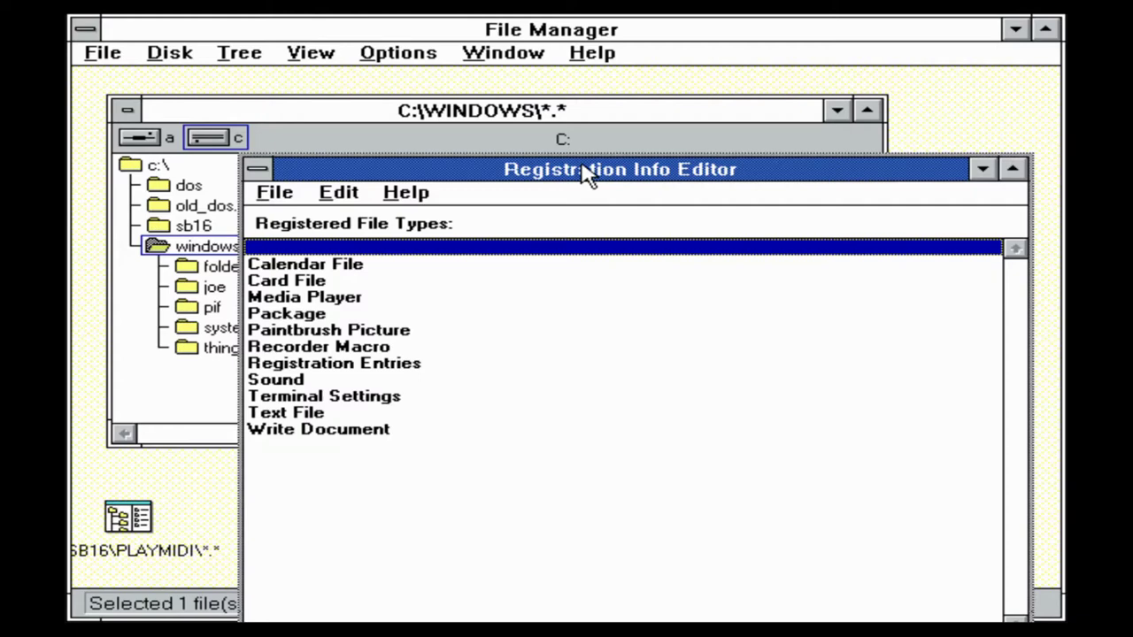
left_click_drag(589, 174, 598, 132)
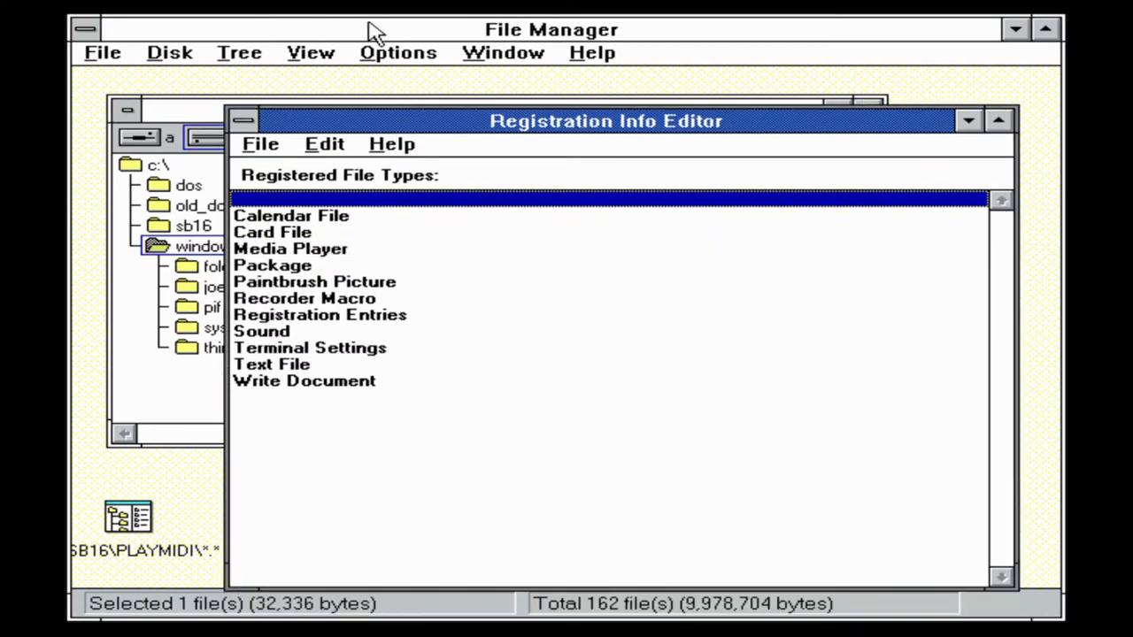
double_click(285, 281)
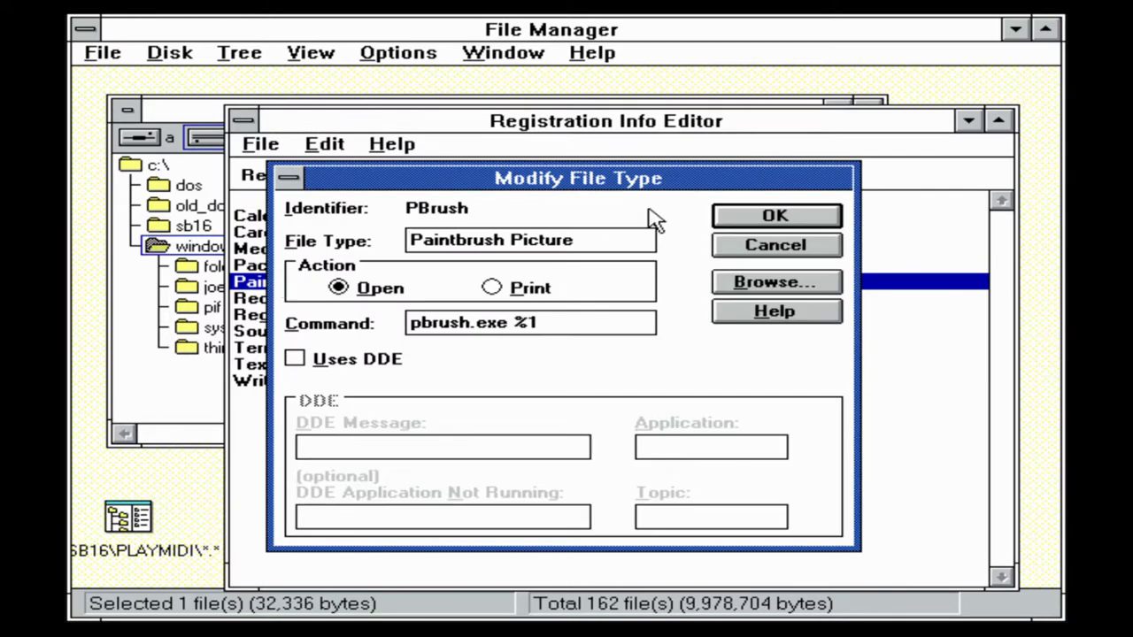
left_click(796, 221)
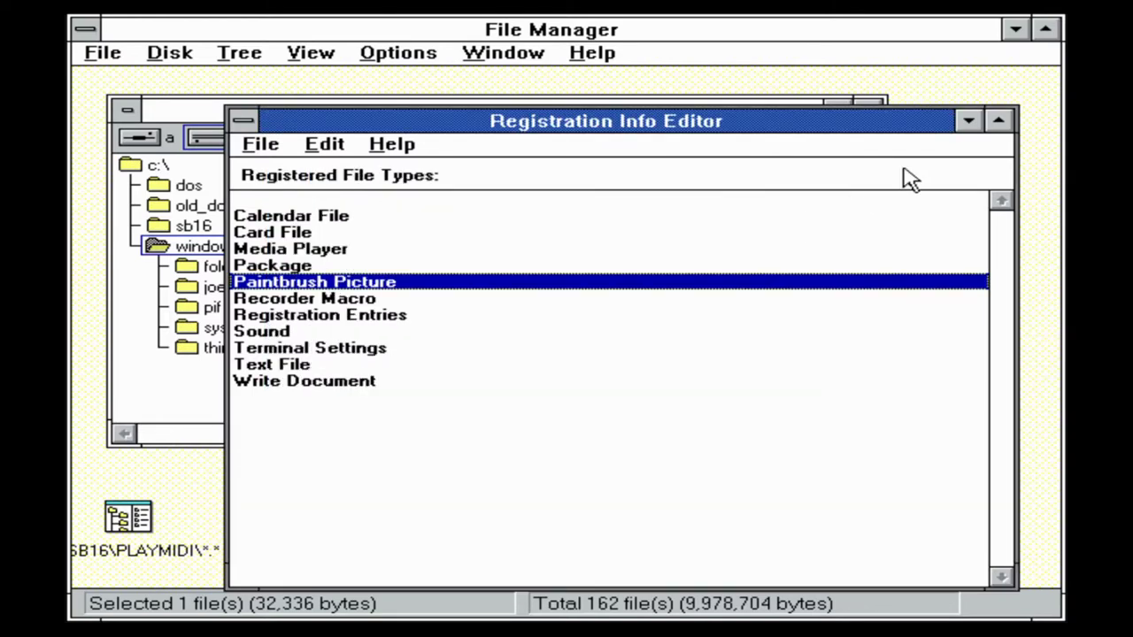
Minimise the Registration Info Editor, the C:\WINDOWS window and File Manager
left_click(968, 121)
left_click(847, 114)
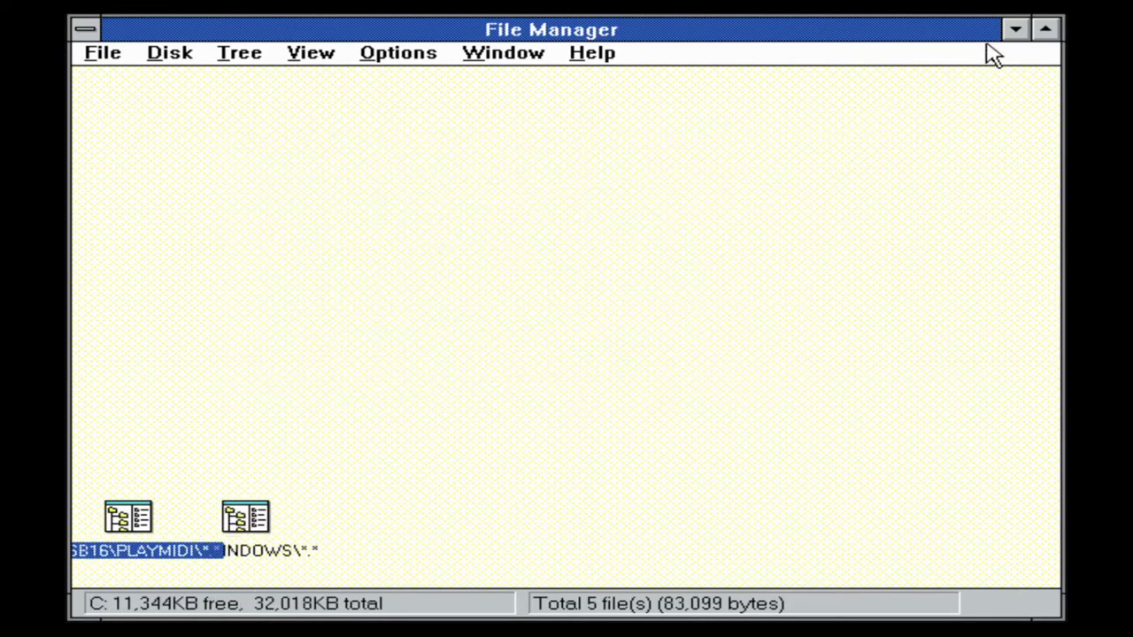
left_click(1015, 34)
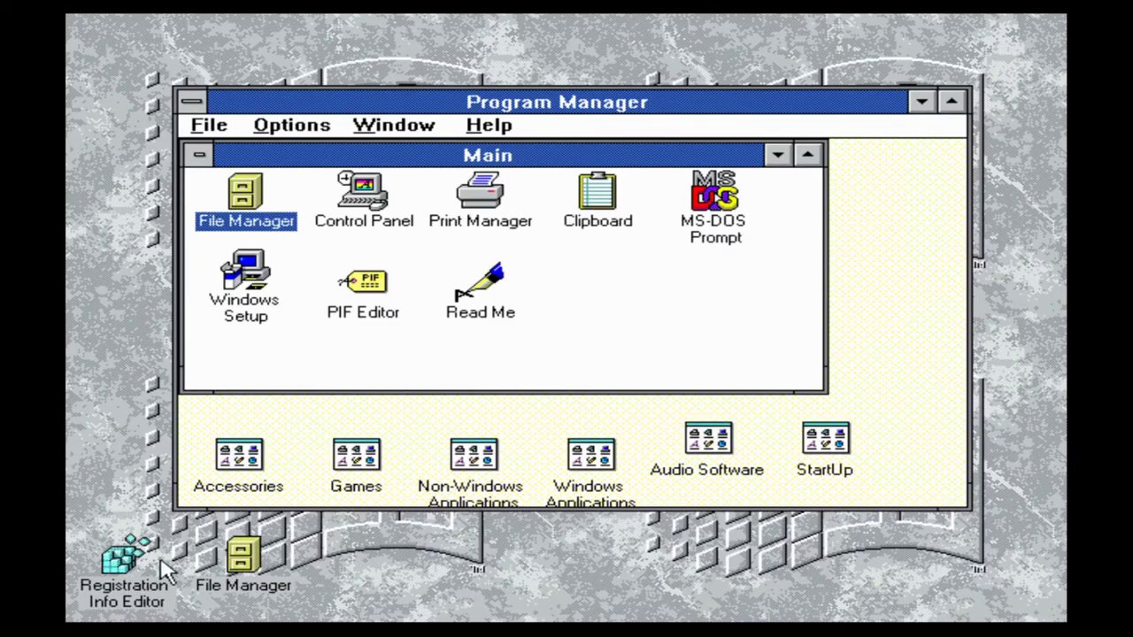
Close the minimised Registration Info Editor from its control menu
left_click(133, 564)
left_click(137, 563)
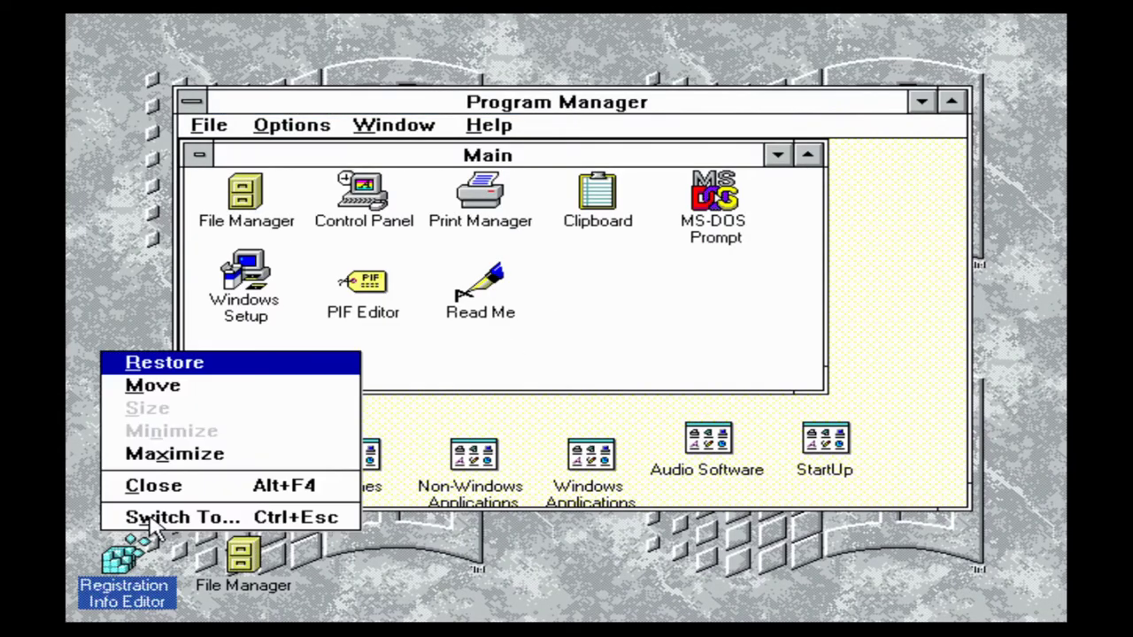
left_click(158, 484)
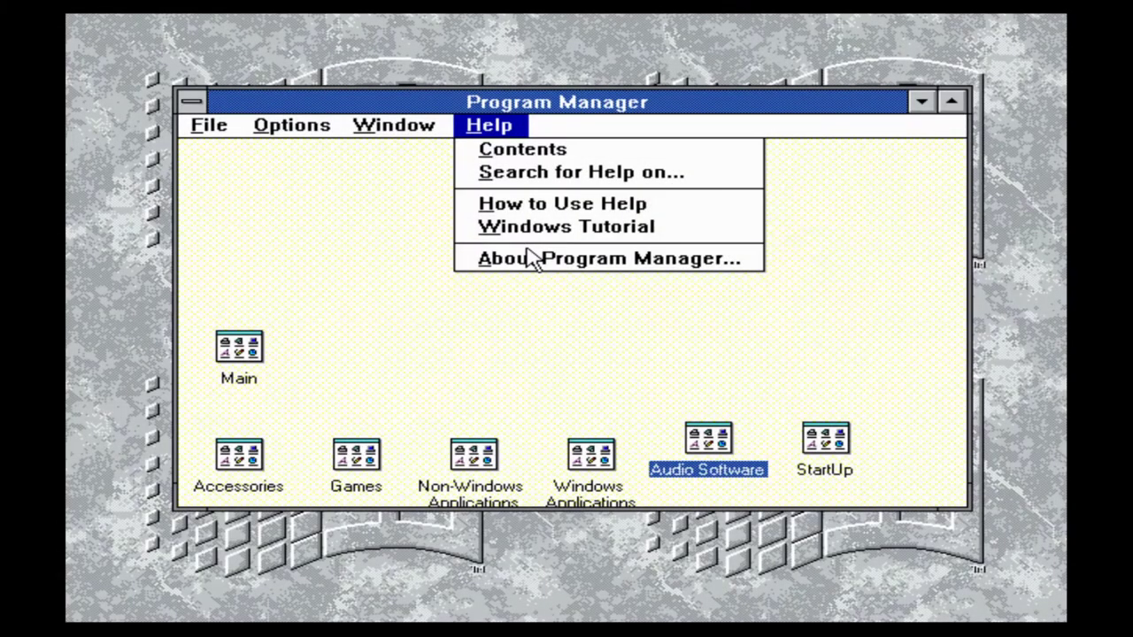
View Program Manager's version information, then exit Windows and confirm
left_click(534, 259)
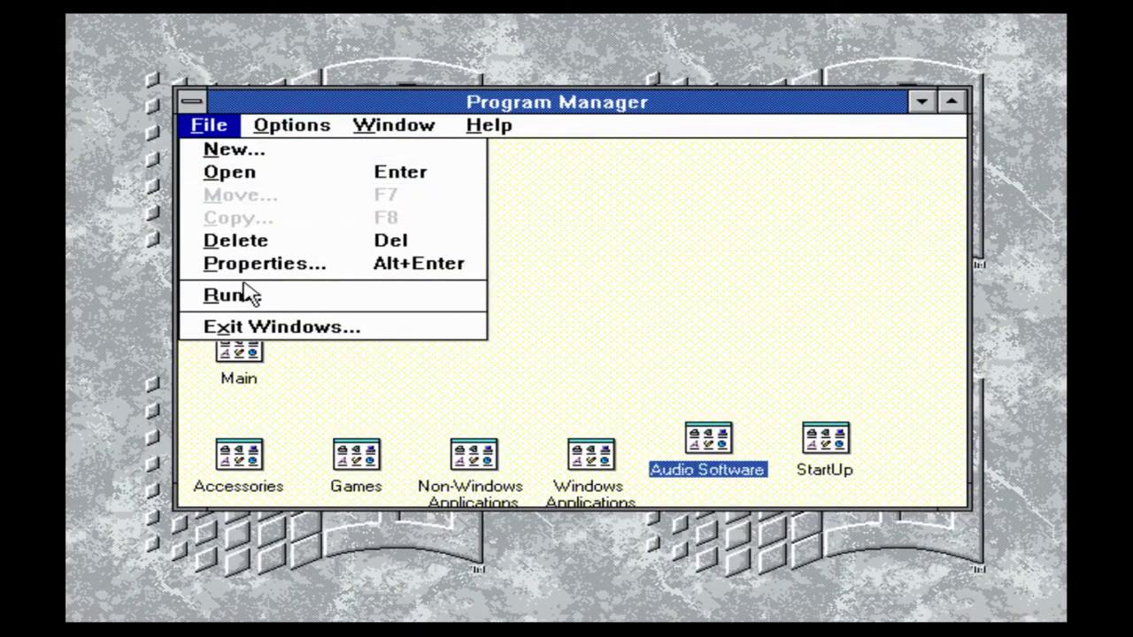
left_click(304, 328)
left_click(451, 363)
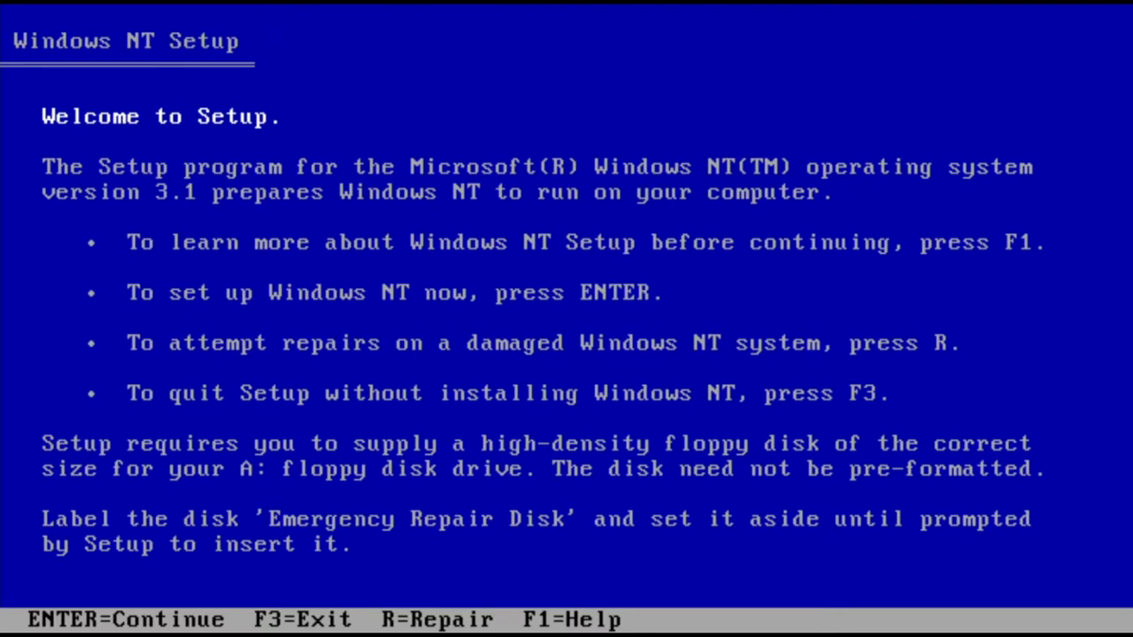
Choose Express Setup, accept the detected SCSI adapter and hardware, and target the 8001 MB D: partition
key("Return")
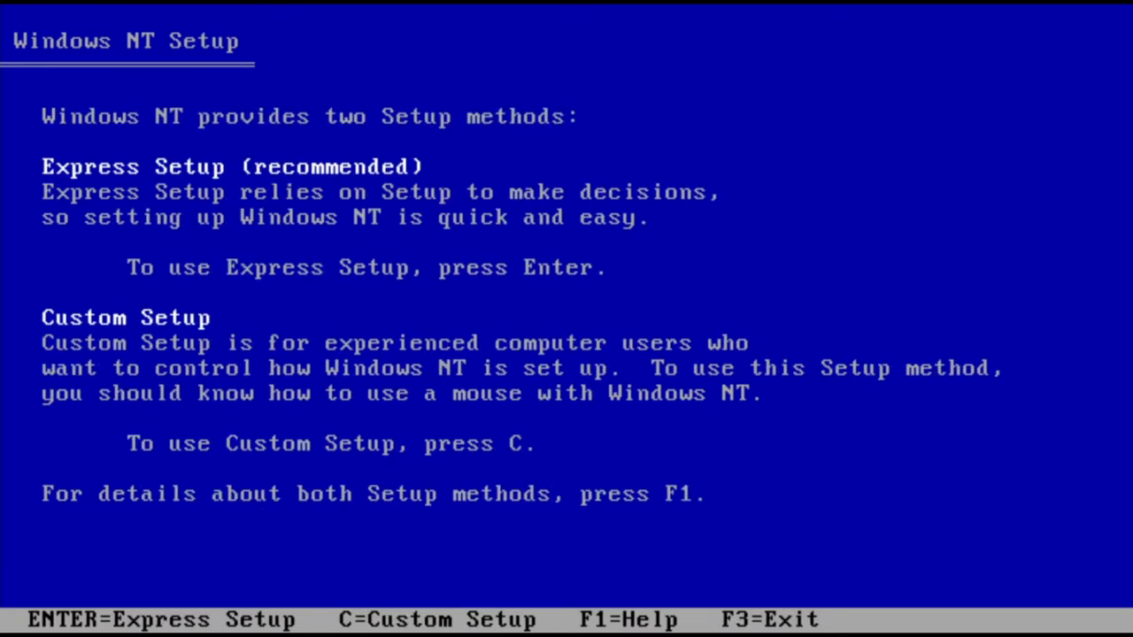
key("Return")
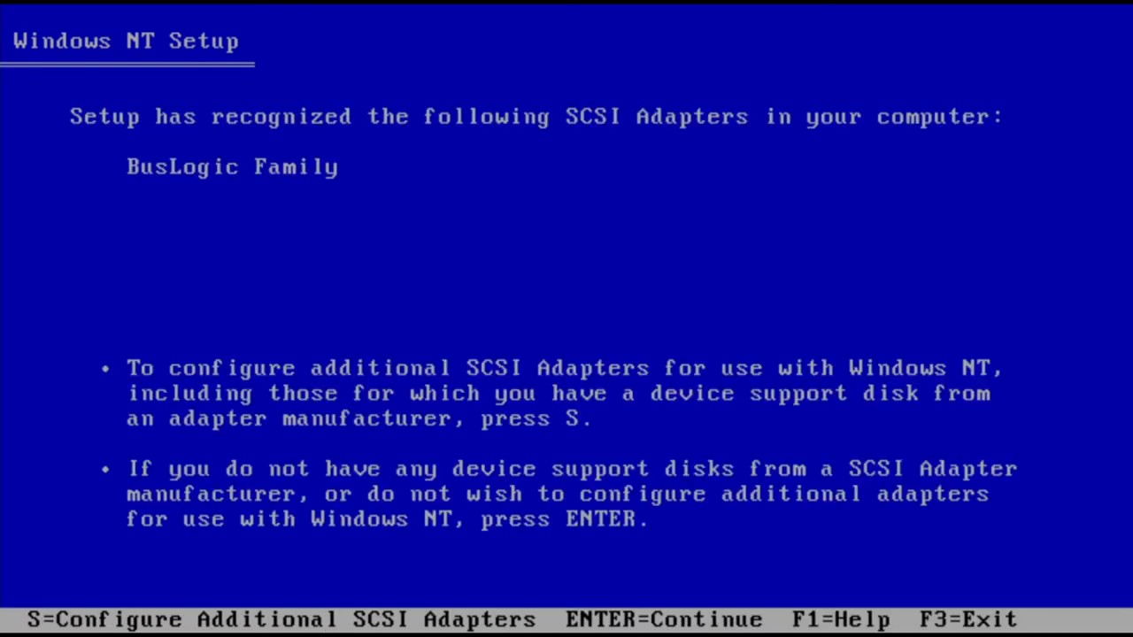
key("Return")
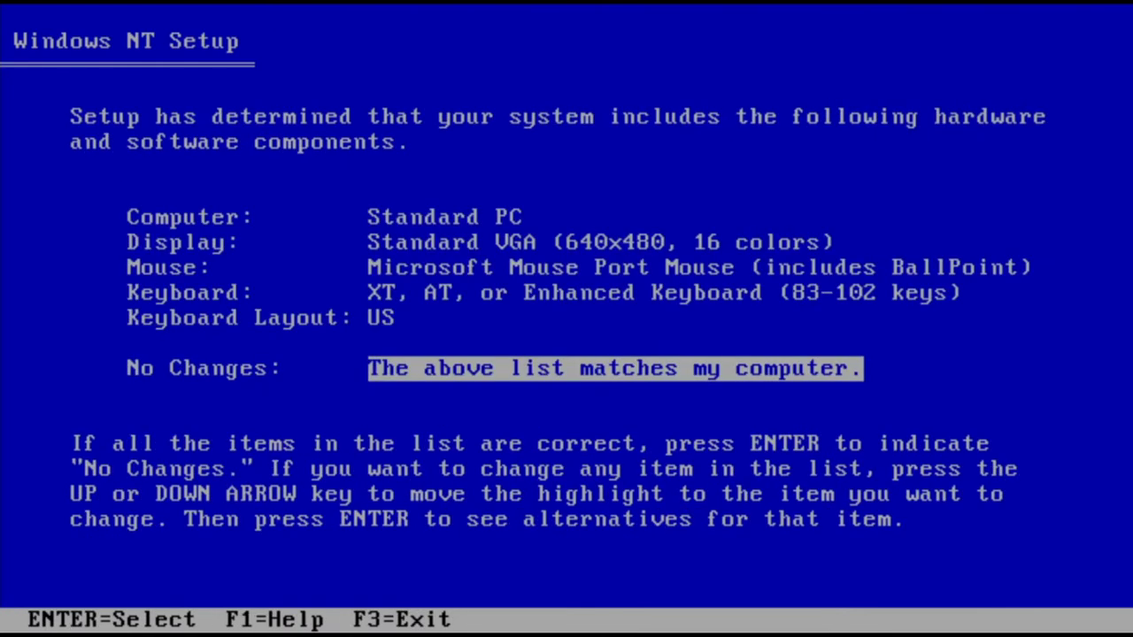
key("Return")
key("Down")
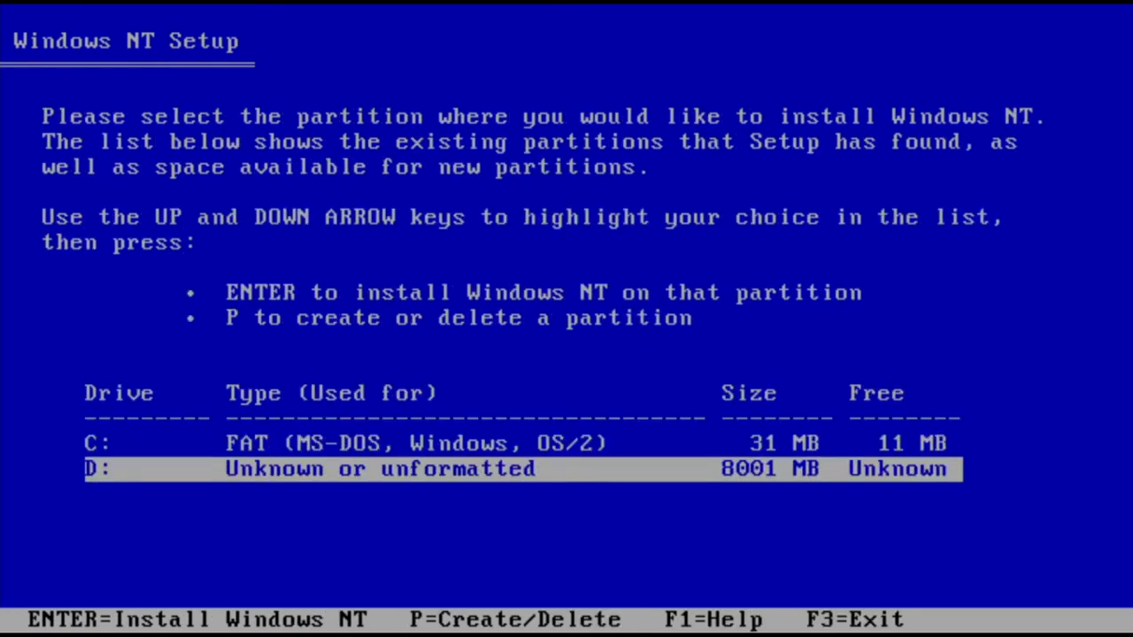
key("Return")
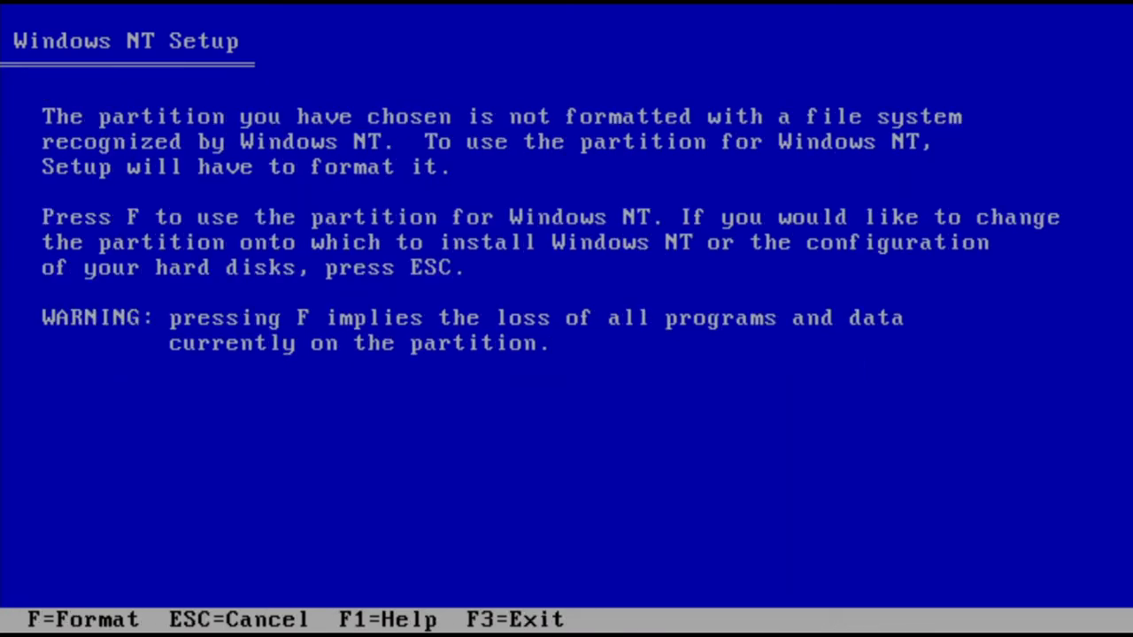
Format drive D: with FAT and install Windows NT into \winnt
key("f")
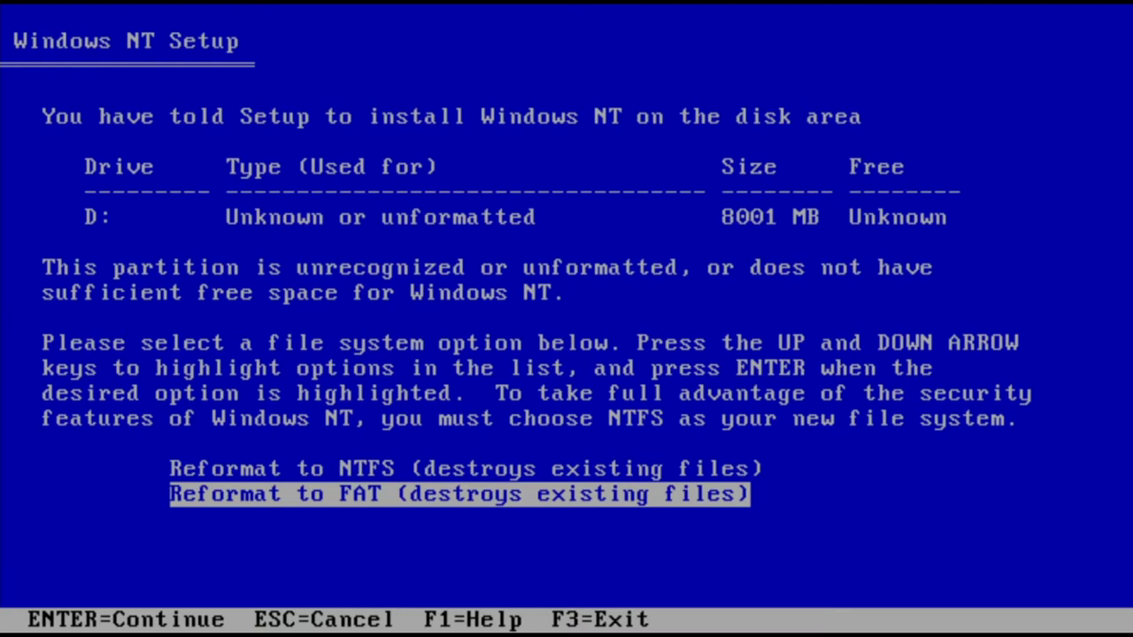
key("Return")
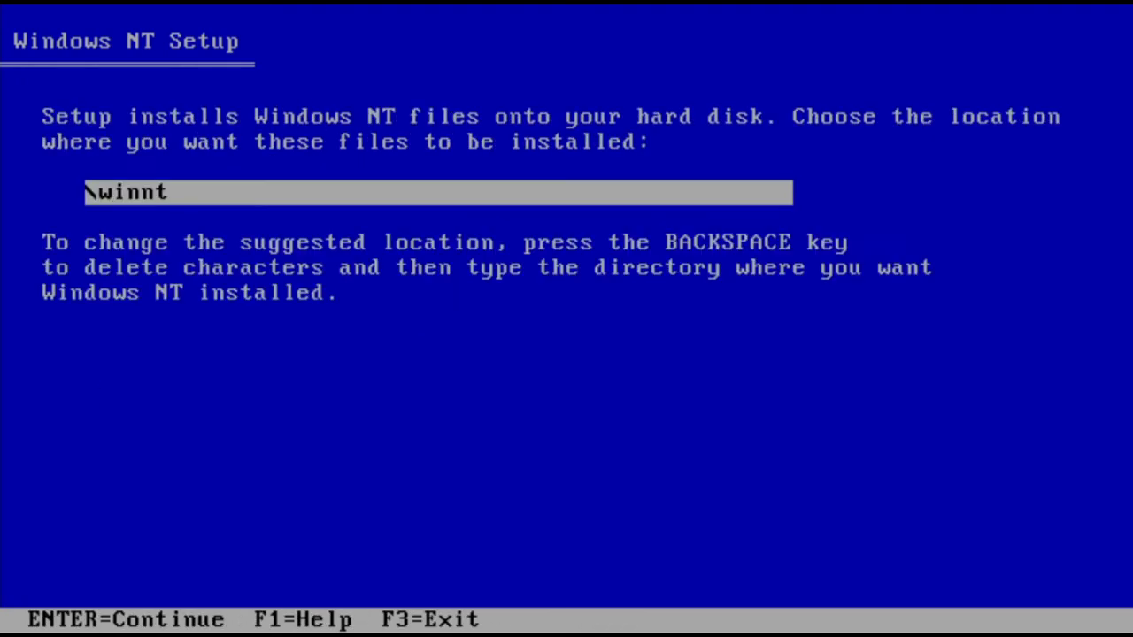
key("Return")
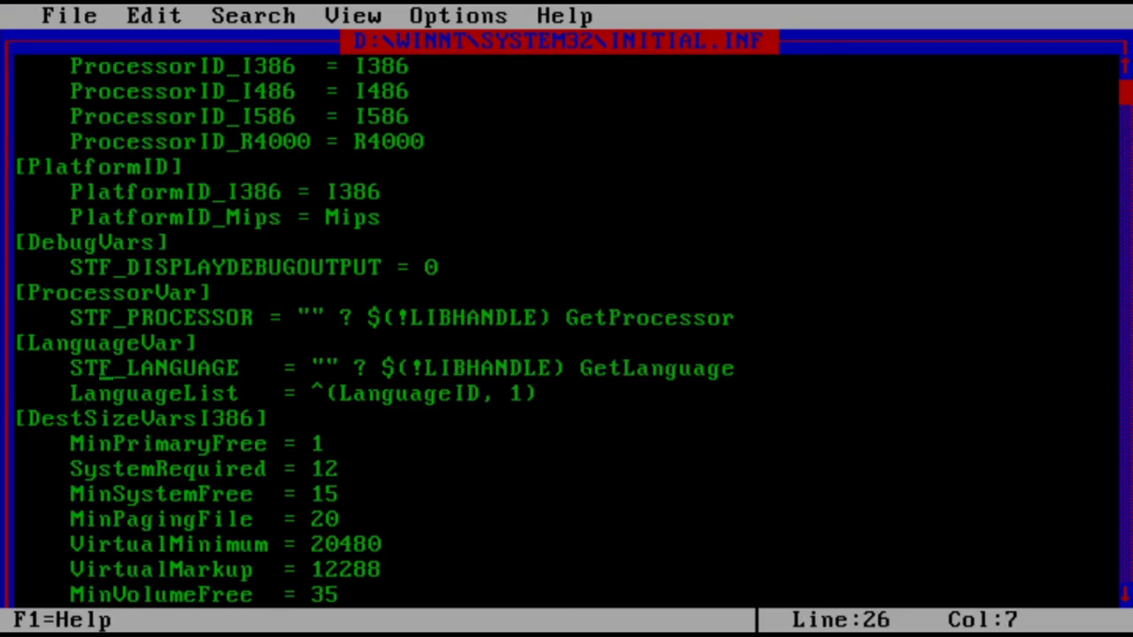
Dismiss the processor error and change the STF_PROCESSOR line to $(ProcessorID_I586)
left_click(362, 317)
left_click(603, 317)
key("shift+End")
key("Delete")
key("BackSpace")
key("BackSpace")
key("BackSpace")
key("BackSpace")
key("BackSpace")
key("BackSpace")
key("BackSpace")
key("BackSpace")
key("BackSpace")
key("BackSpace")
key("BackSpace")
key("BackSpace")
key("BackSpace")
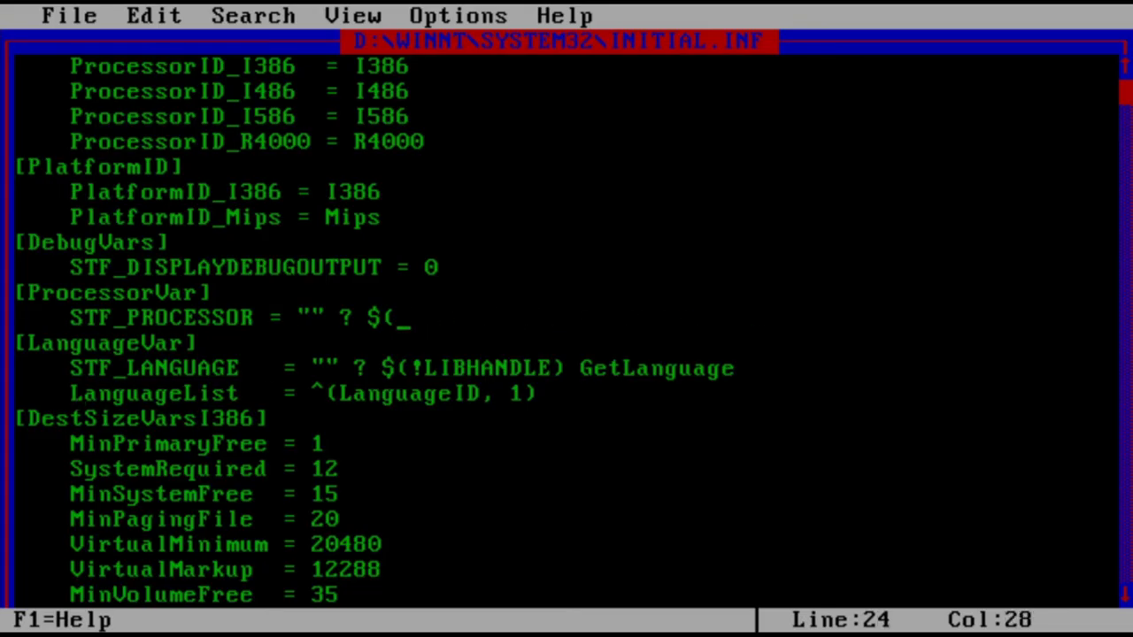
type("ProcessorID_I586")
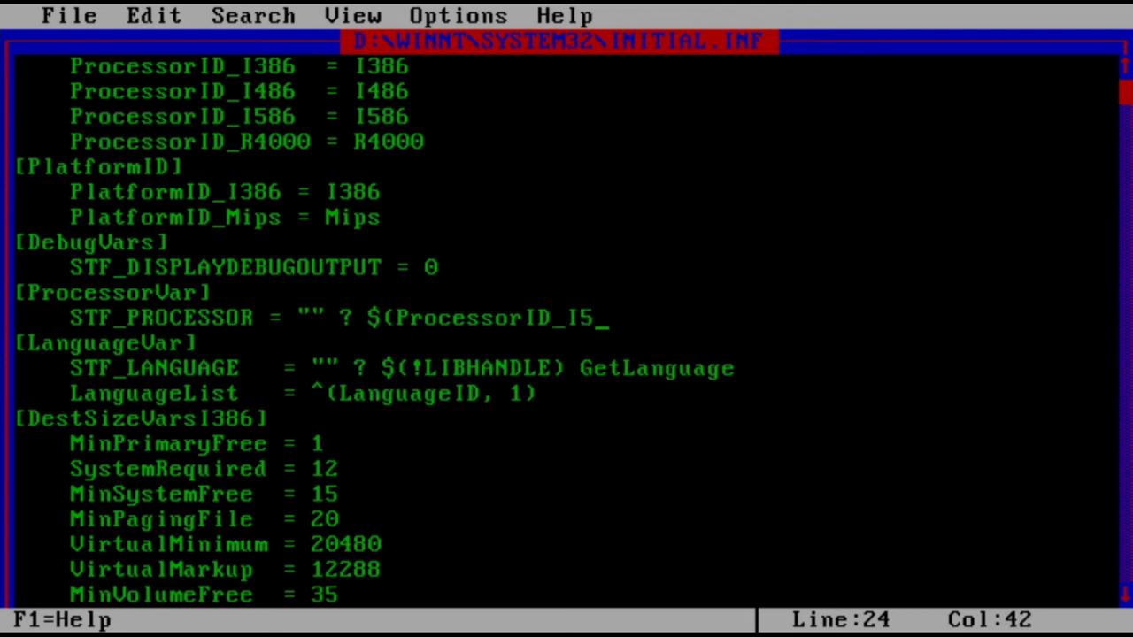
type(")")
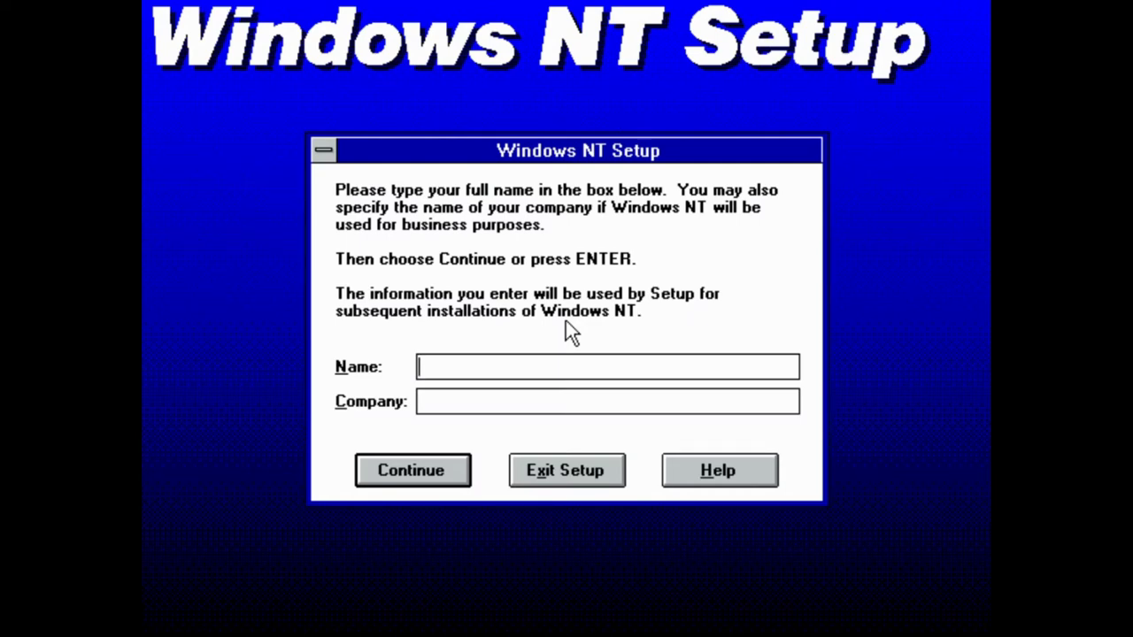
Enter the user's name in Setup and confirm it
type("Getn")
key("BackSpace")
key("BackSpace")
type("N")
key("BackSpace")
type("n TE")
key("BackSpace")
type("ec")
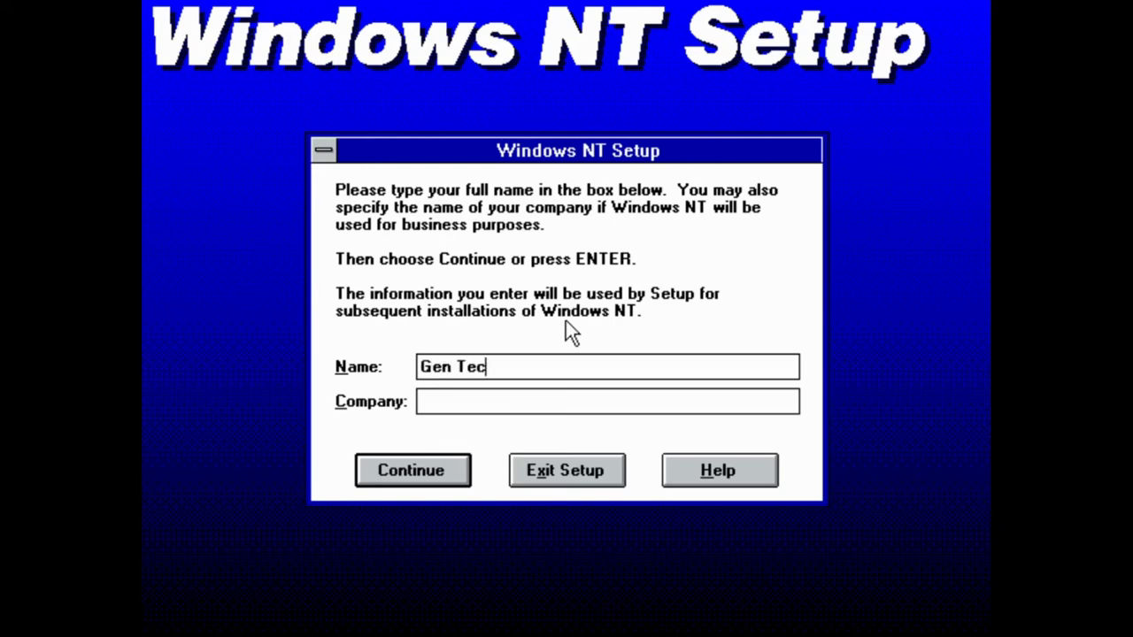
type("h")
left_click(411, 461)
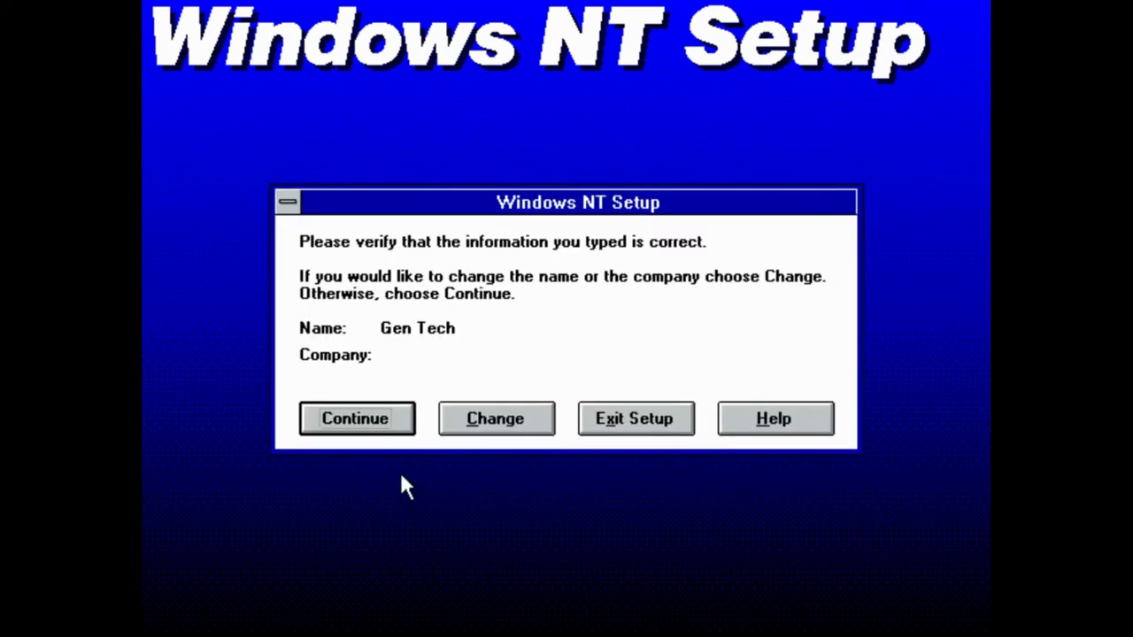
left_click(393, 423)
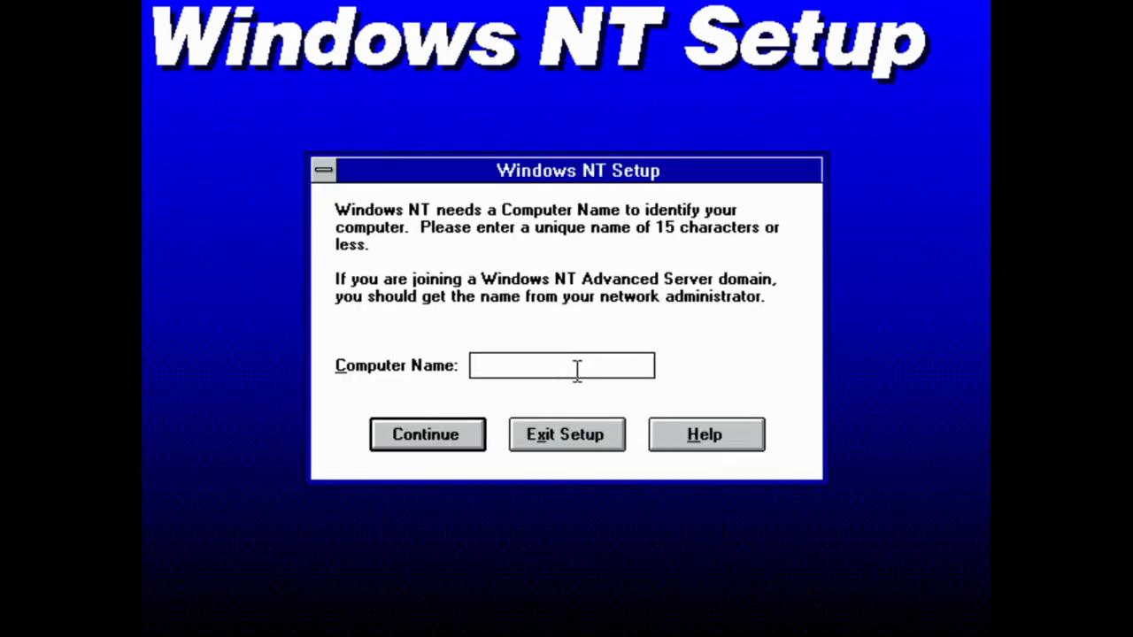
Name the computer GENTECH and review the locale list, keeping English (American)
type("GENTECH")
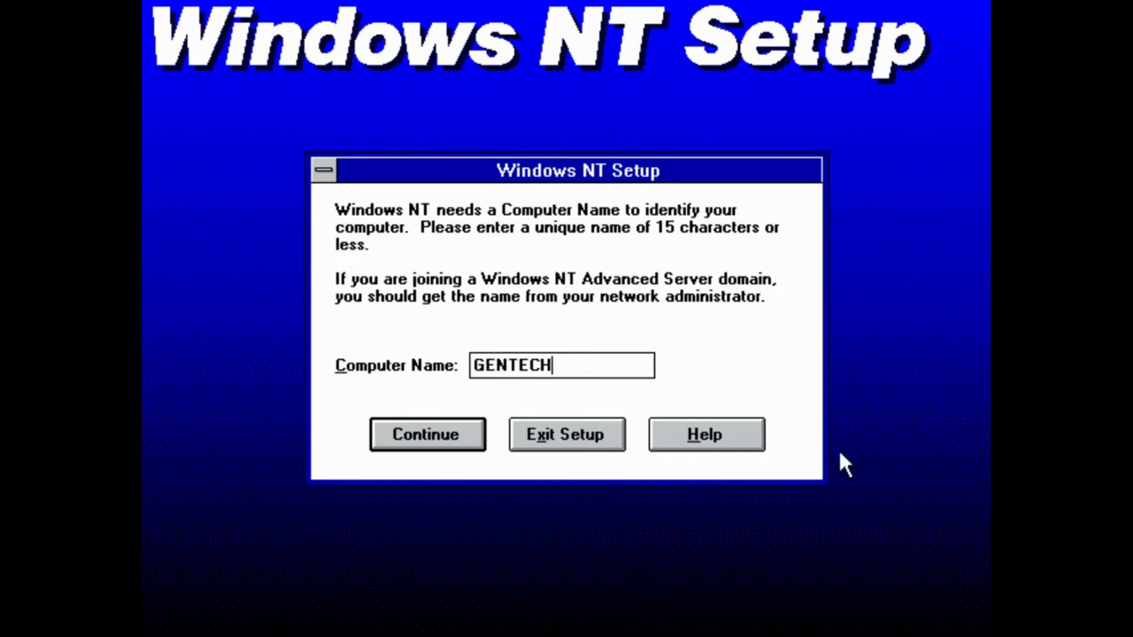
key("Return")
left_click(377, 414)
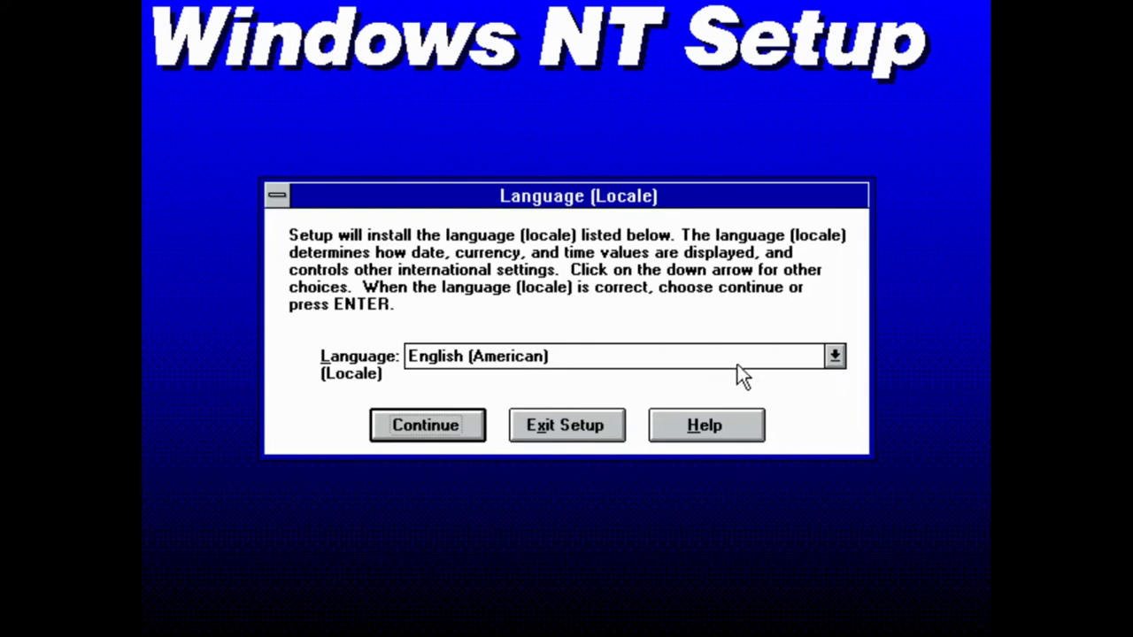
left_click(819, 357)
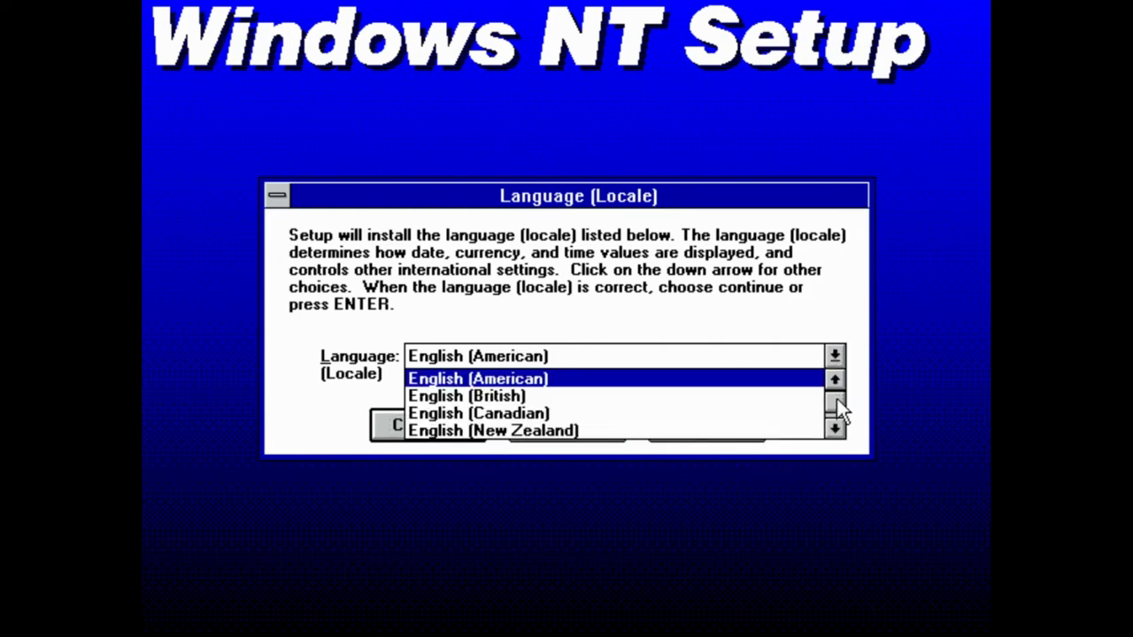
left_click_drag(838, 403, 842, 424)
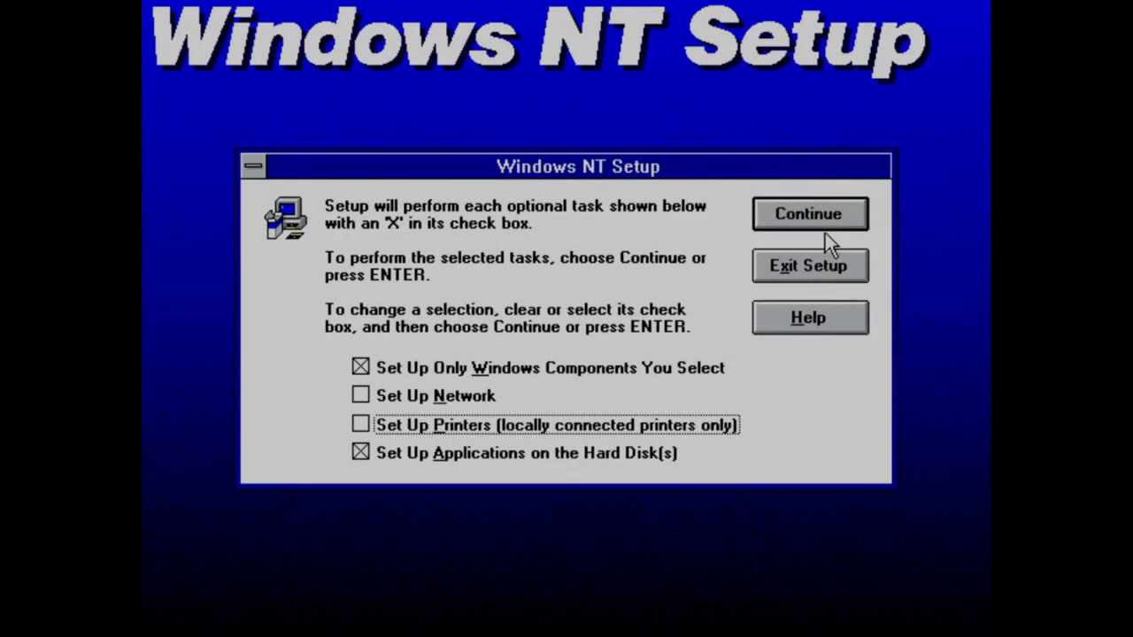
Keep all Optional Windows Components checked and start copying files
left_click(810, 217)
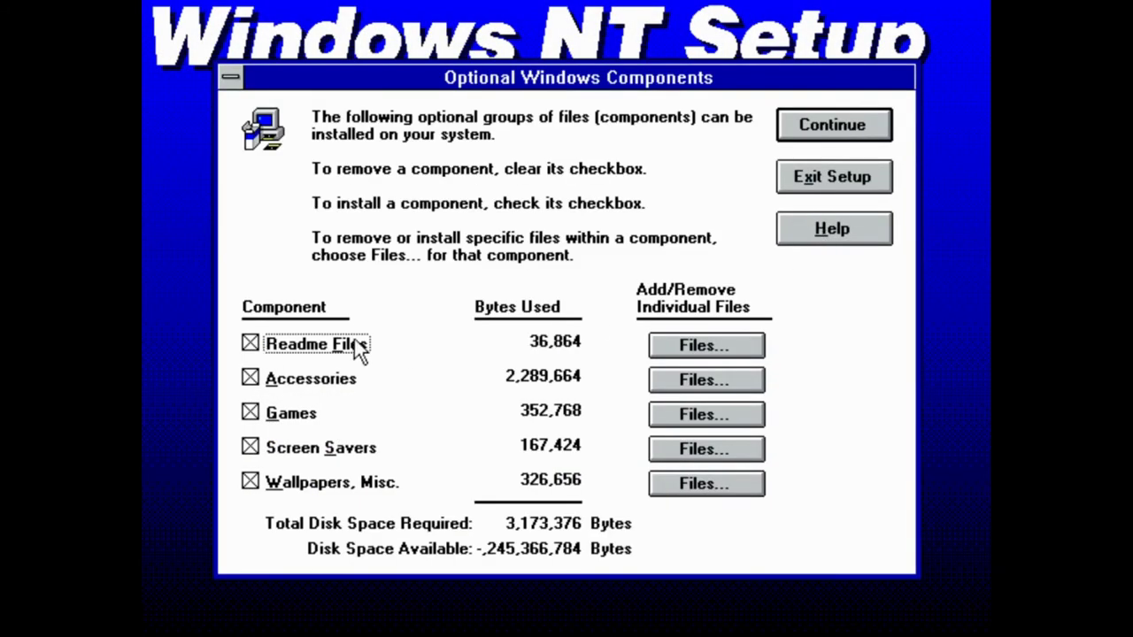
left_click(833, 121)
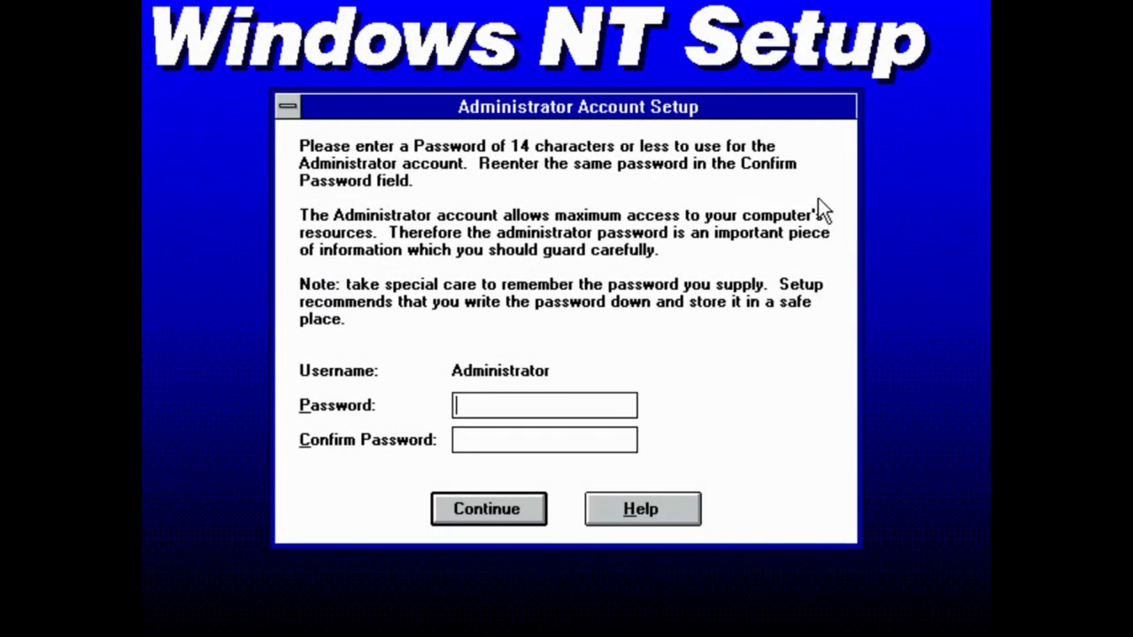
Set and confirm the Administrator account password
key("Return")
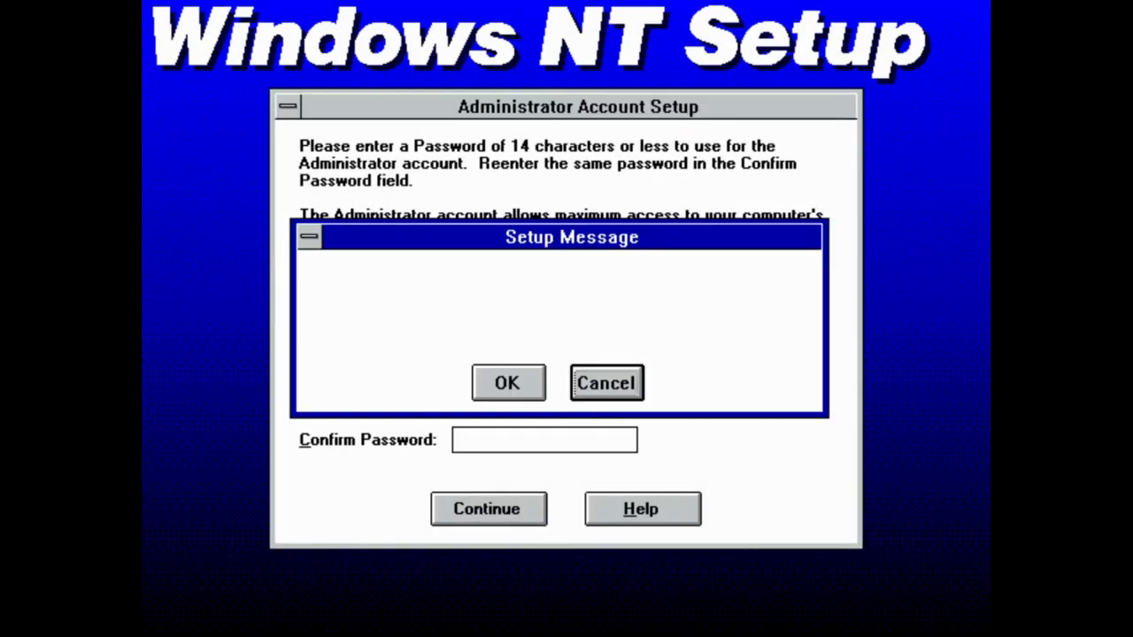
key("Escape")
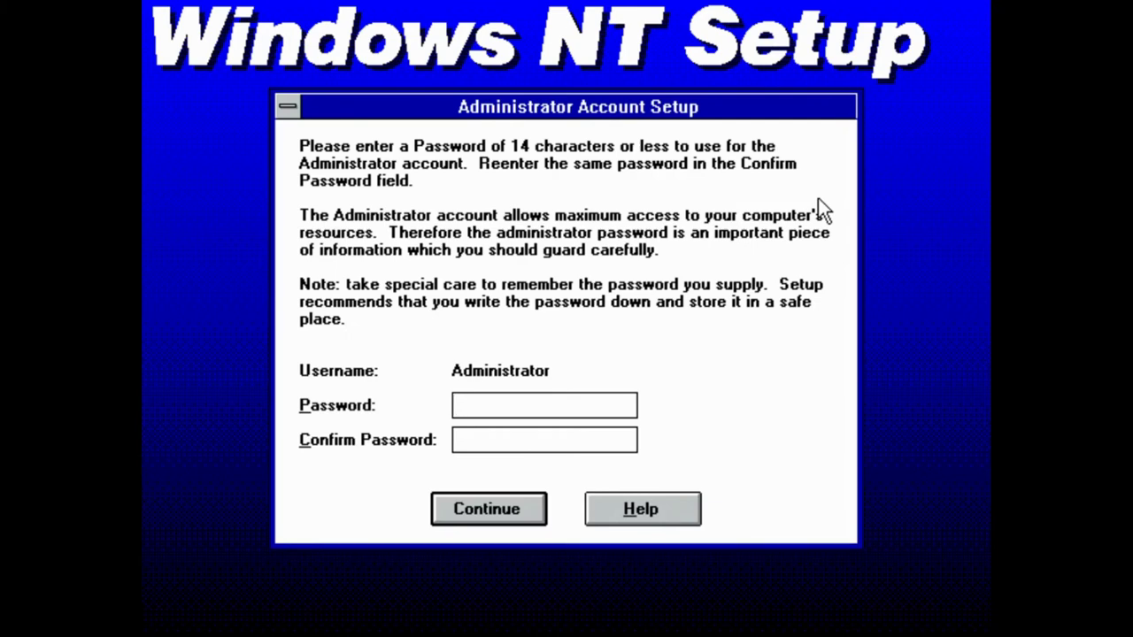
type("****")
left_click(540, 442)
type("**")
key("Return")
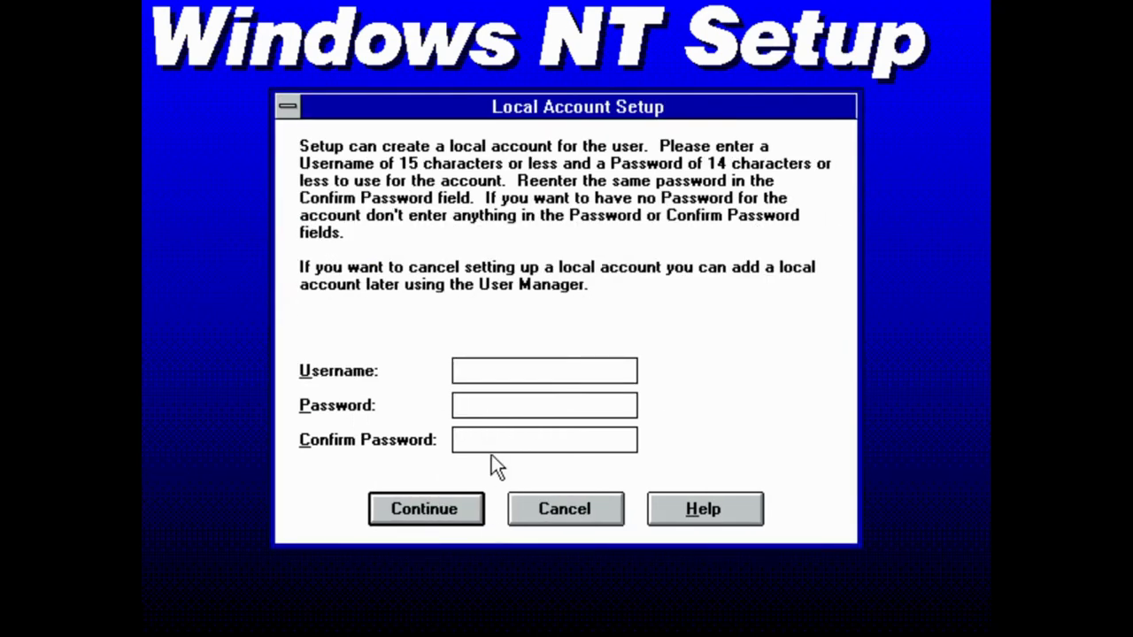
Create a local account with the user's name as username and no password
left_click(466, 512)
left_click(571, 376)
type("Gen Tect")
key("BackSpace")
type("h")
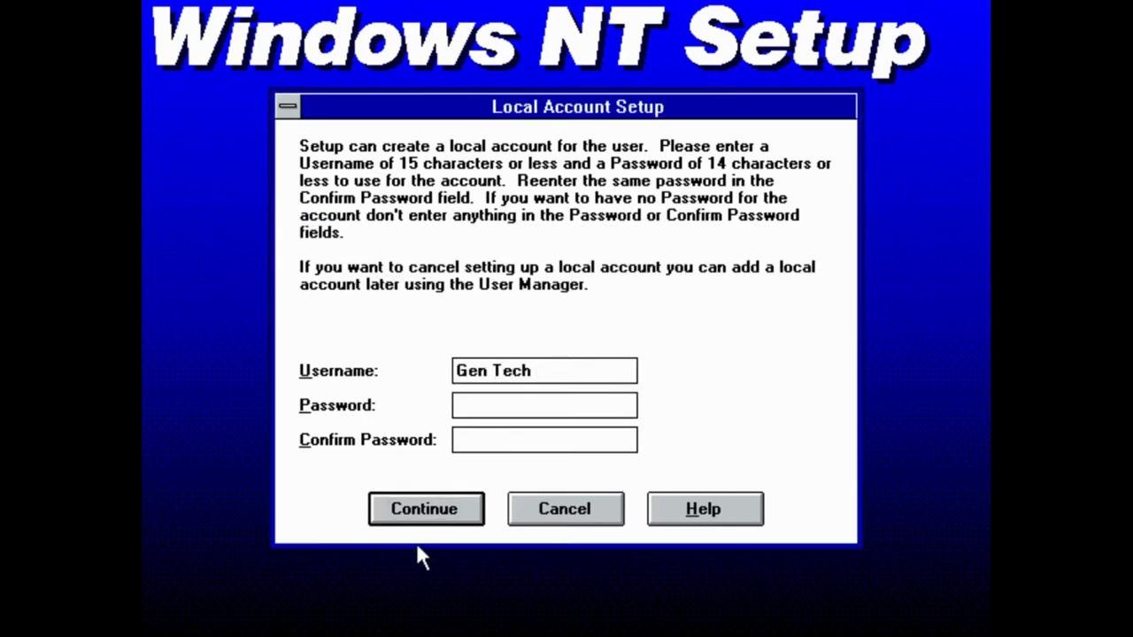
left_click(423, 511)
key("Return")
Accept the virtual memory settings, enable automatic daylight saving adjustment, clear the remaining prompts, and restart
key("Return")
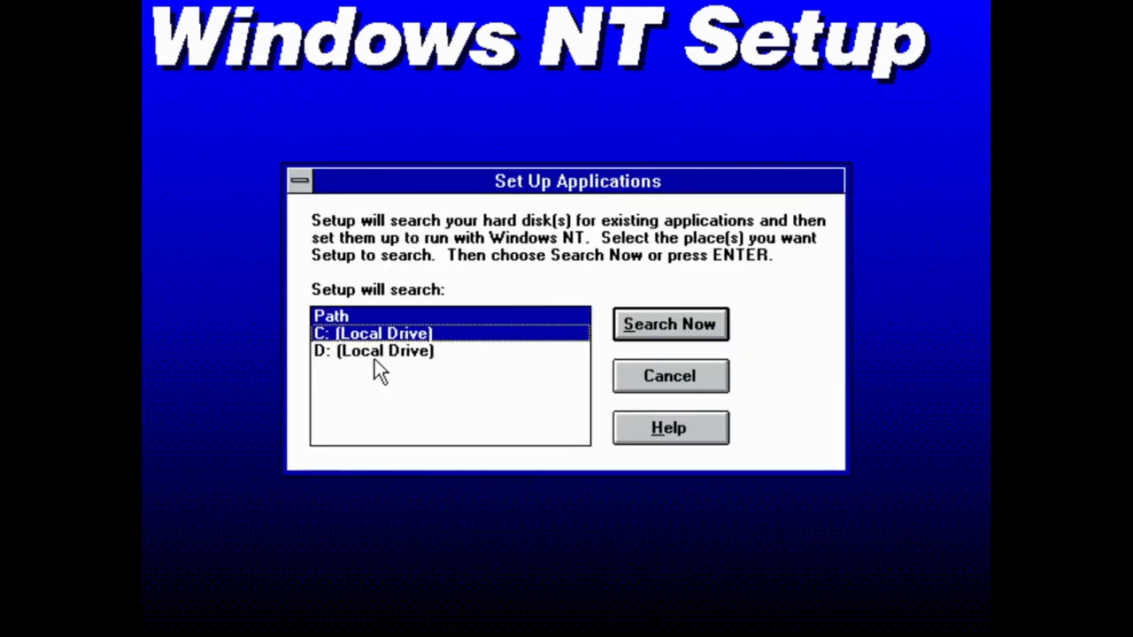
key("Return")
key("Return")
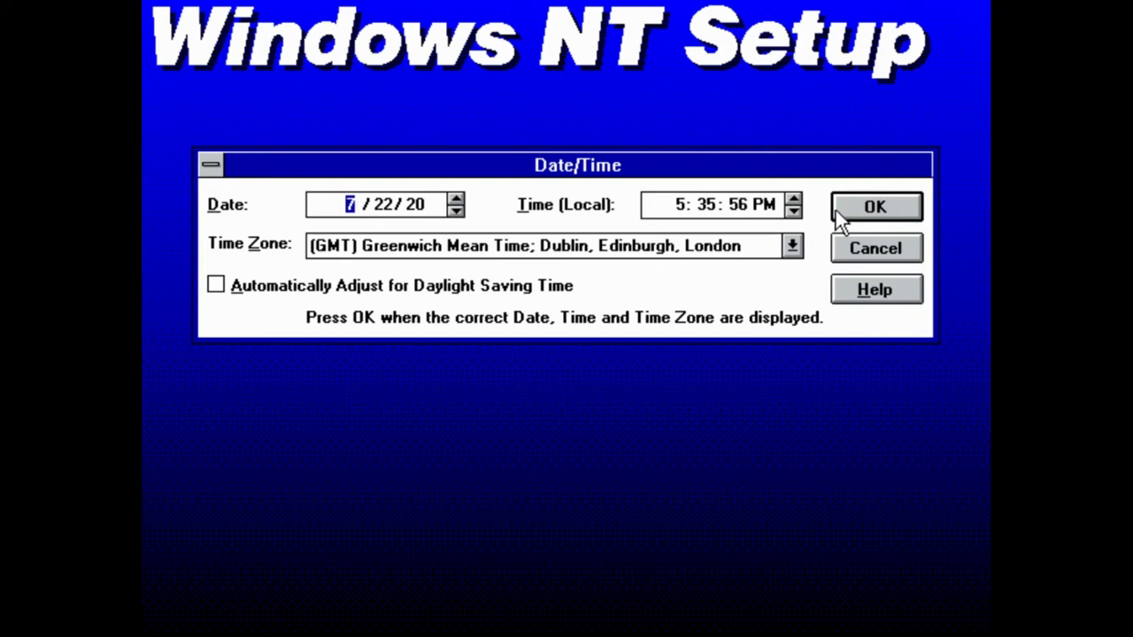
left_click(342, 292)
left_click(890, 212)
left_click(567, 425)
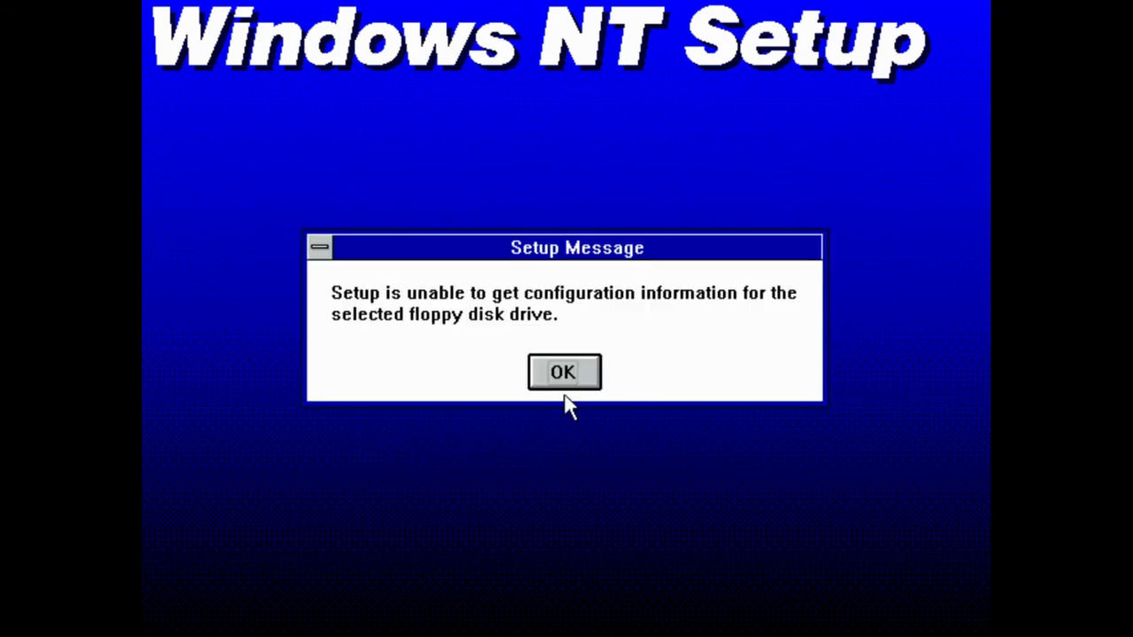
left_click(562, 372)
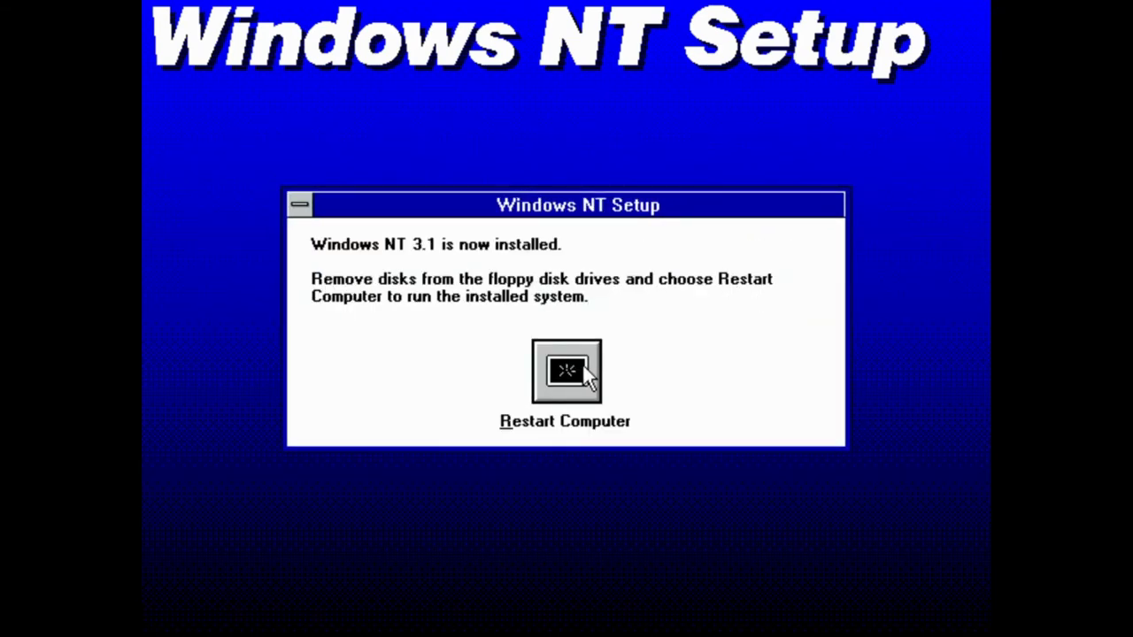
left_click(580, 368)
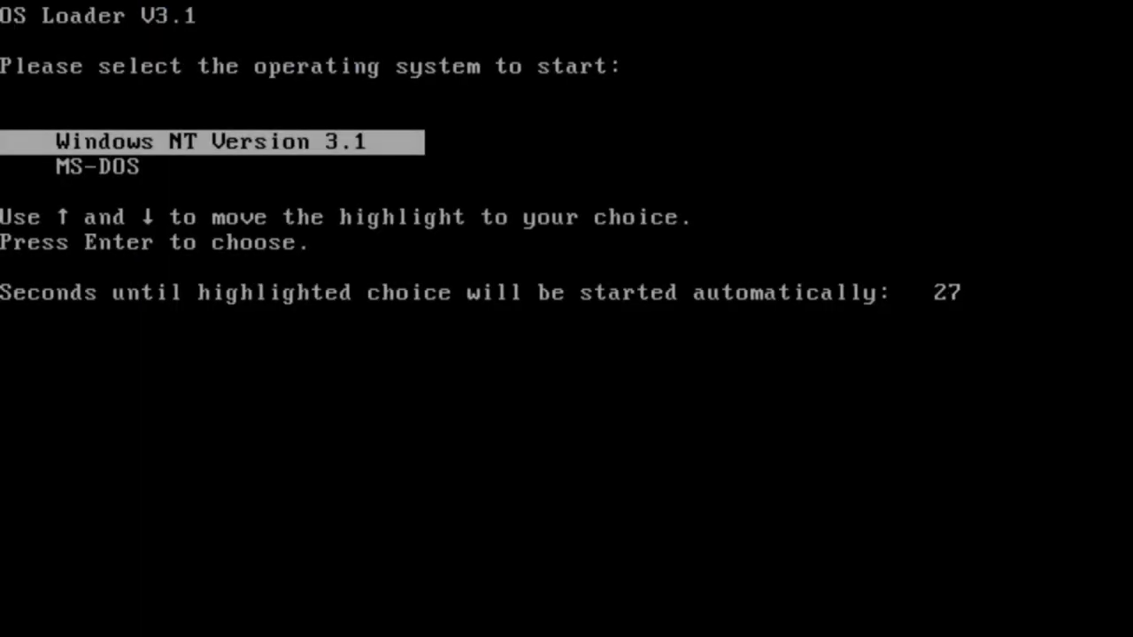
Move the boot choice to MS-DOS and back, then boot Windows NT Version 3.1
key("Down")
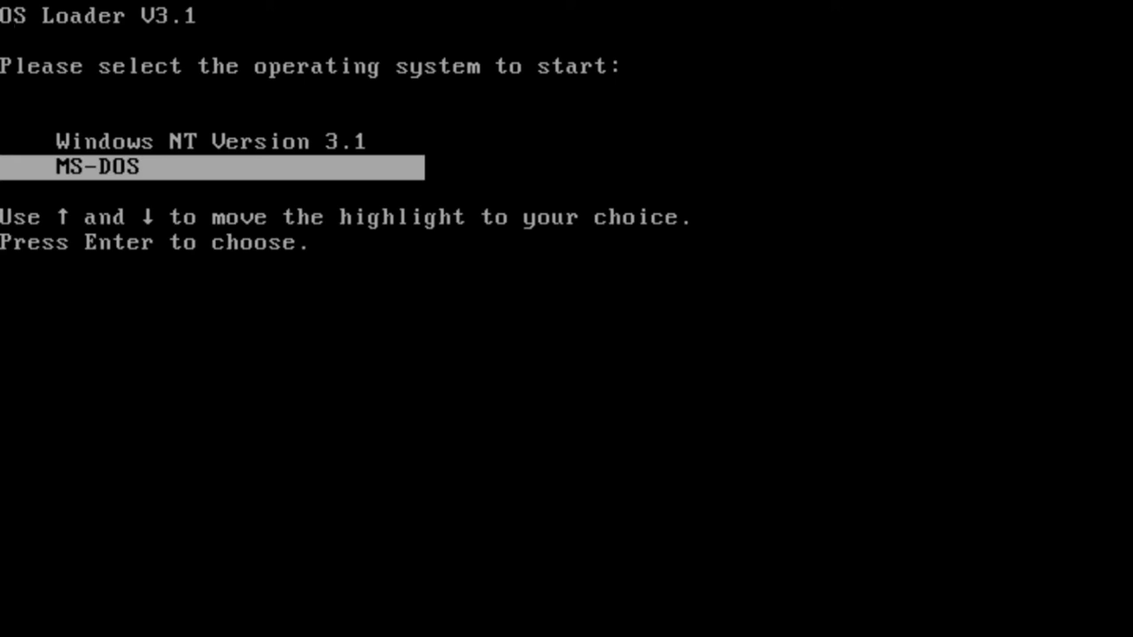
key("Up")
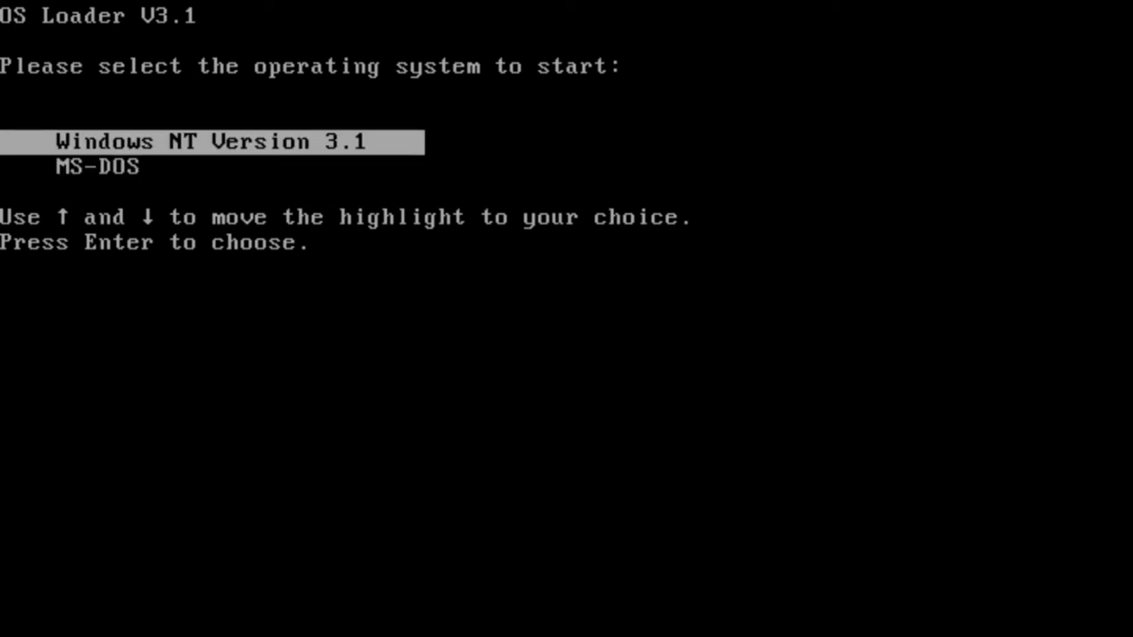
key("Return")
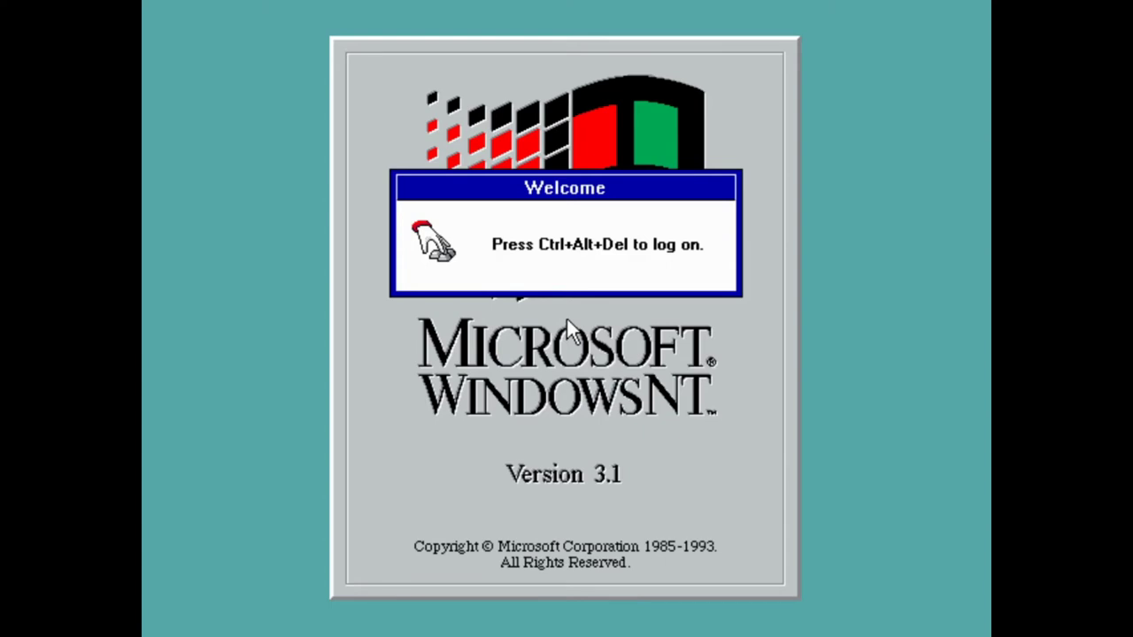
Log on via Ctrl+Alt+Del and move the Main group window toward the lower right
key("ctrl+alt+Delete")
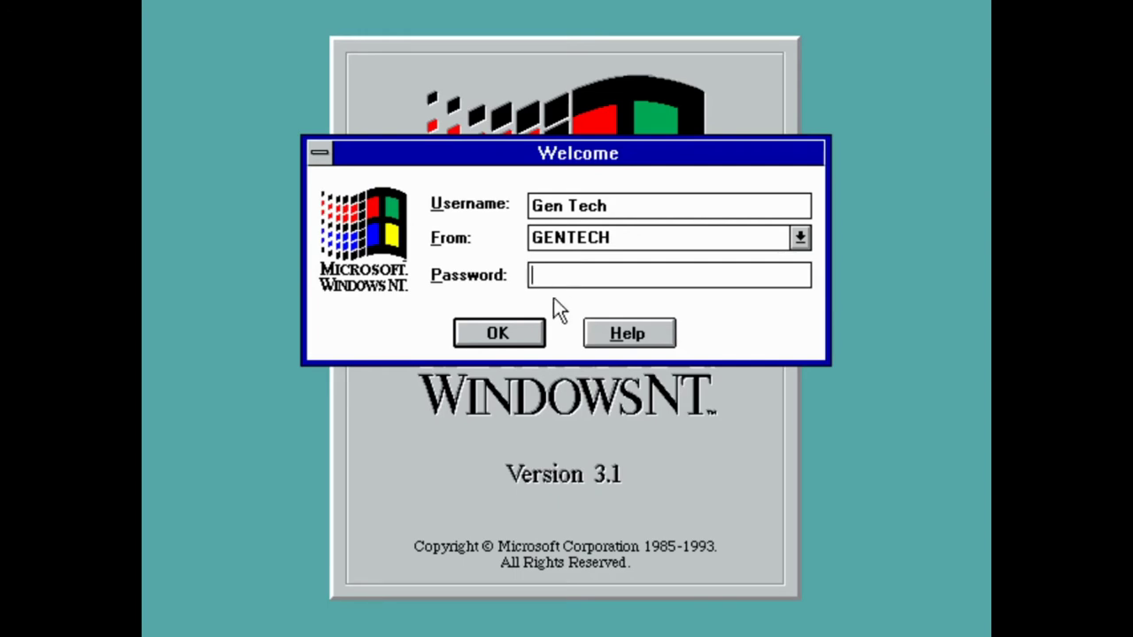
left_click(499, 324)
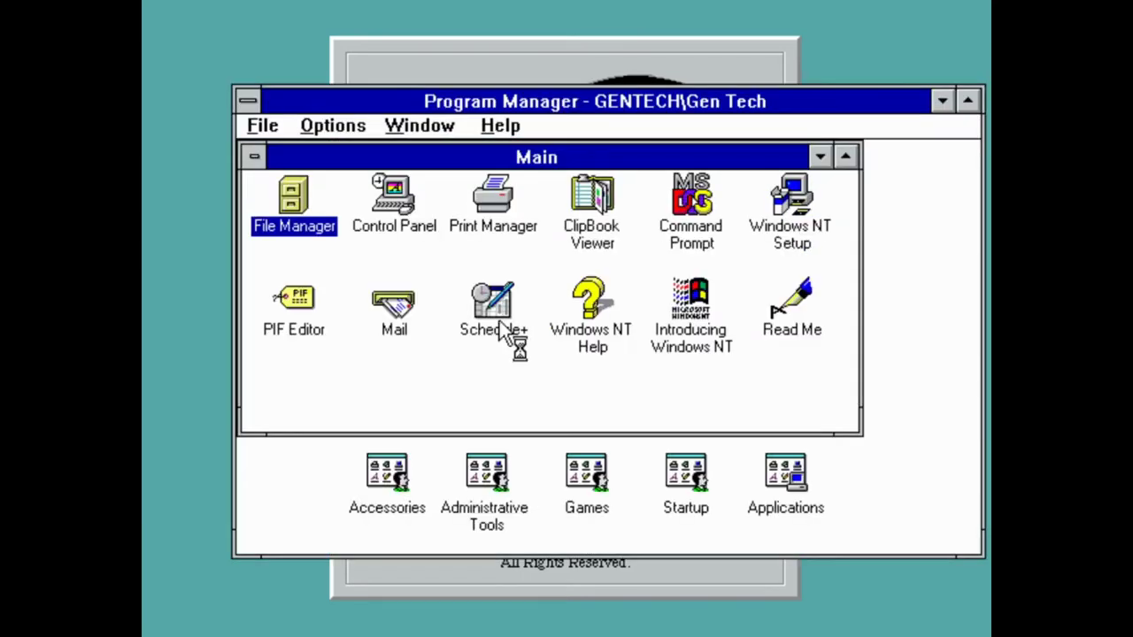
left_click(684, 153)
left_click_drag(684, 152, 724, 172)
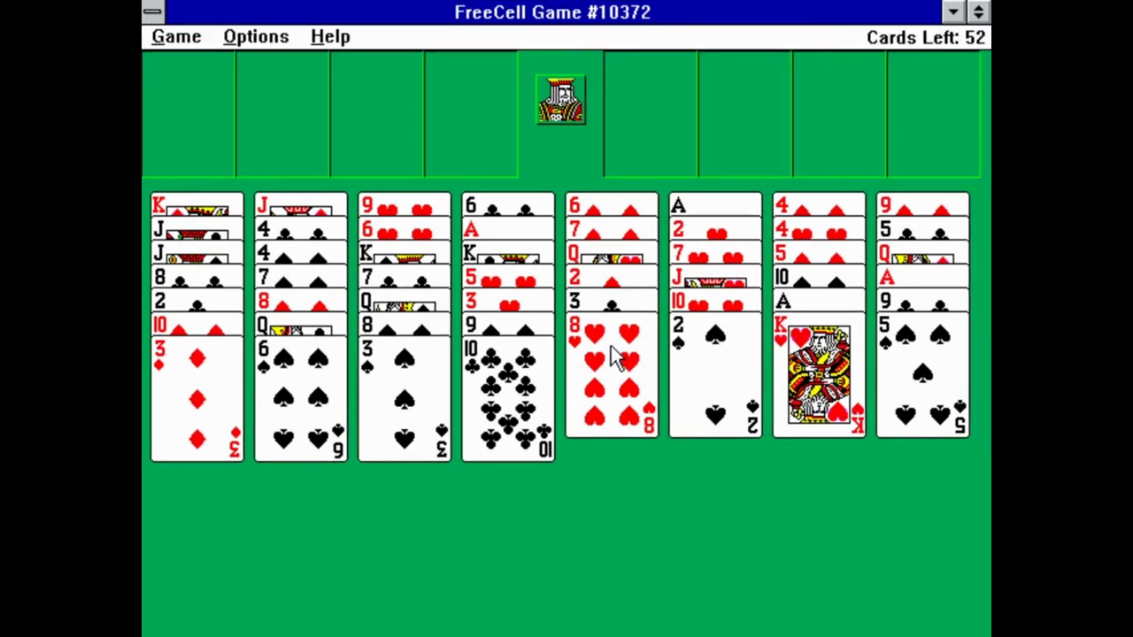
Try moving the 10 of clubs, 8 of hearts and 2 of spades, dismiss each rejection, then select the King of hearts
left_click(539, 363)
left_click(447, 441)
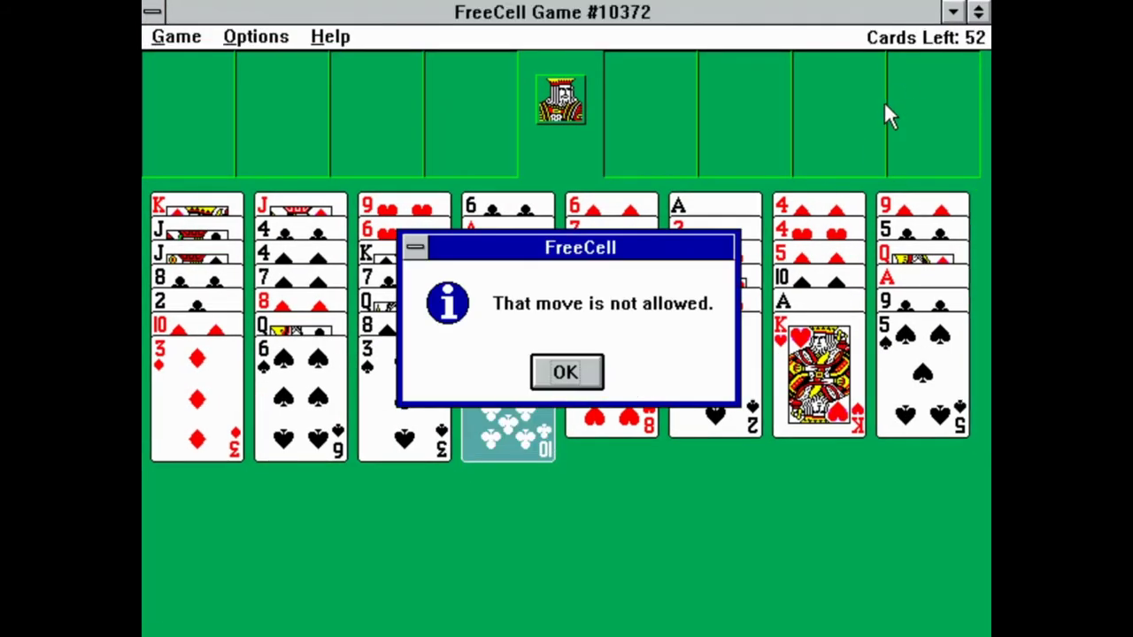
left_click(591, 372)
left_click(644, 354)
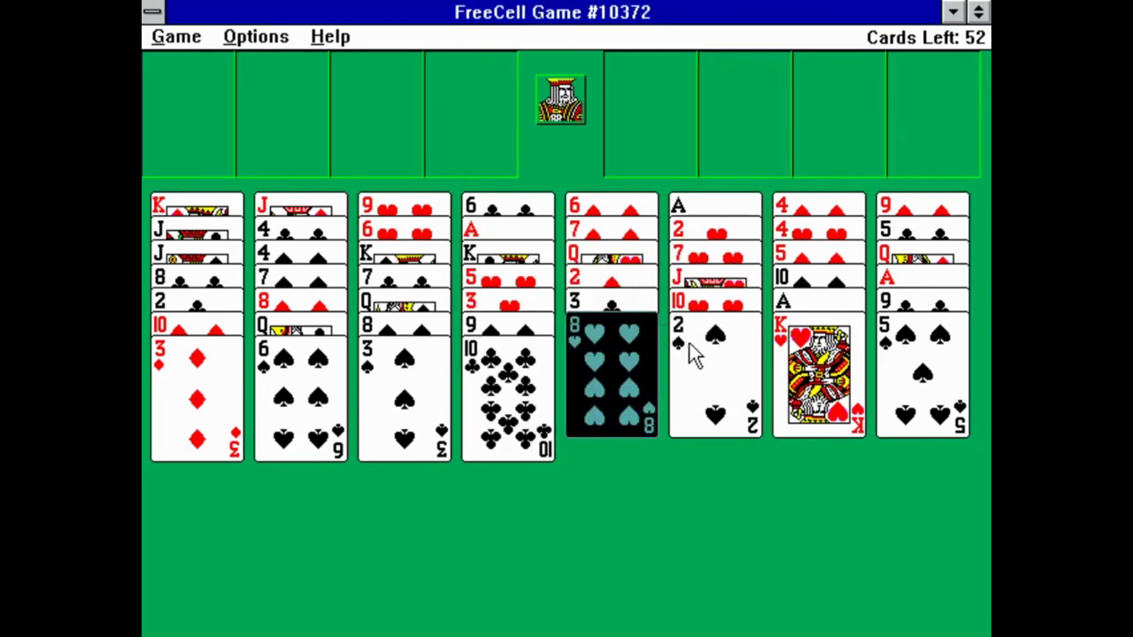
left_click(660, 82)
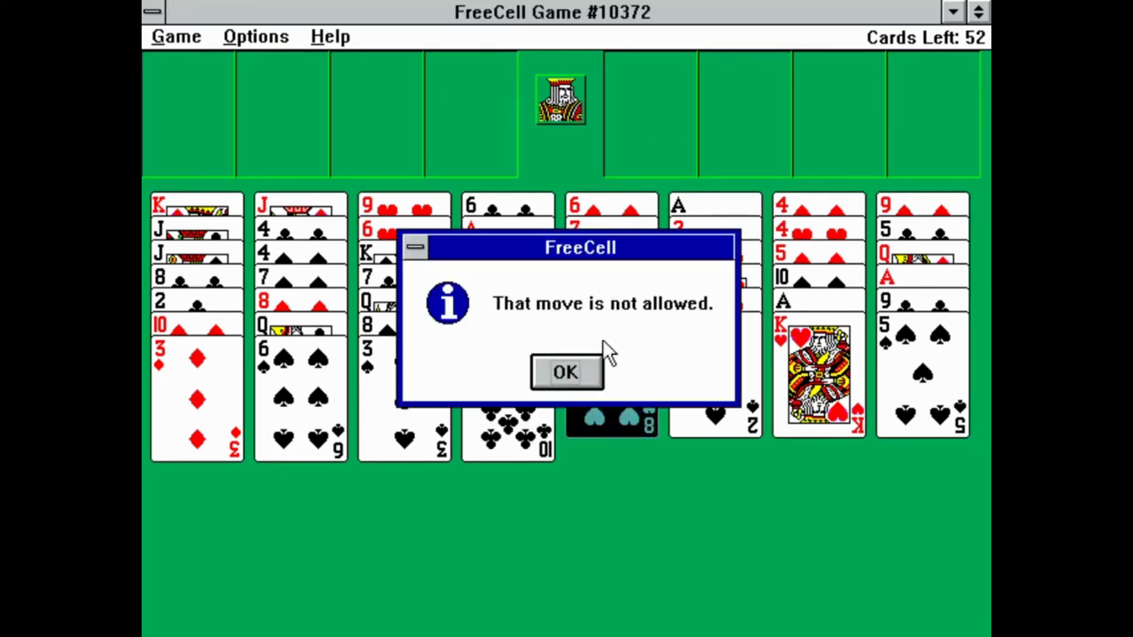
left_click(589, 372)
left_click(708, 359)
left_click(747, 83)
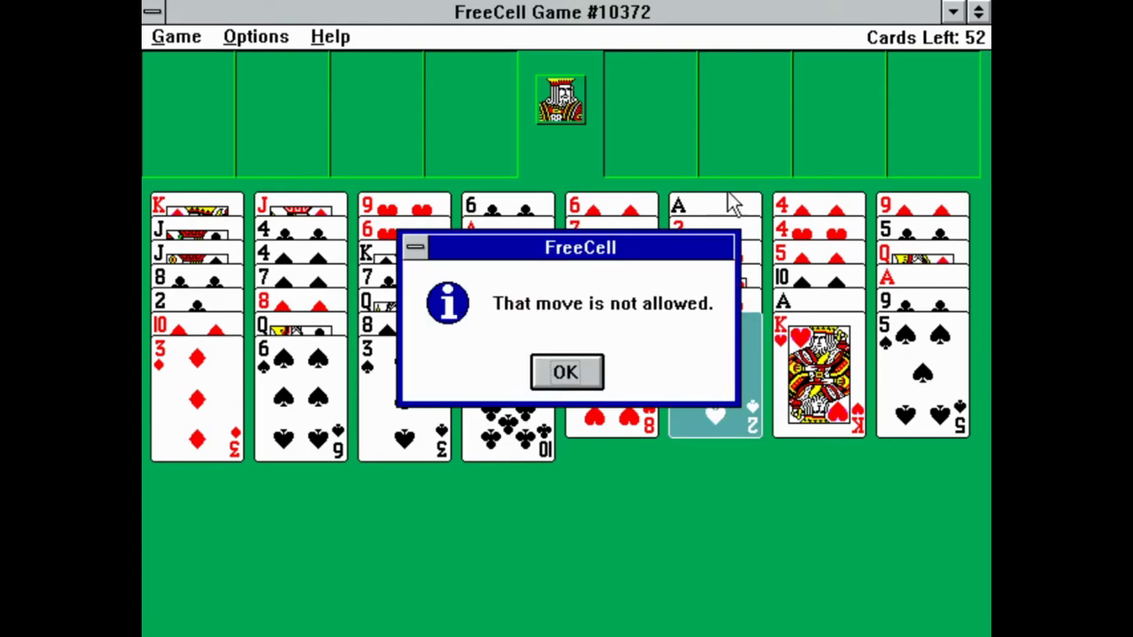
left_click(566, 372)
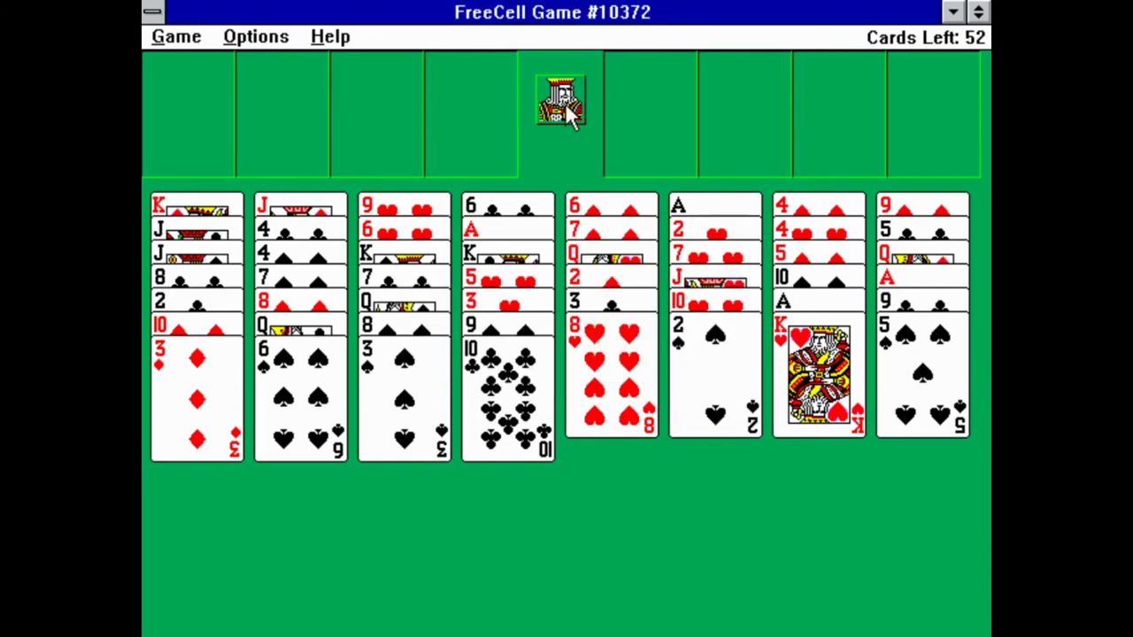
left_click(832, 345)
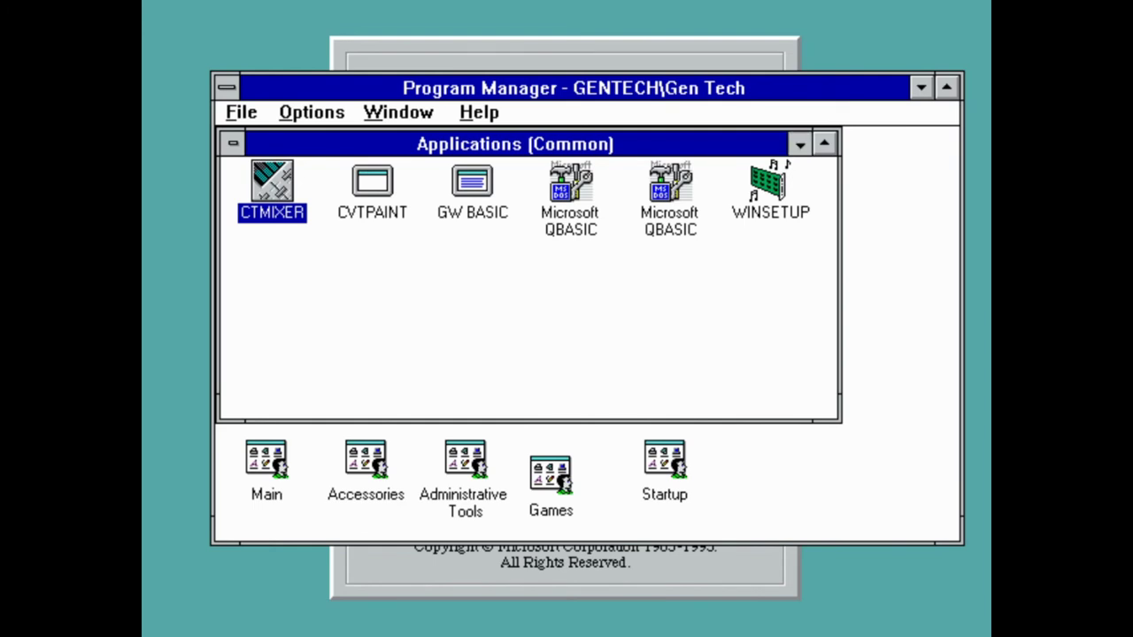
Minimize the Applications (Common) group, open Administrative Tools, and start User Manager
key("ctrl+F4")
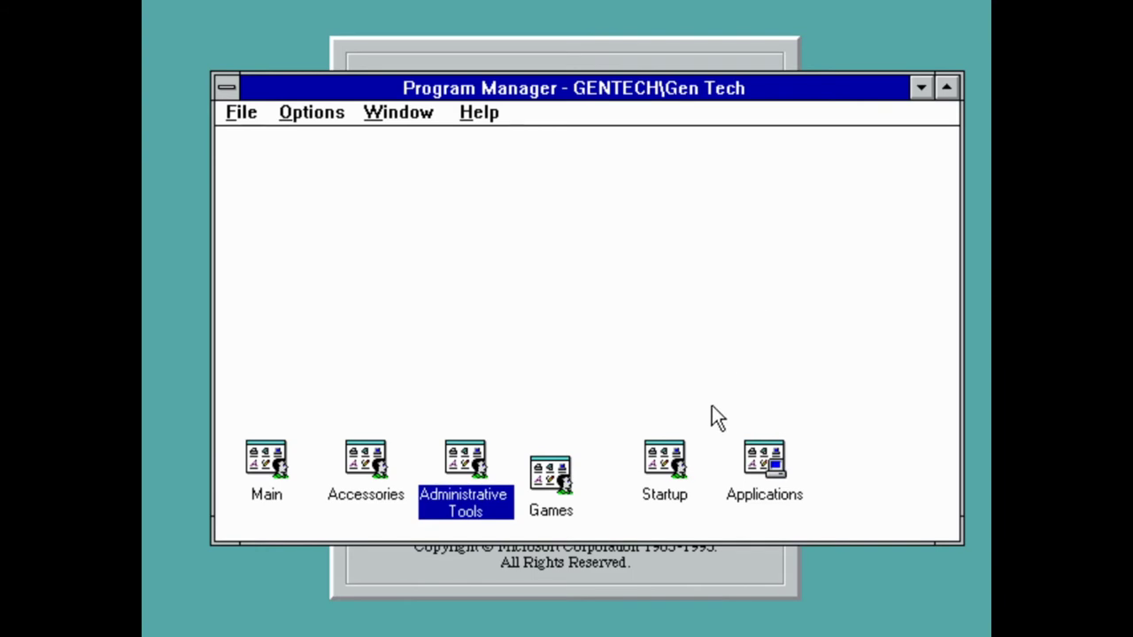
double_click(470, 462)
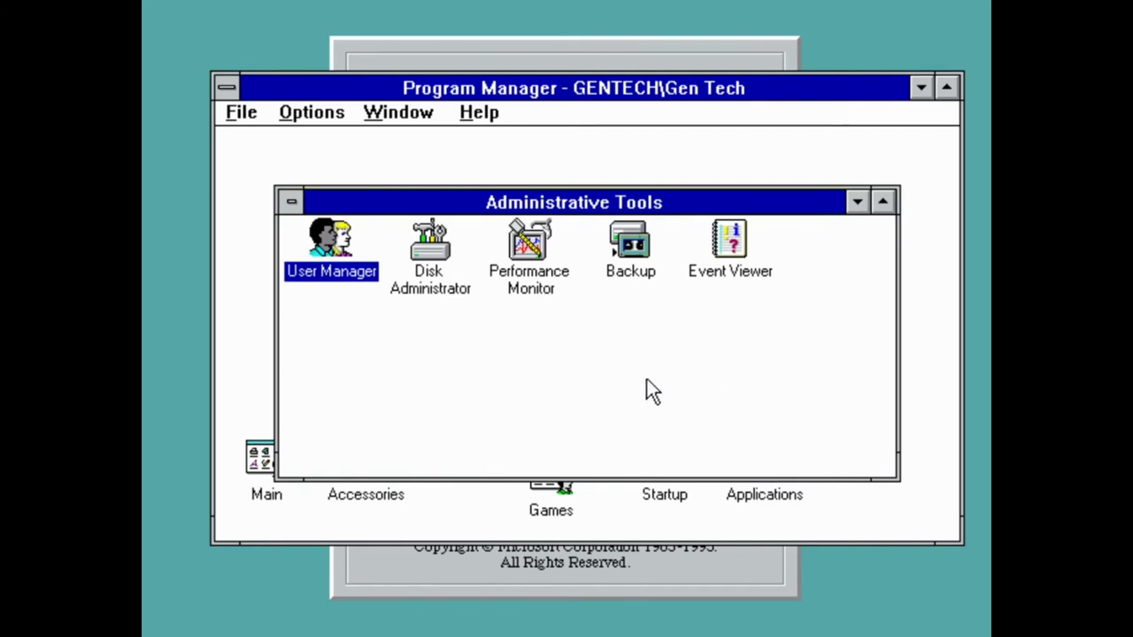
double_click(343, 251)
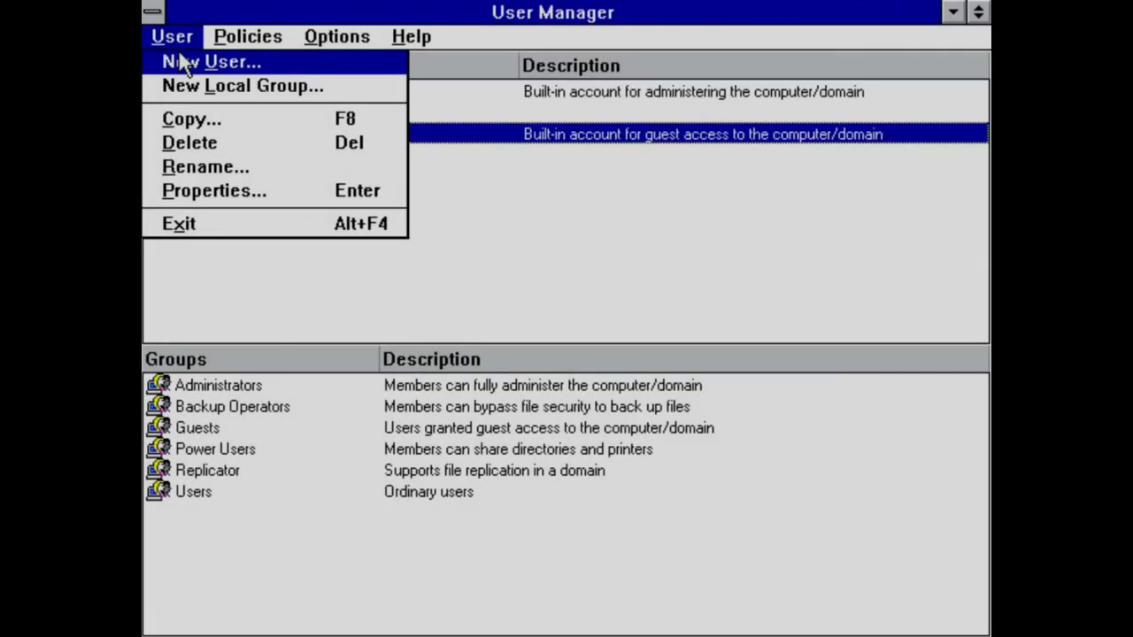
Create a new user with username 'test' and full name 'test'
left_click(182, 58)
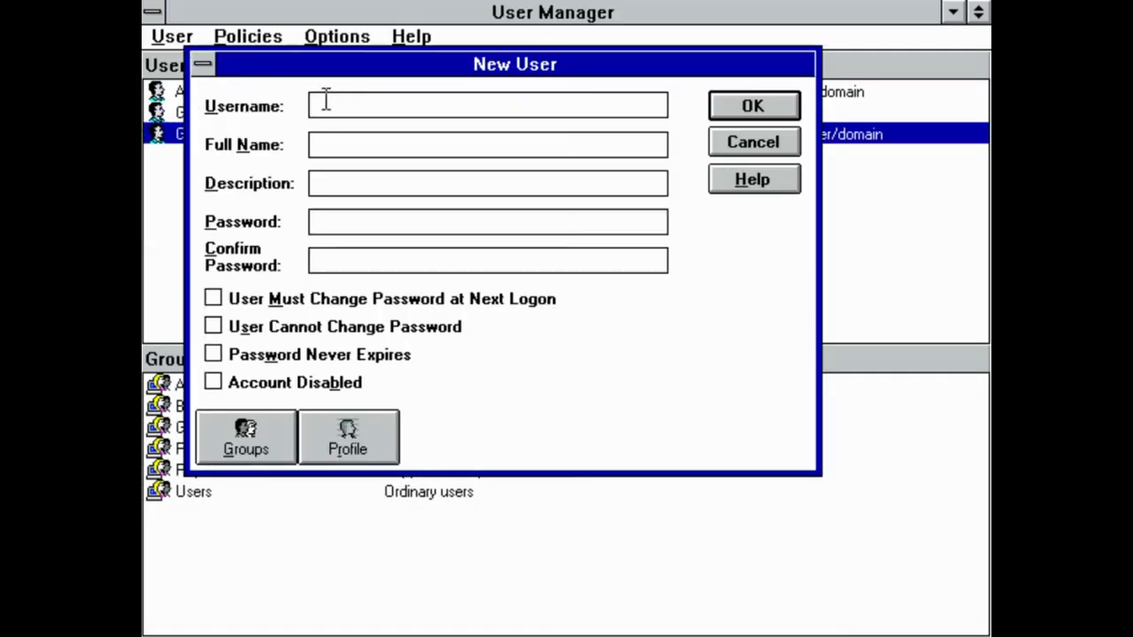
left_click_drag(381, 61, 412, 80)
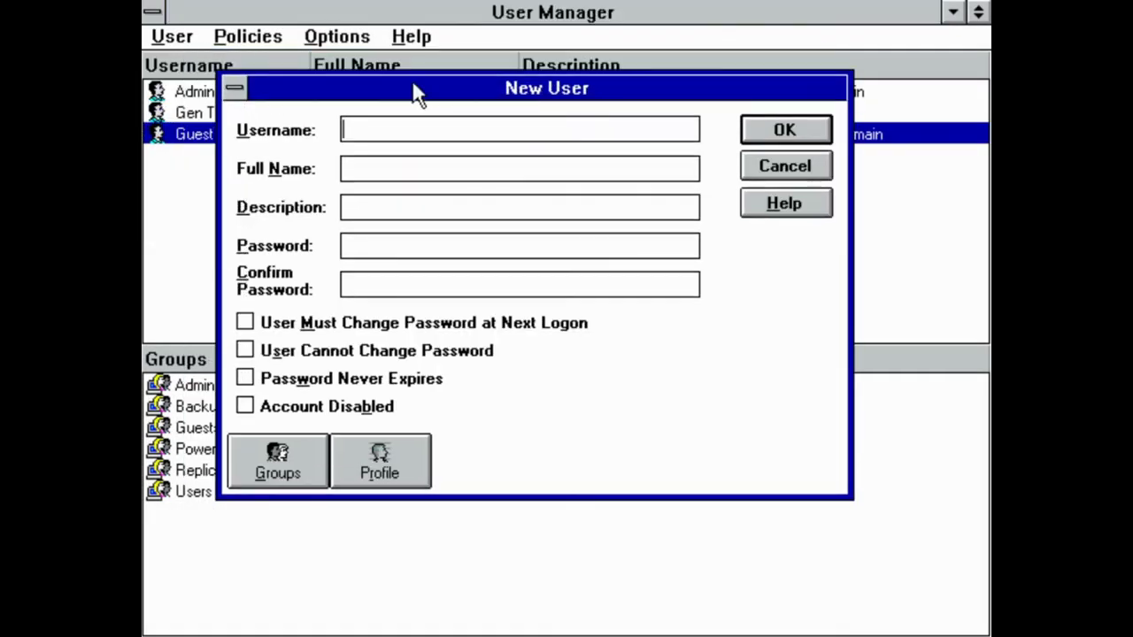
left_click(414, 118)
type("test")
left_click(402, 170)
type("test")
left_click(823, 130)
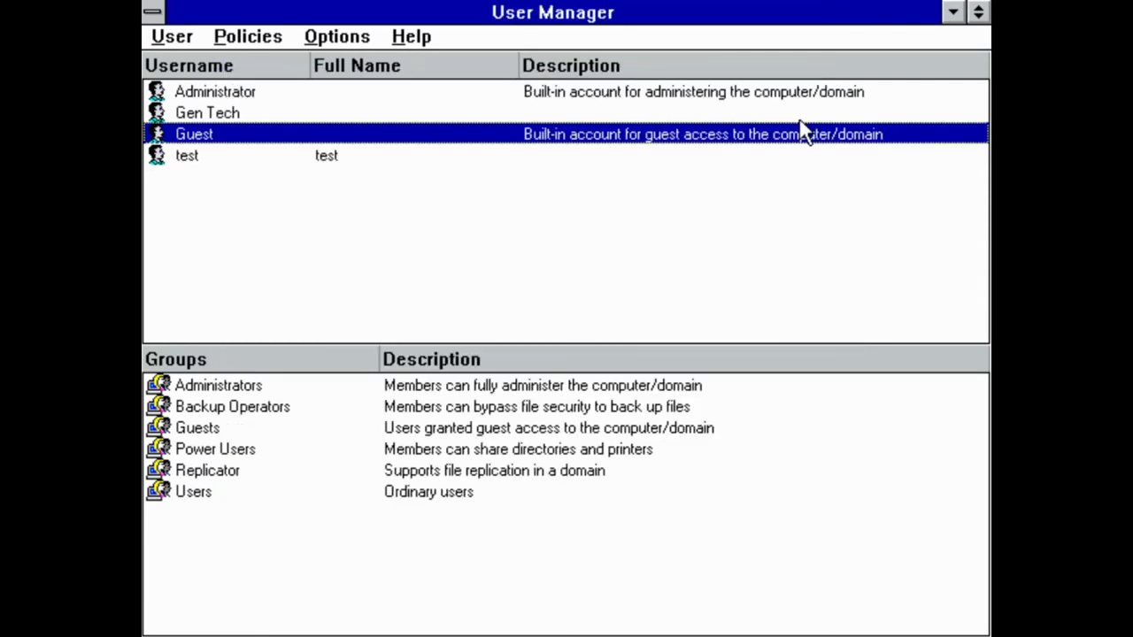
Open the test account's User Properties and confirm them unchanged
left_click(232, 160)
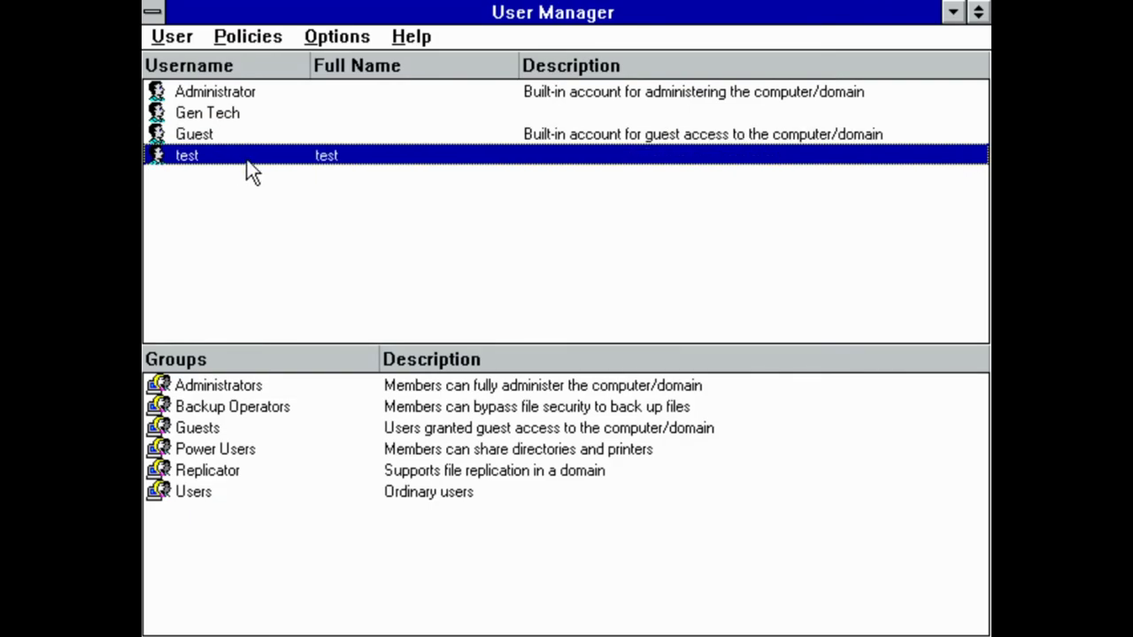
double_click(247, 154)
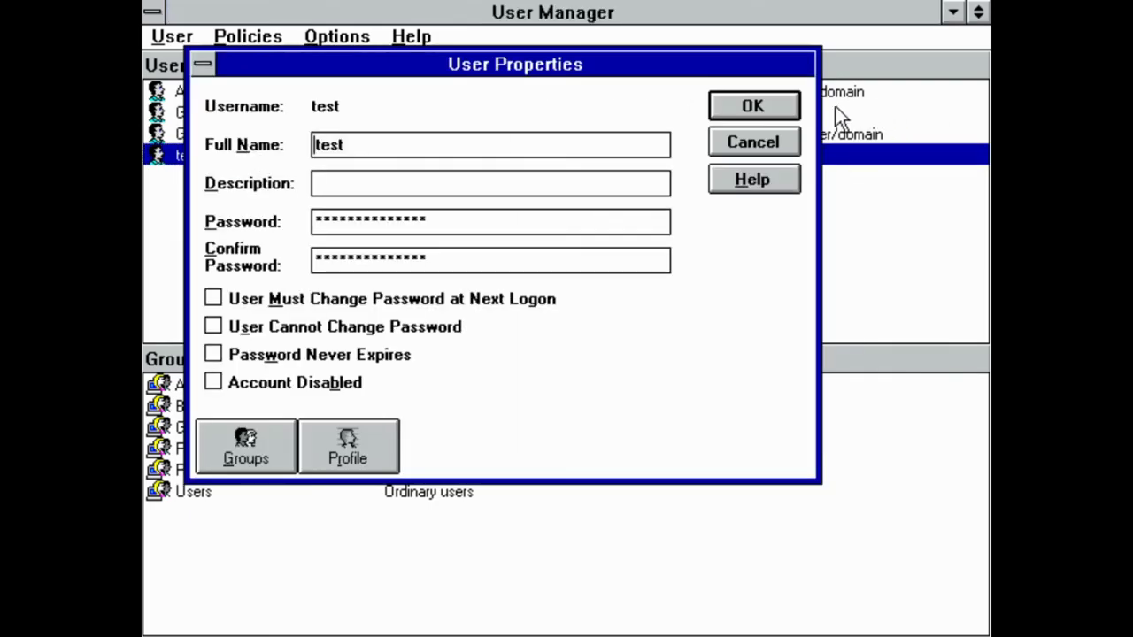
left_click(788, 107)
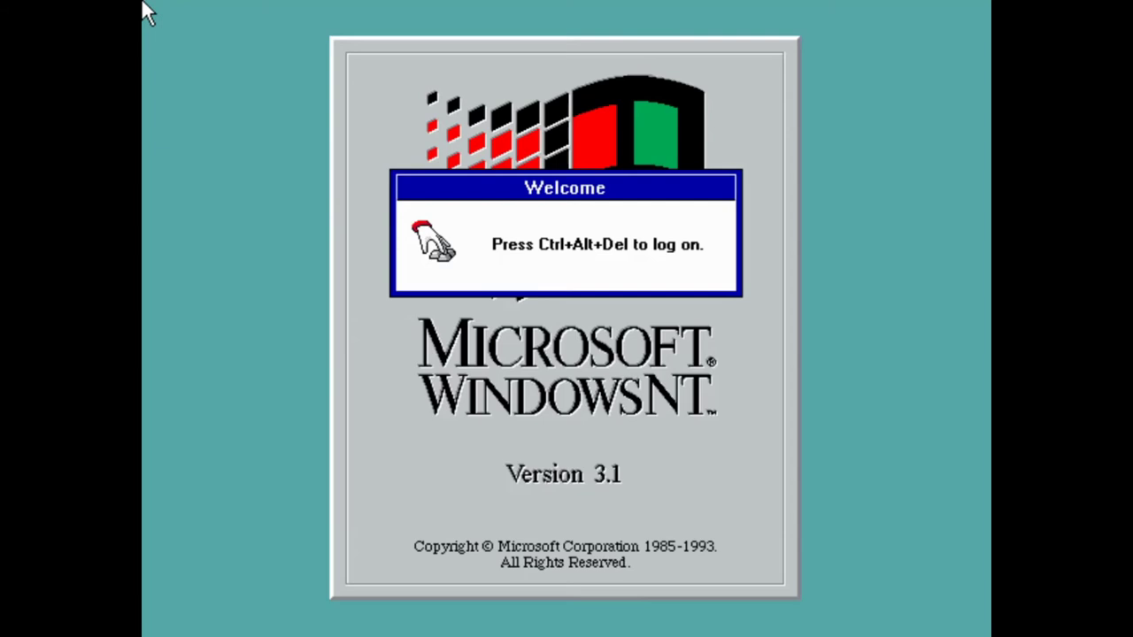
Log on to GENTECH as user 'test' and minimize the Main group
key("ctrl+alt+Delete")
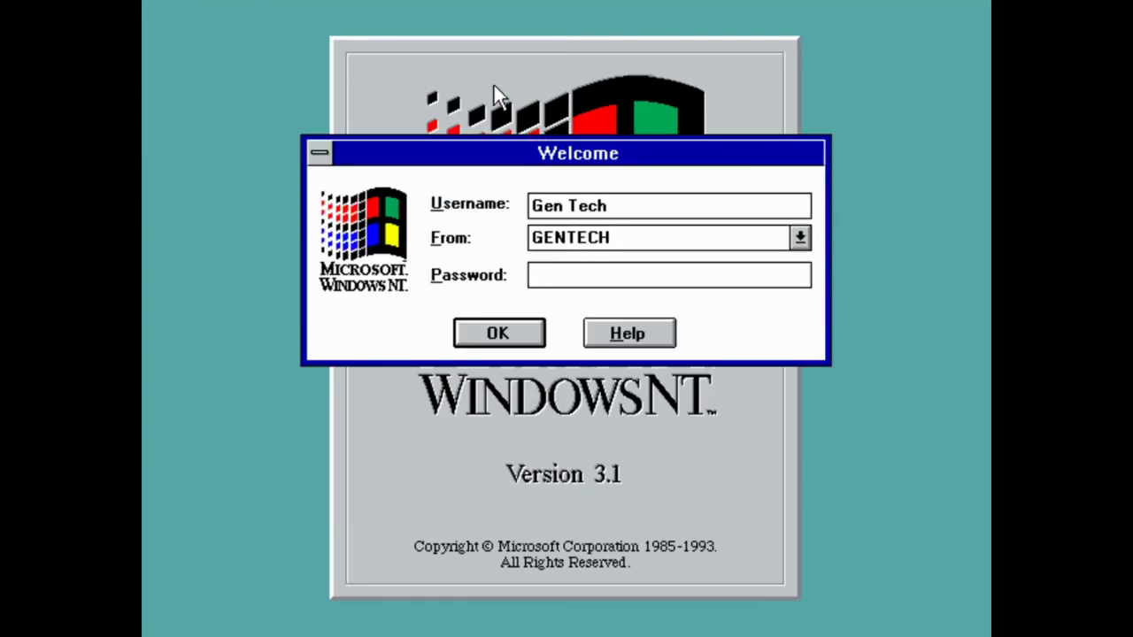
left_click(800, 237)
left_click(801, 241)
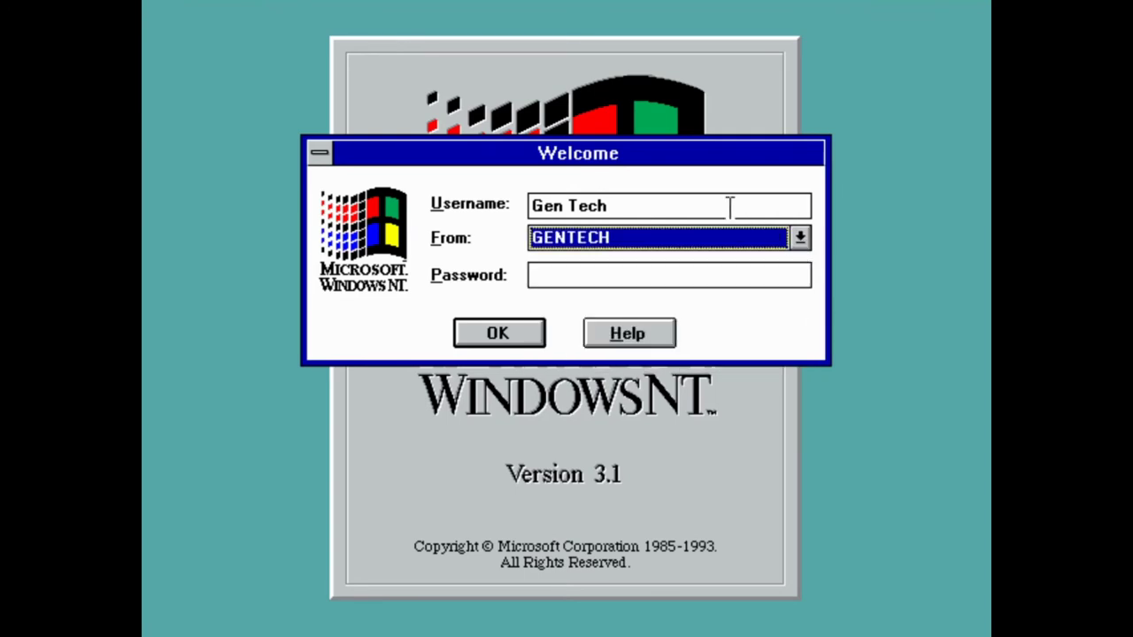
key("shift+Tab")
type("tets")
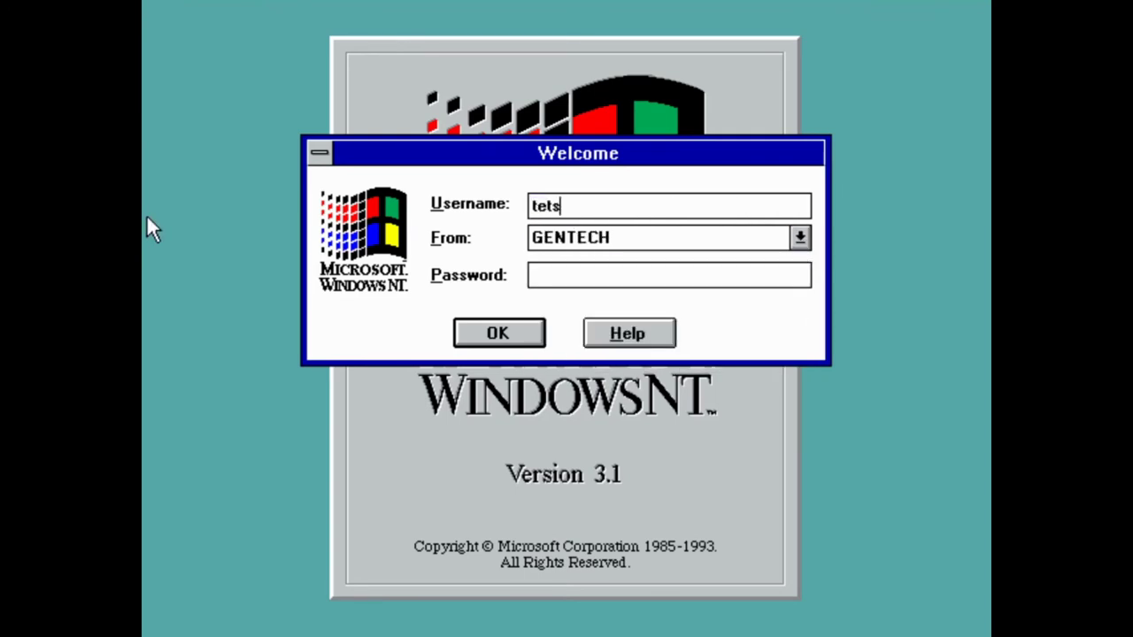
key("BackSpace")
key("BackSpace")
type("st")
left_click(498, 333)
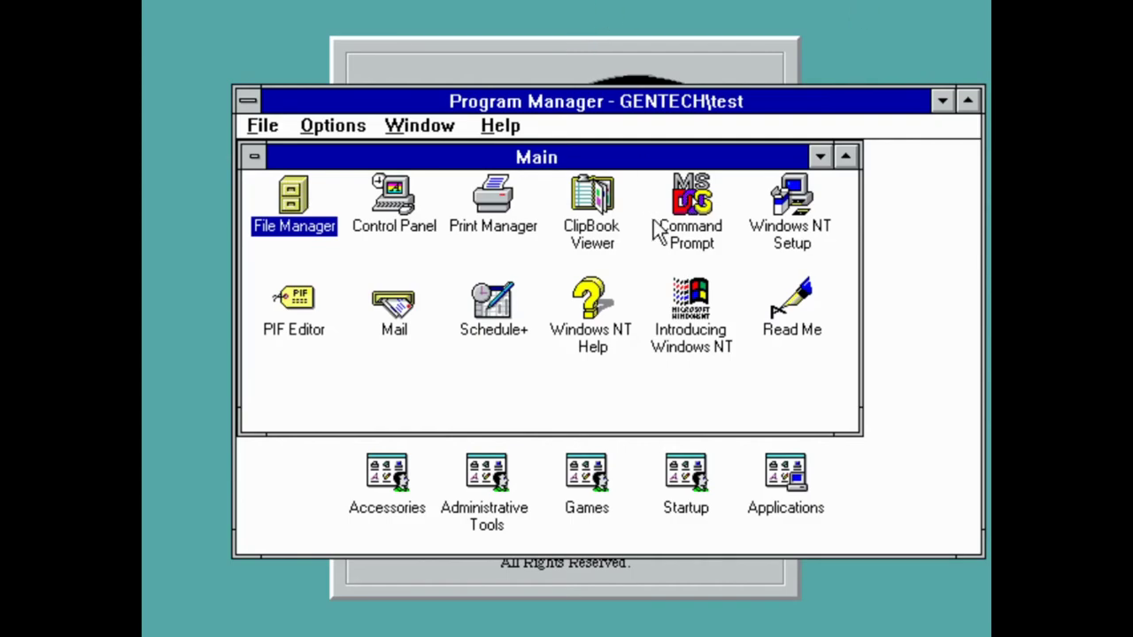
left_click(820, 156)
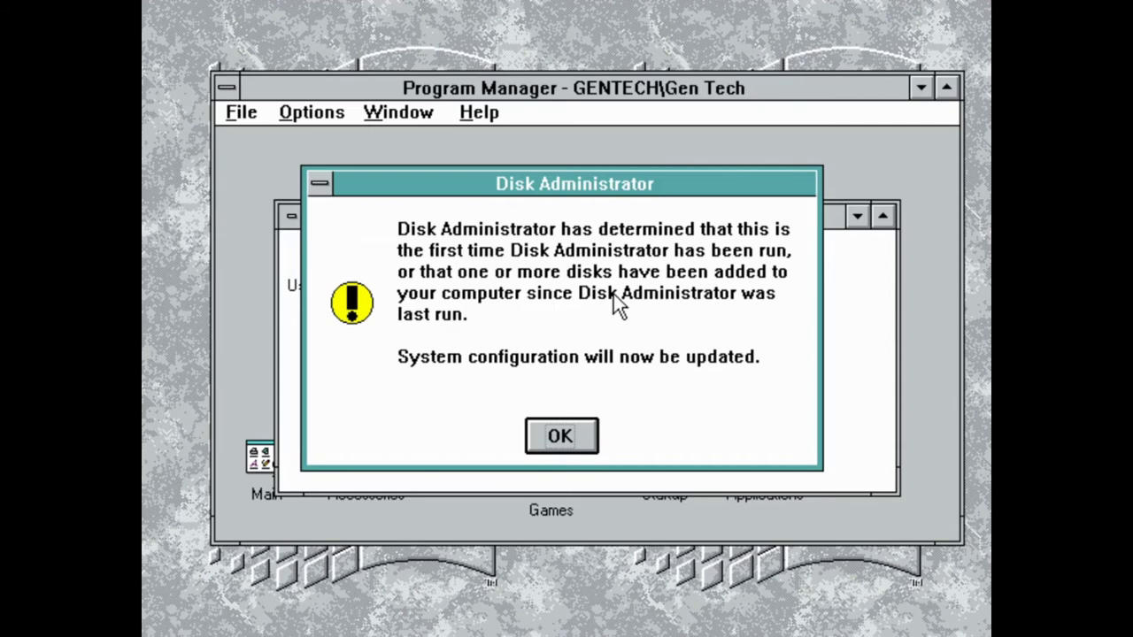
Dismiss the first-run notice, reposition the window, and browse the Partition options for D: without changes
left_click(560, 434)
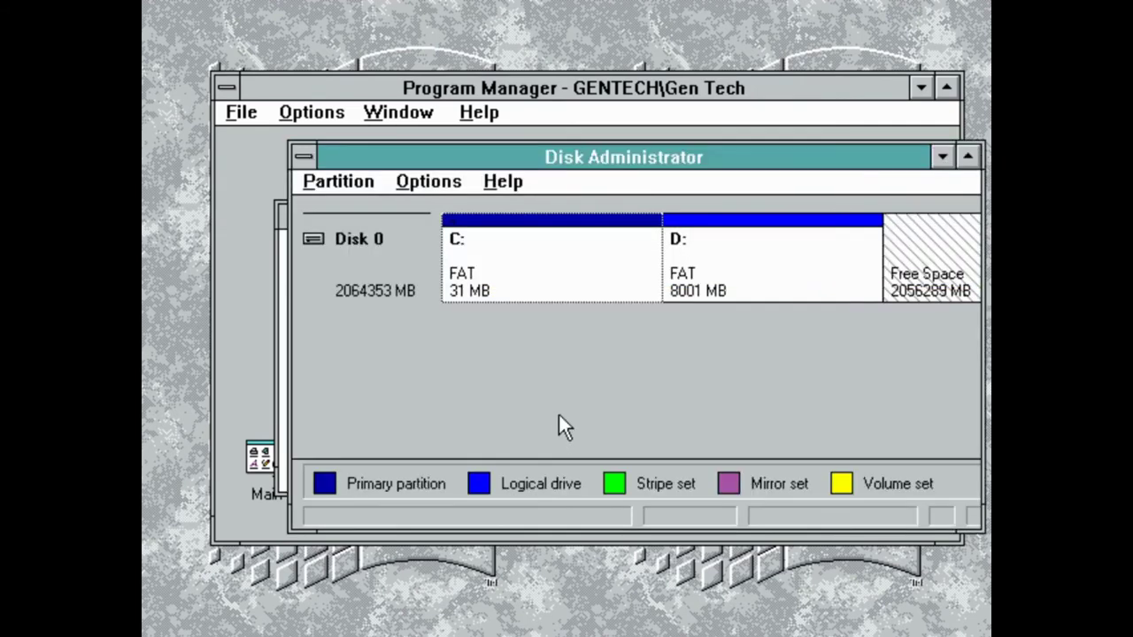
left_click_drag(565, 164, 491, 137)
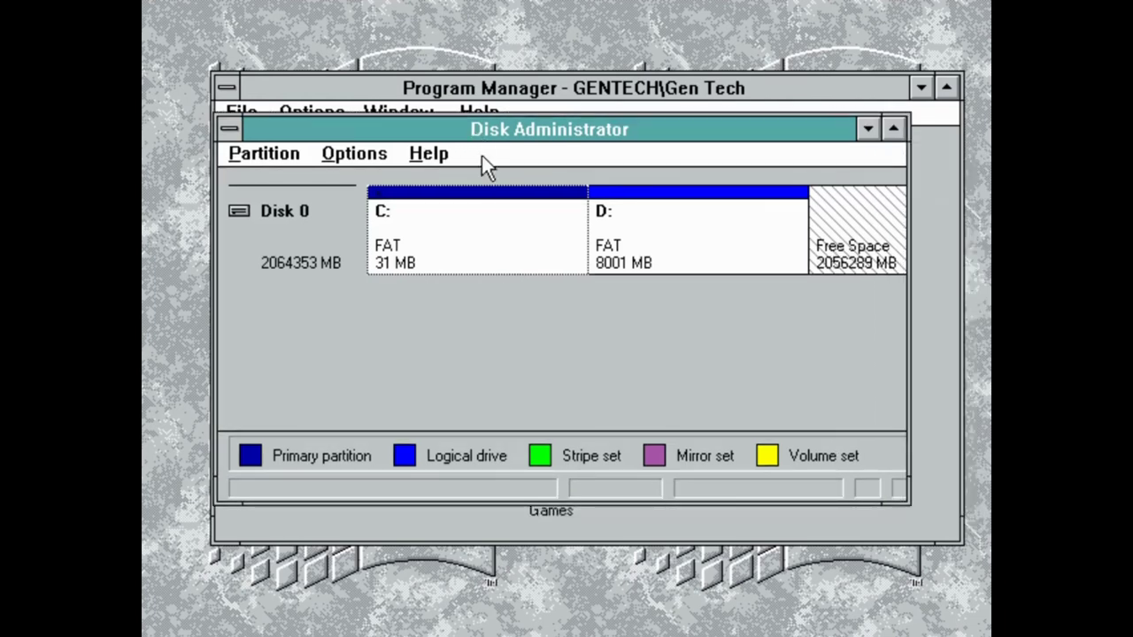
left_click(631, 214)
left_click(264, 153)
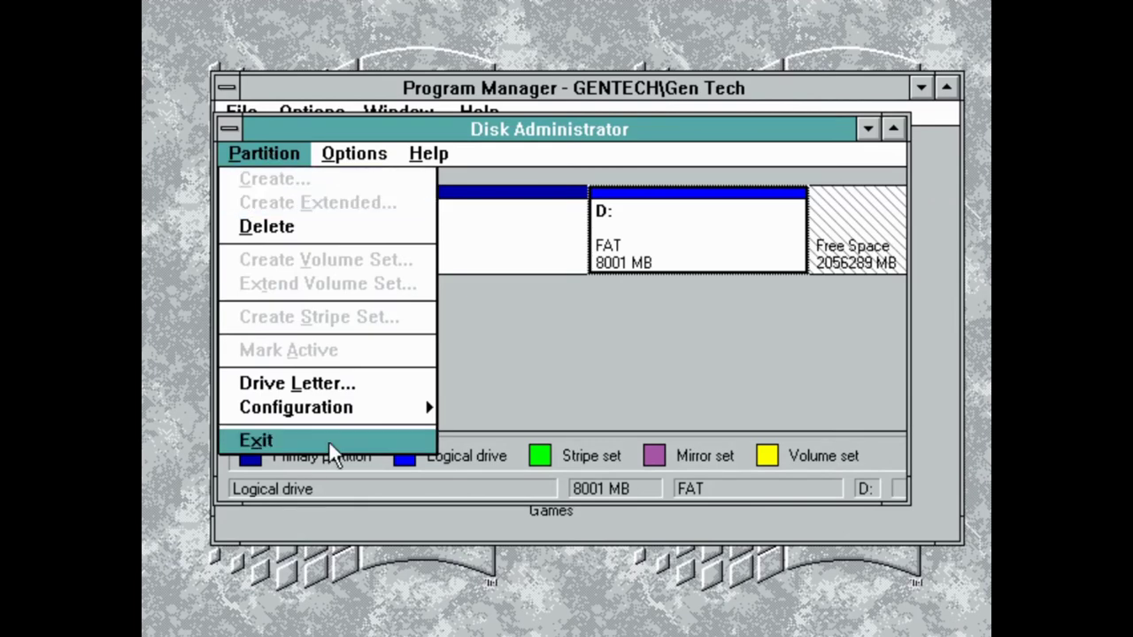
mouse_move(328, 413)
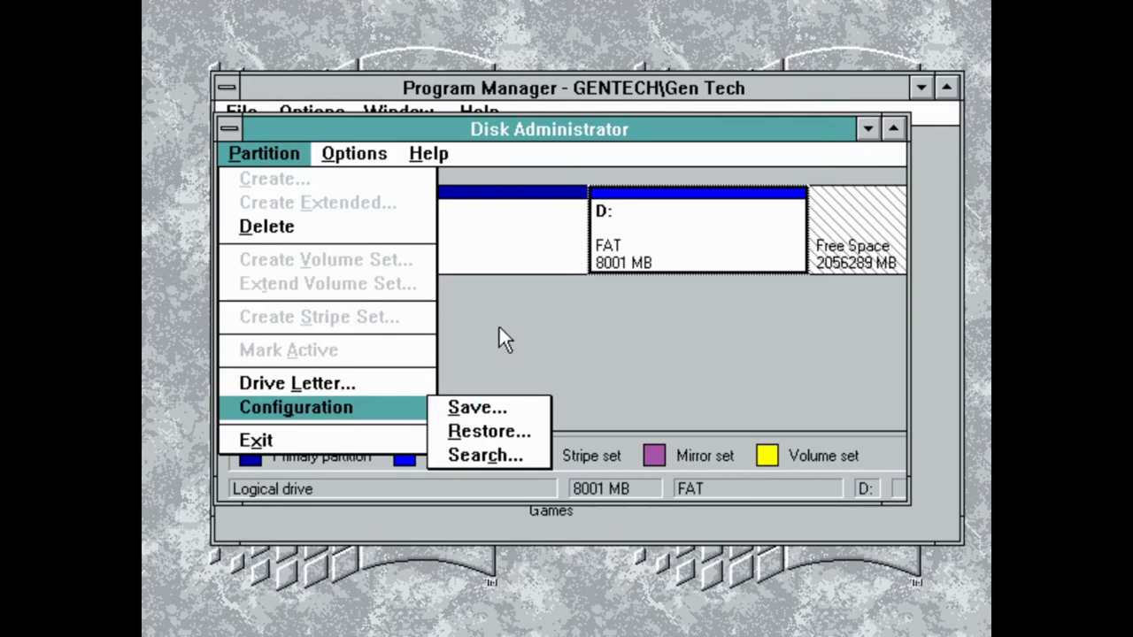
left_click(514, 232)
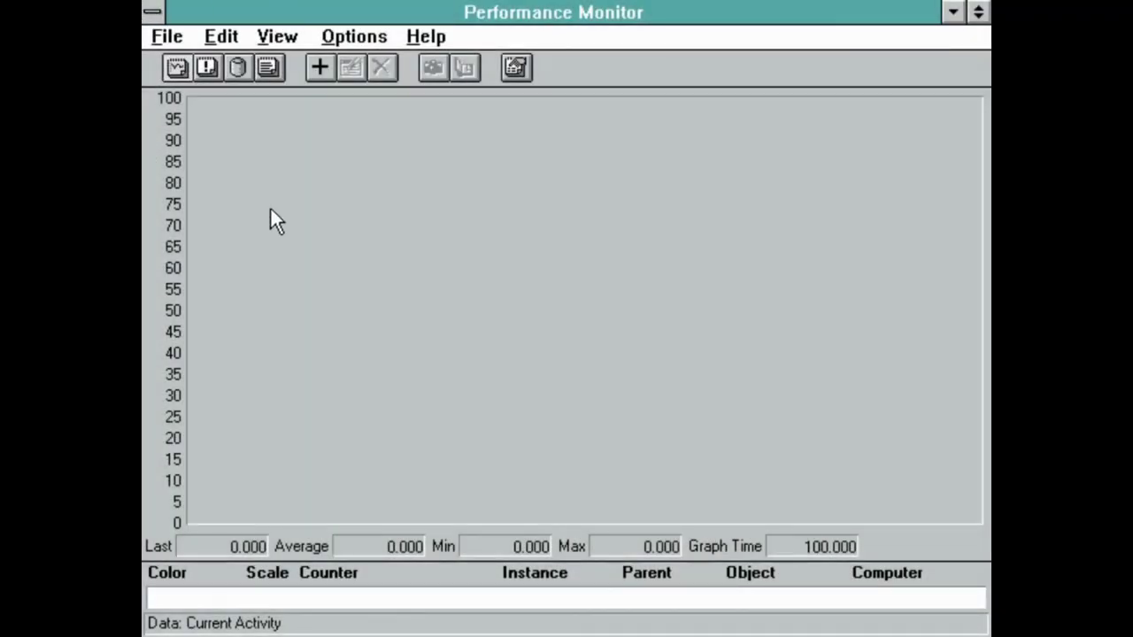
Add the Processor % Processor Time counter for GENTECH to the chart, then close Add to Chart
left_click(168, 45)
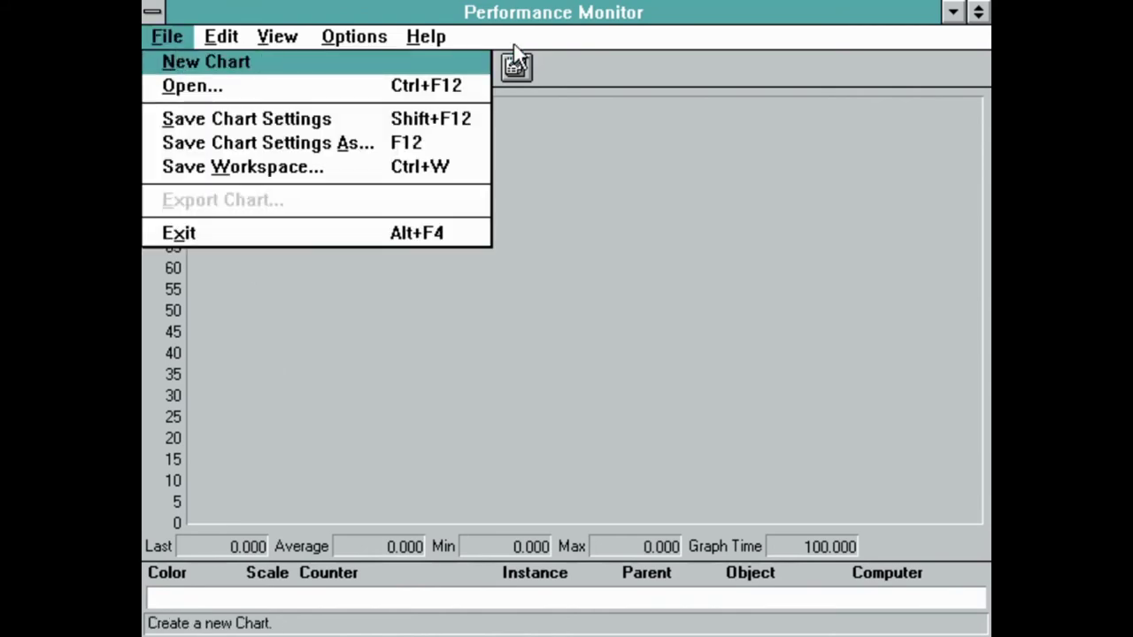
left_click(758, 66)
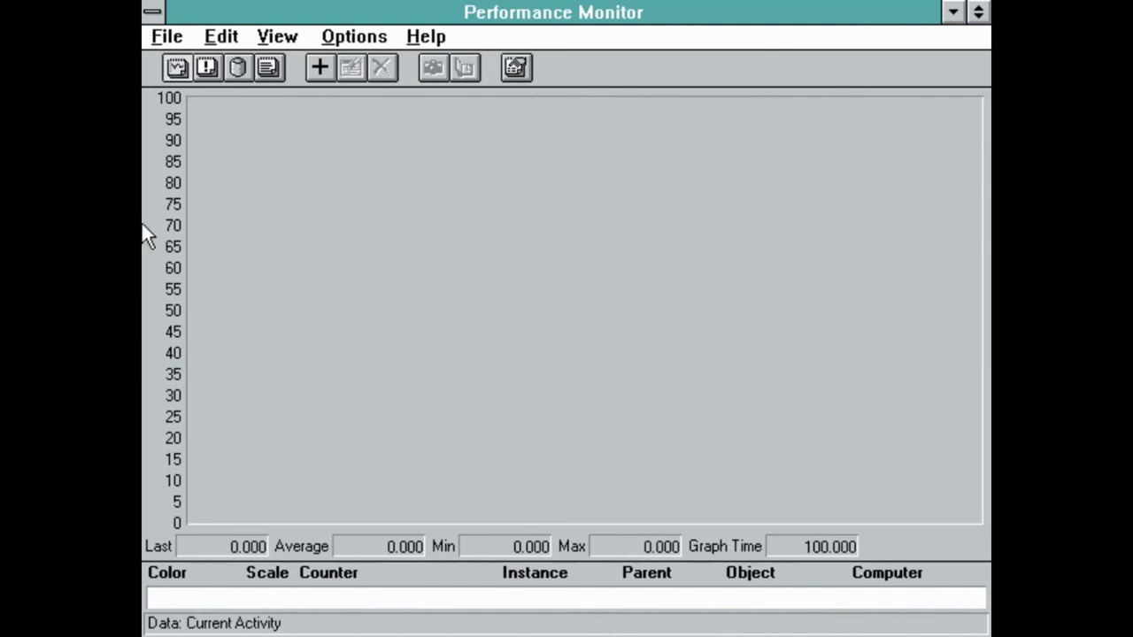
left_click(320, 68)
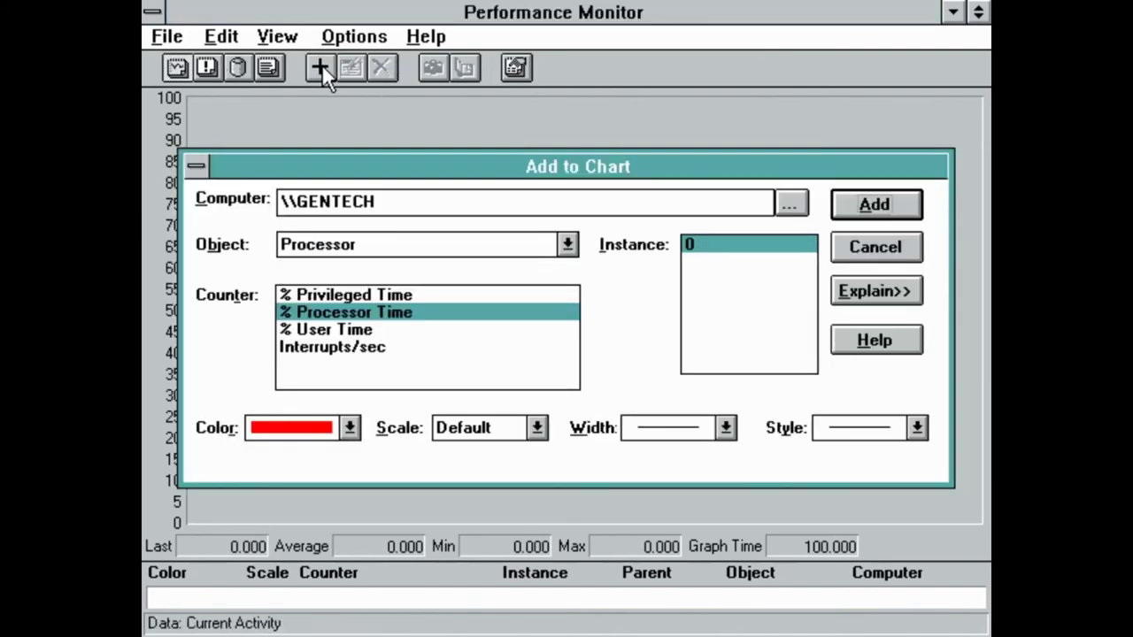
left_click(349, 310)
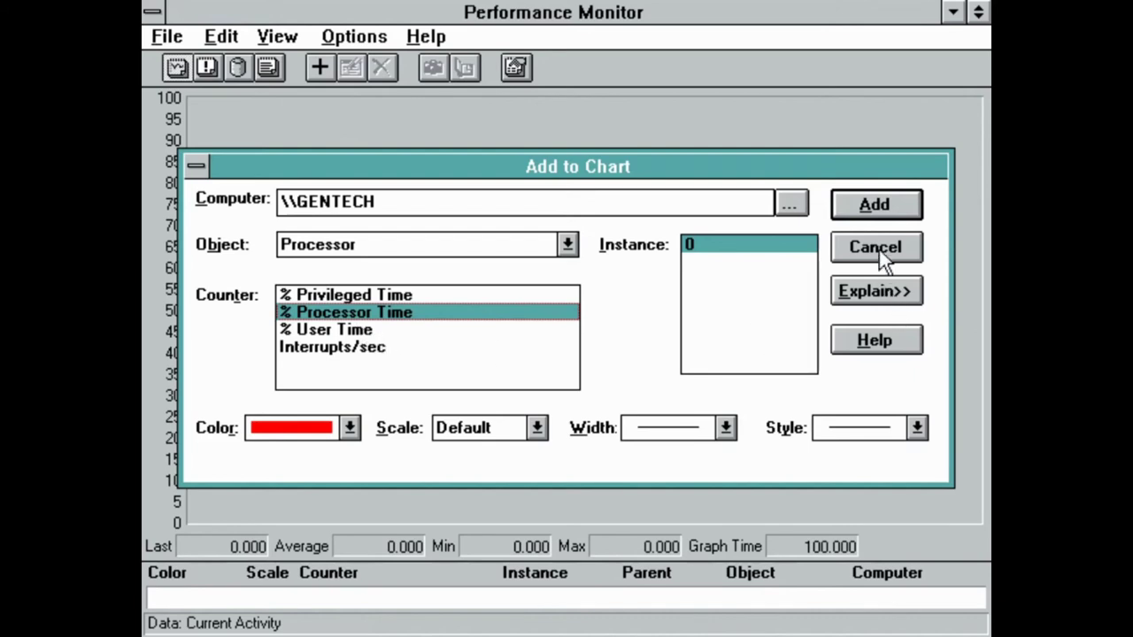
left_click(875, 205)
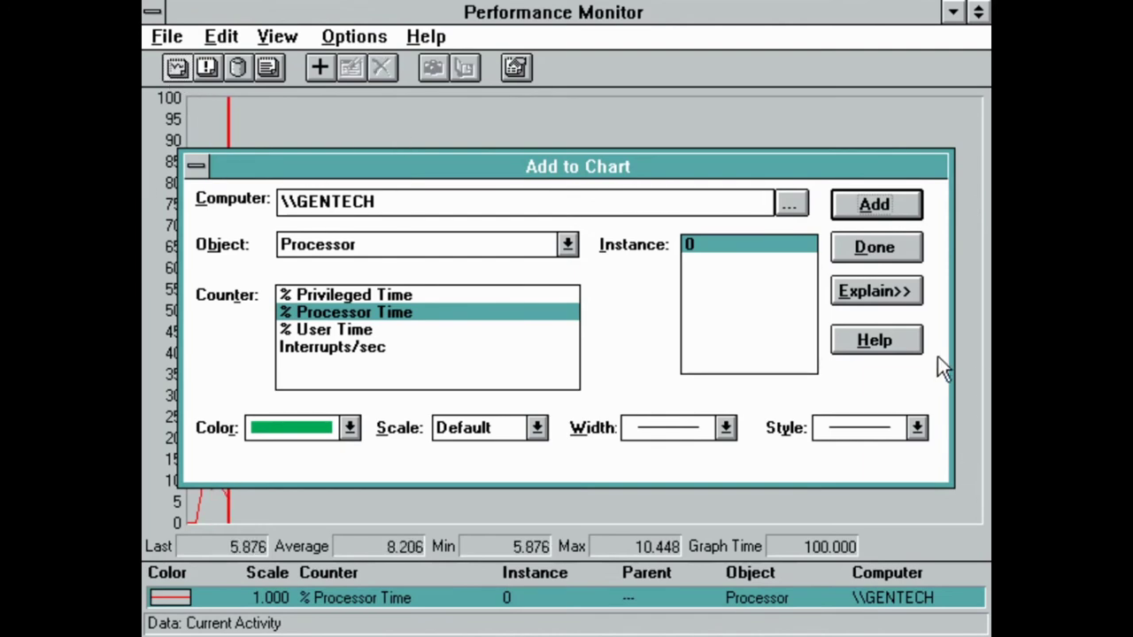
left_click(196, 165)
left_click(213, 213)
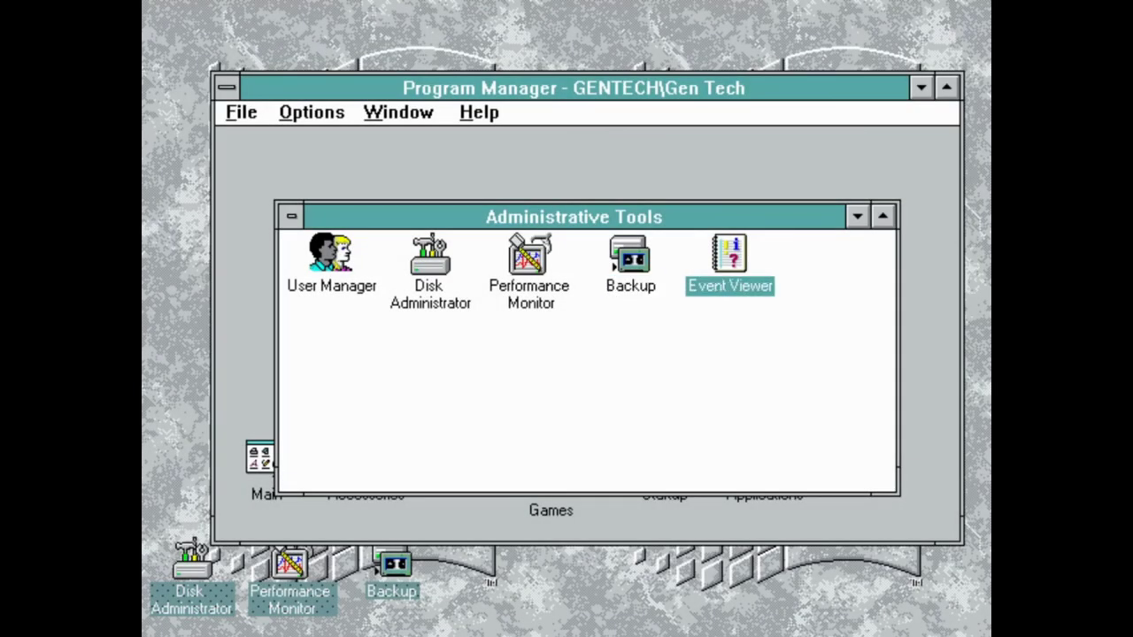
Open Event Viewer's System Log, minimize it, and close it from its icon's control menu
double_click(722, 287)
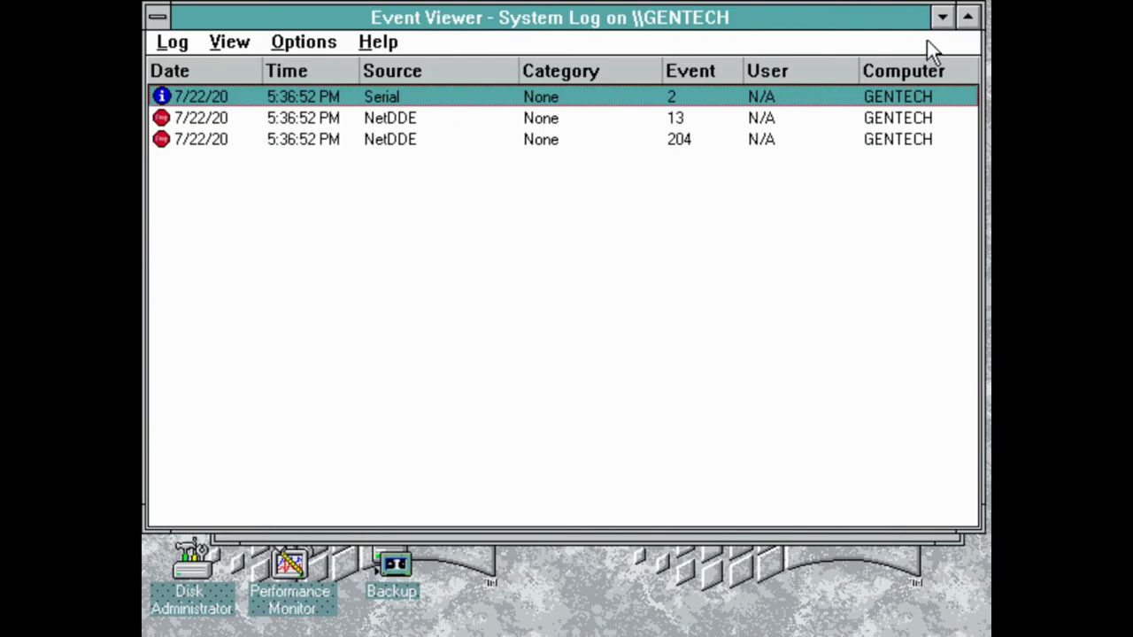
left_click(940, 17)
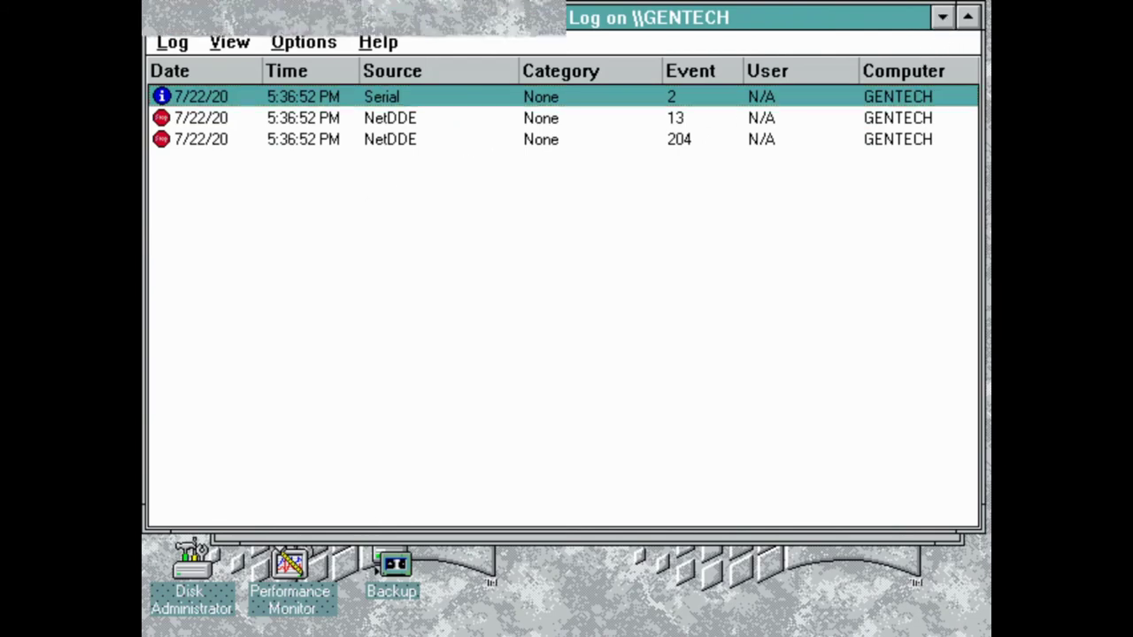
left_click(509, 589)
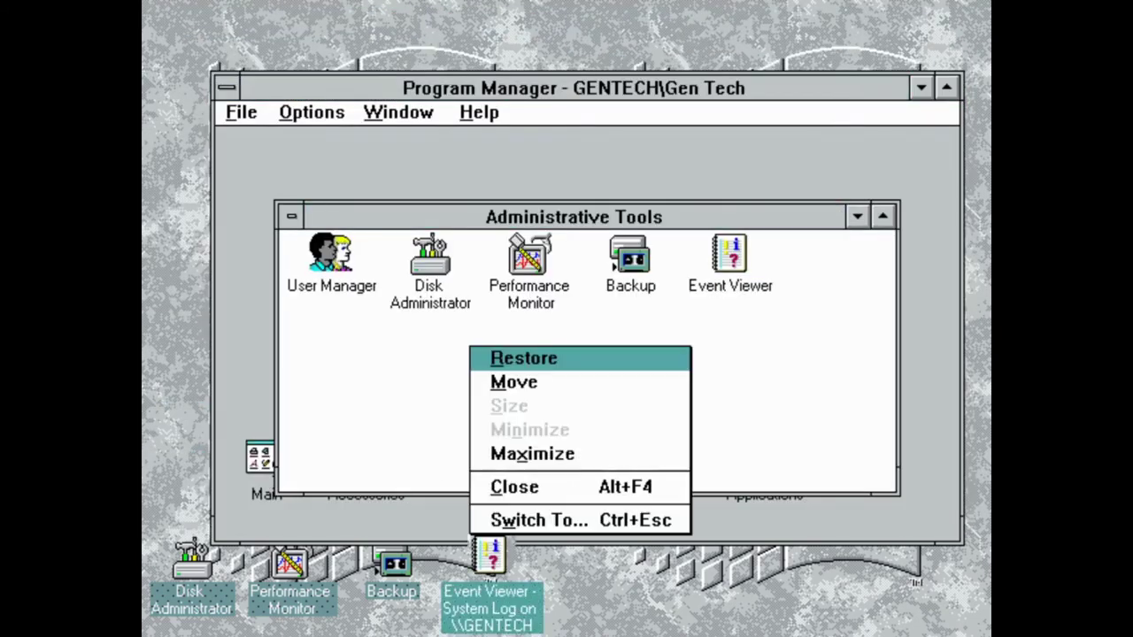
left_click(518, 487)
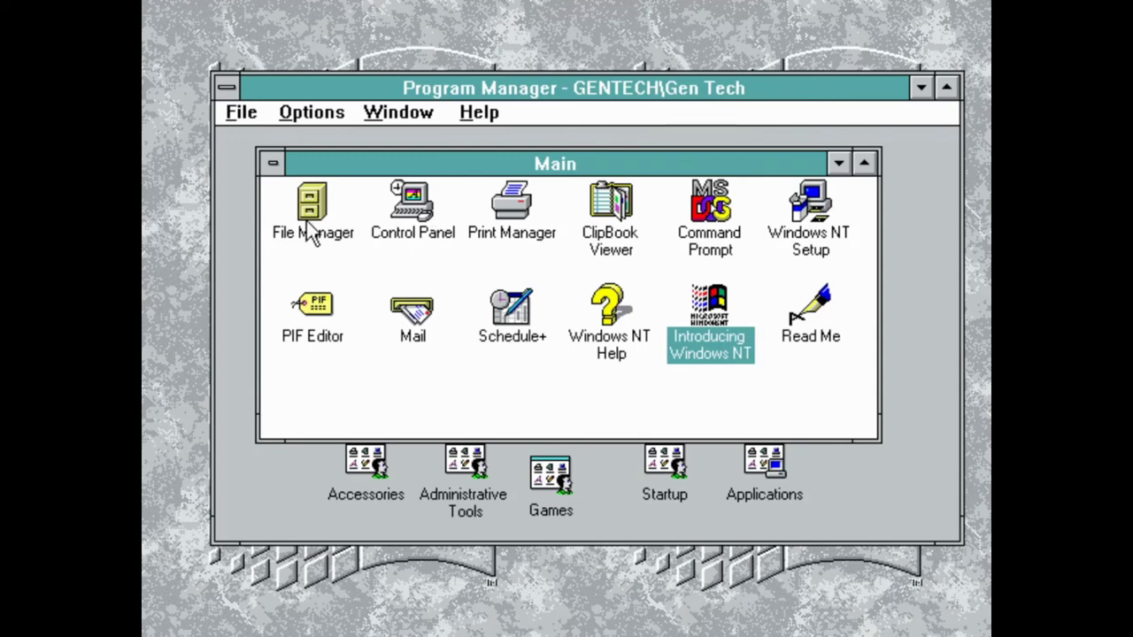
In Control Panel's System settings, keep Windows NT Version 3.1 as the startup operating system
double_click(434, 213)
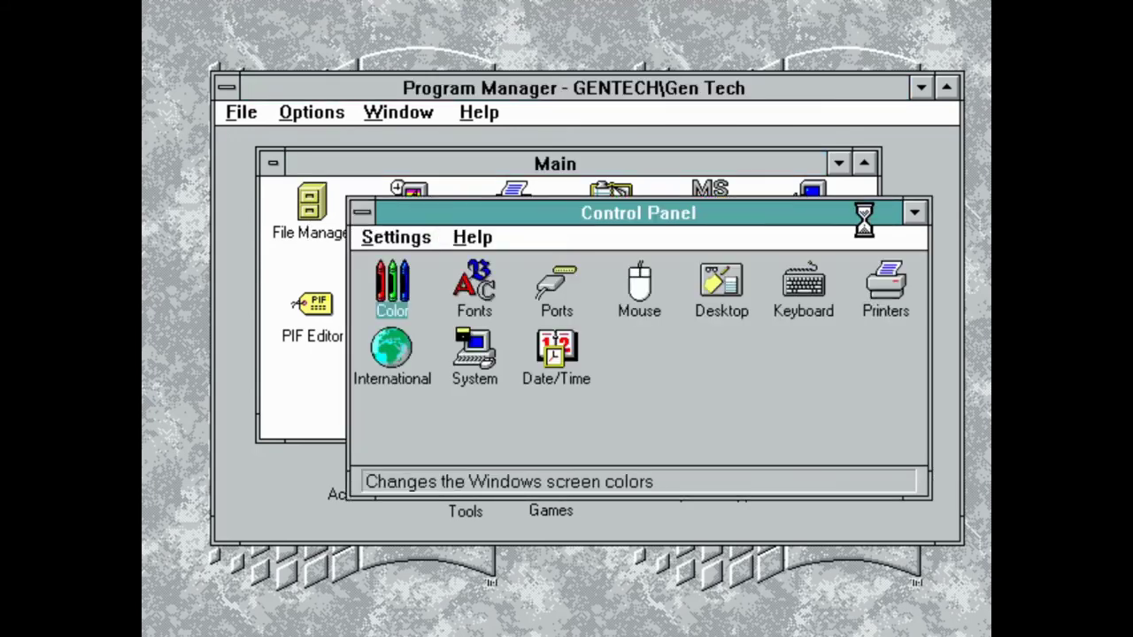
left_click_drag(824, 221, 796, 201)
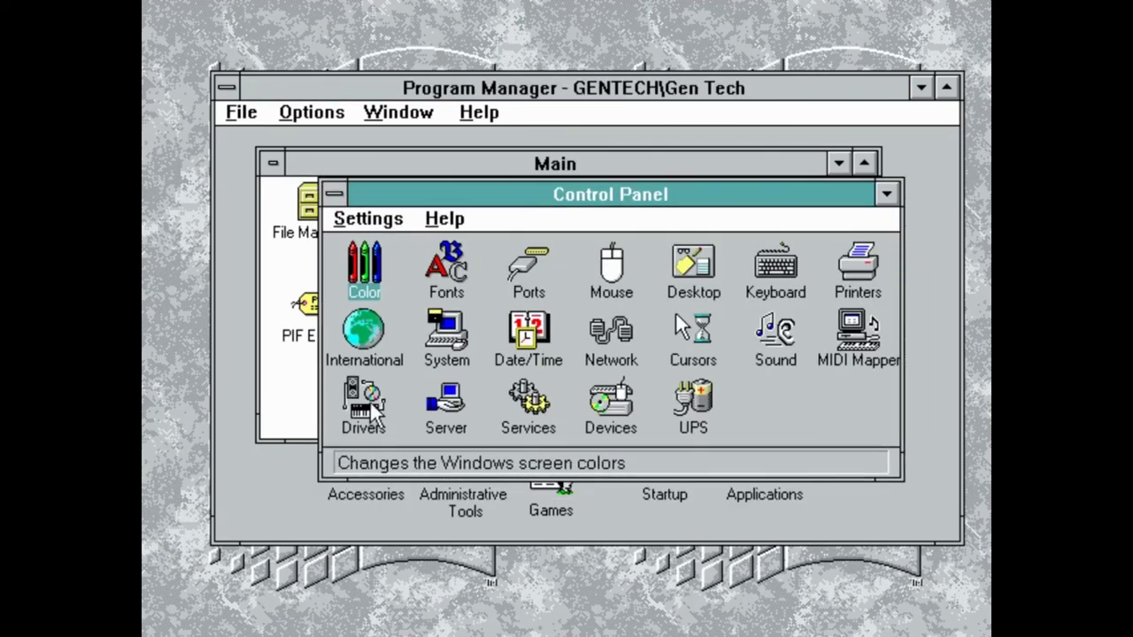
double_click(444, 348)
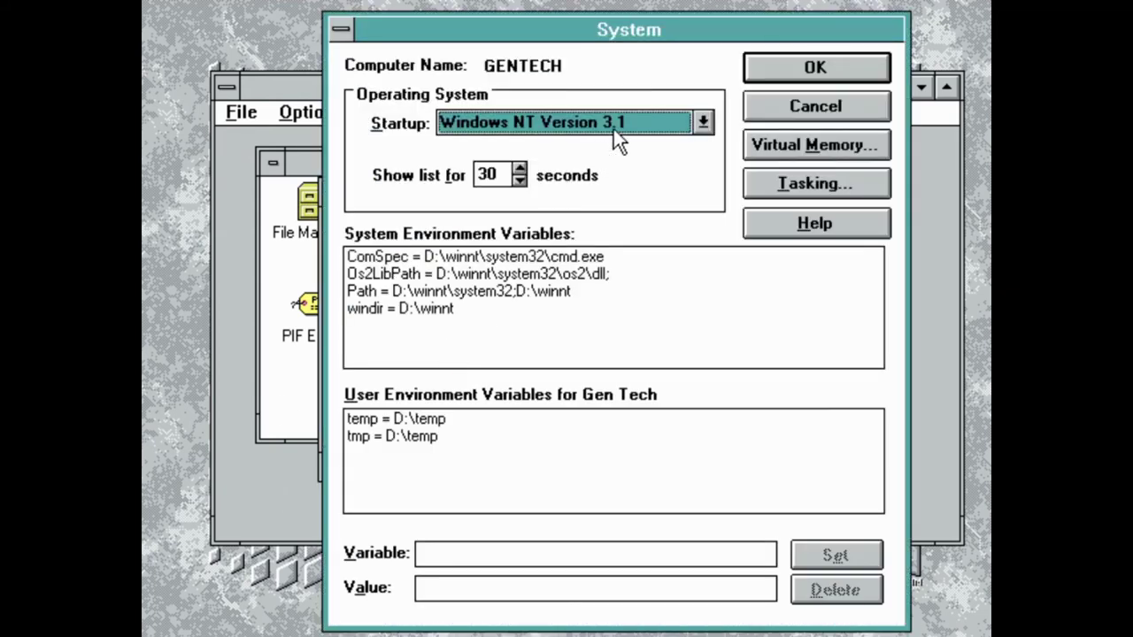
left_click_drag(548, 21, 549, 13)
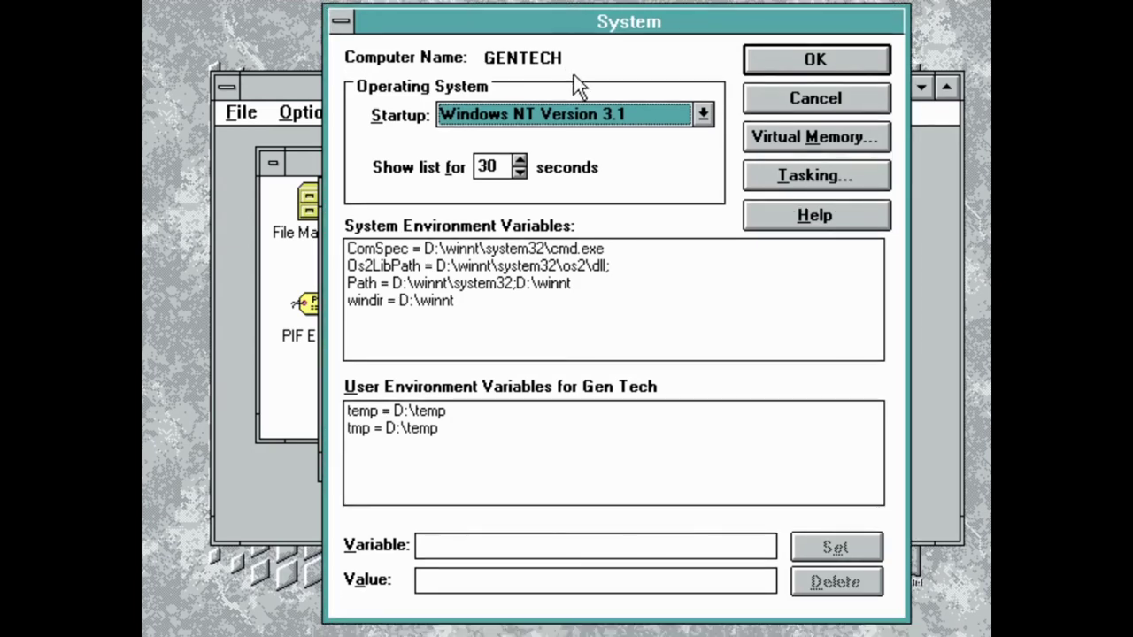
left_click(700, 117)
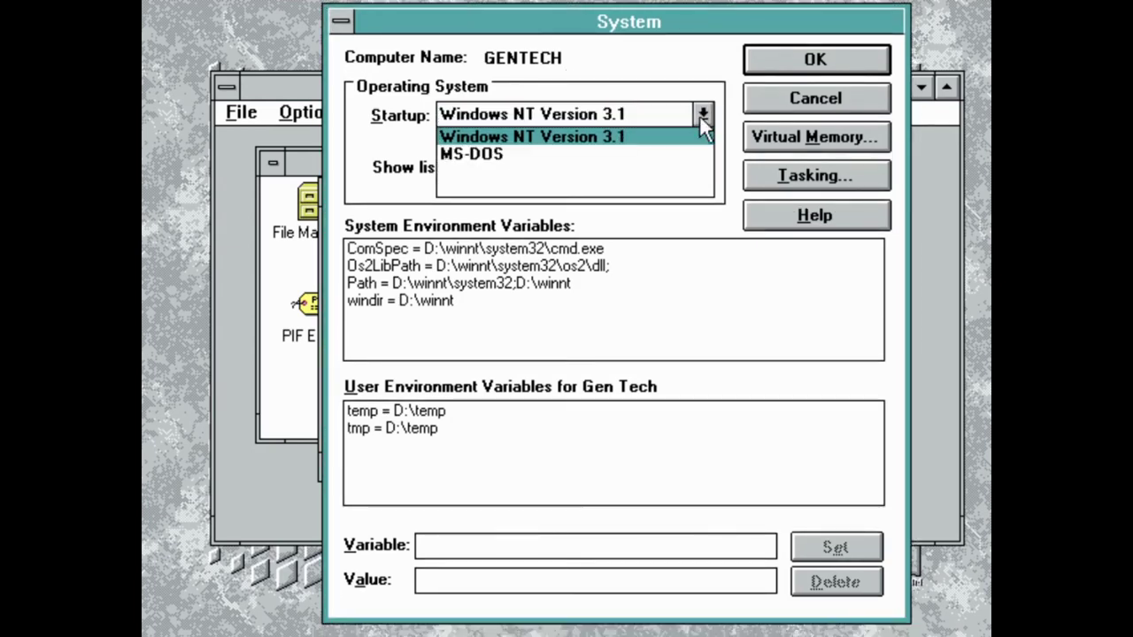
left_click(699, 115)
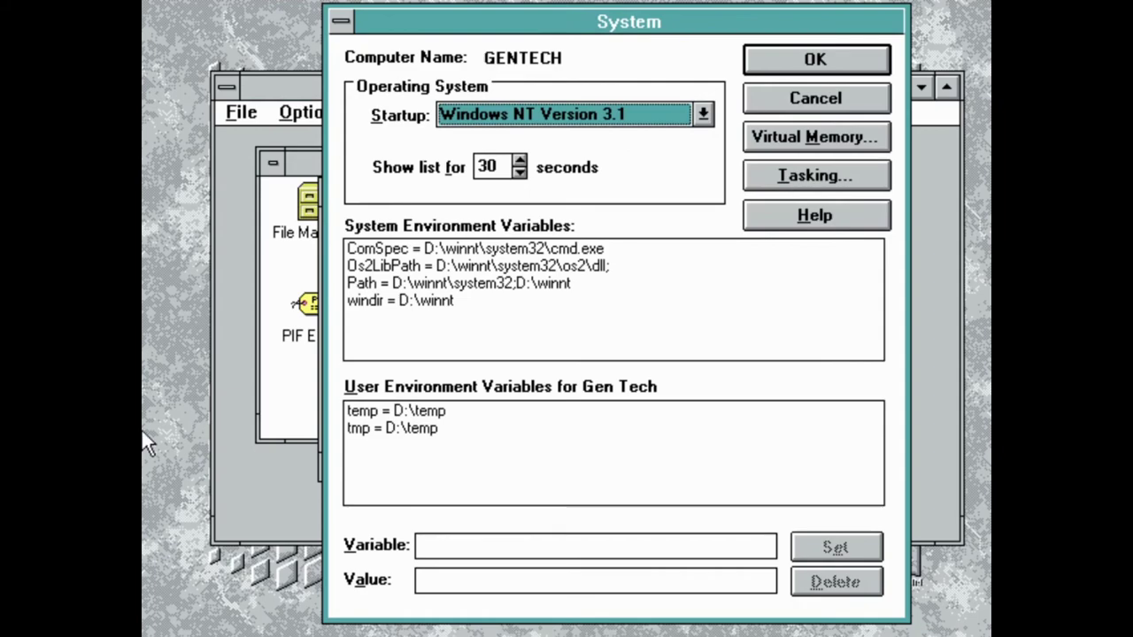
left_click(692, 116)
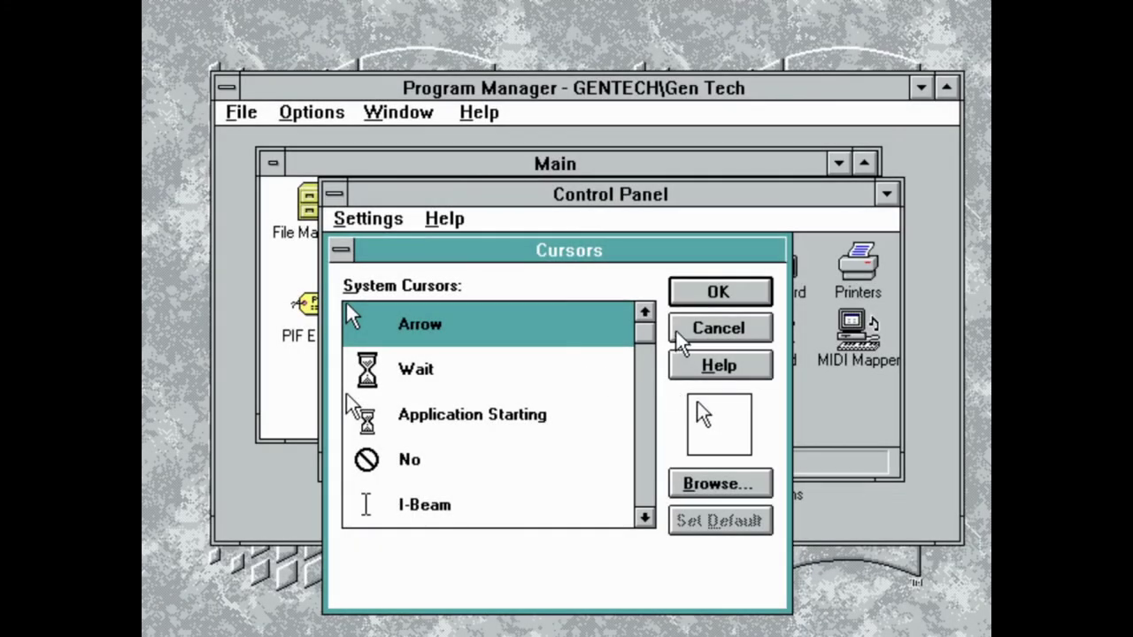
Assign the animated coin.ani file to the I-Beam cursor
left_click_drag(649, 346, 646, 500)
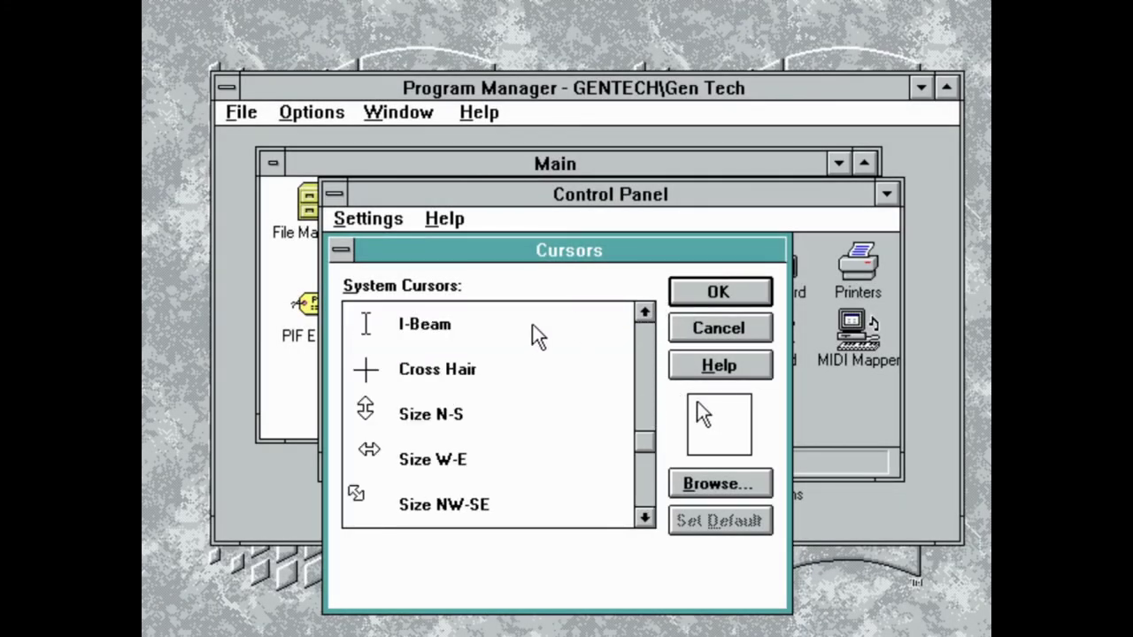
double_click(531, 346)
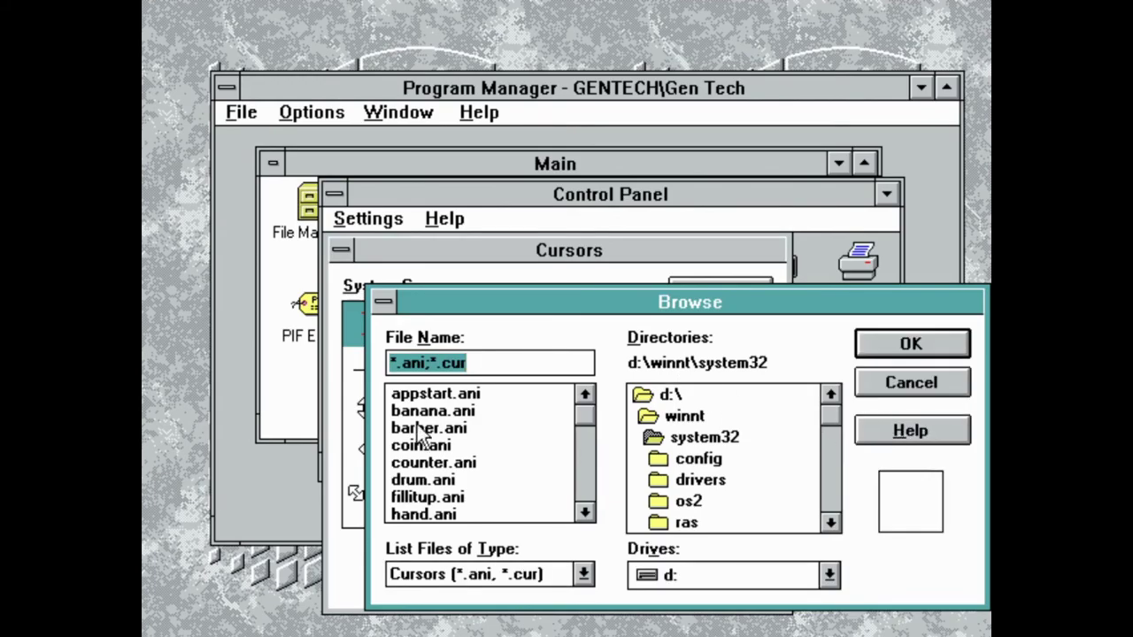
double_click(416, 446)
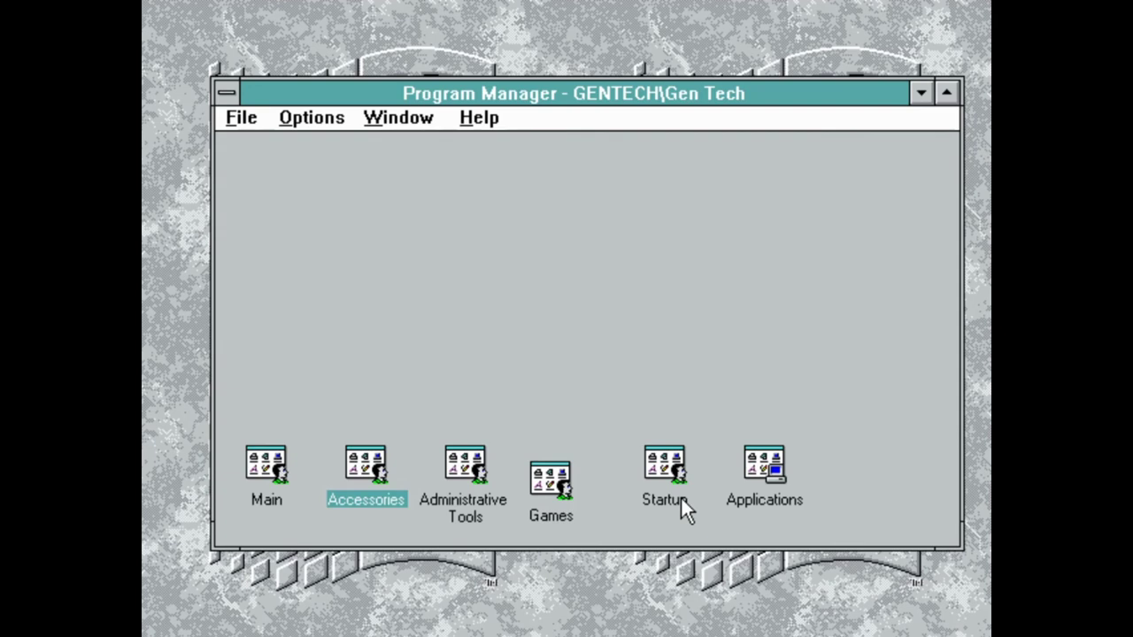
Open the Applications group and start Microsoft QBASIC
double_click(754, 496)
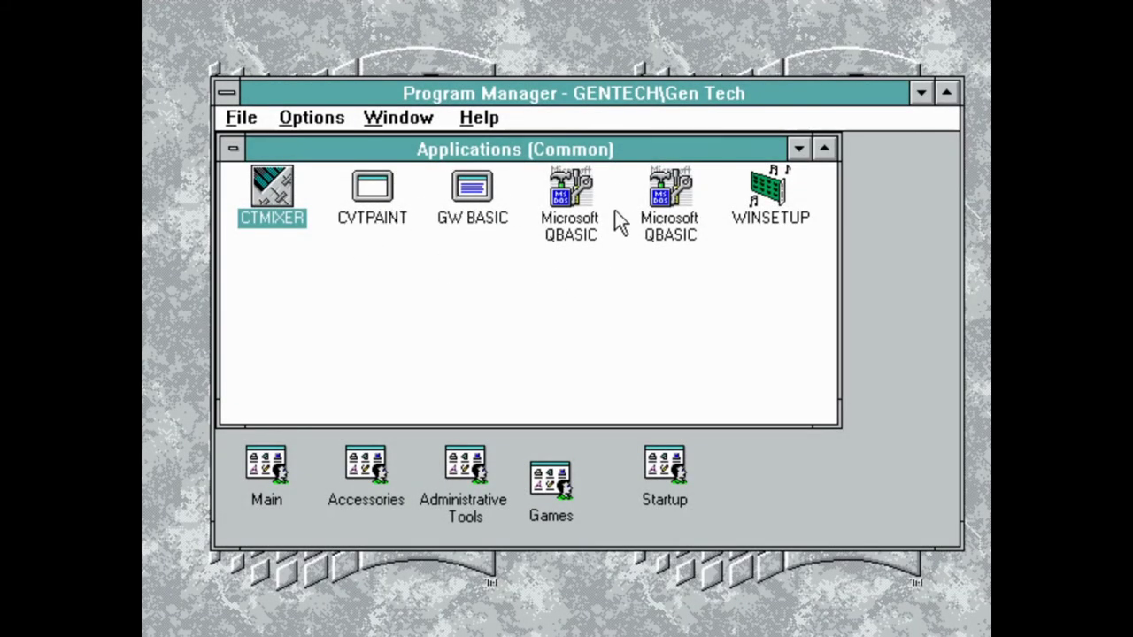
double_click(571, 199)
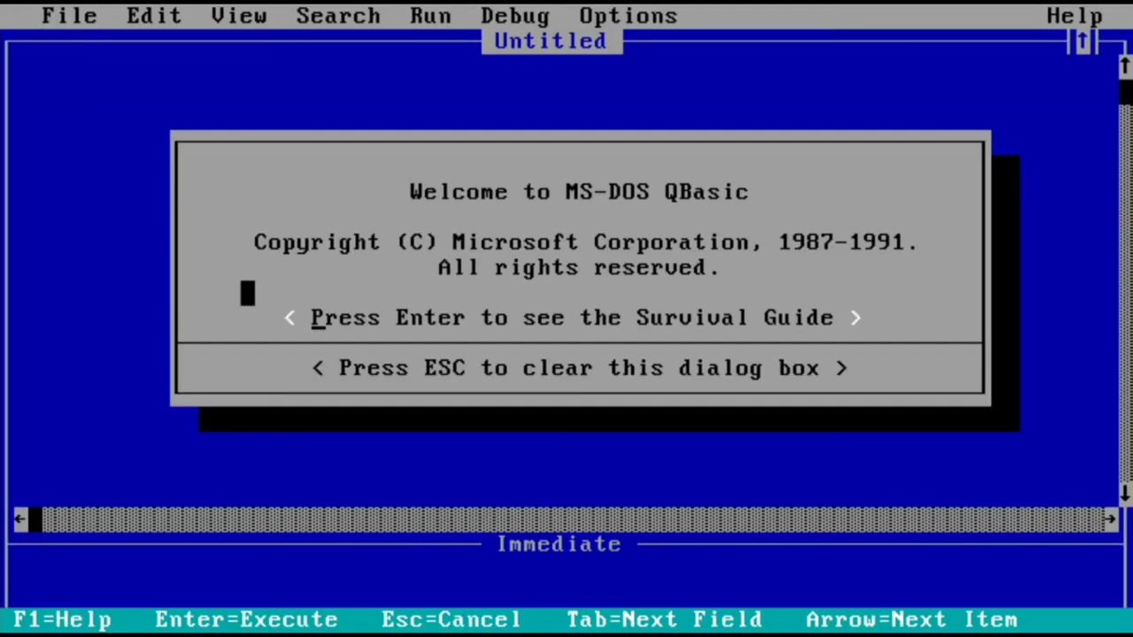
Dismiss the QBasic welcome, run the Hello program and acknowledge the syntax error
key("Escape")
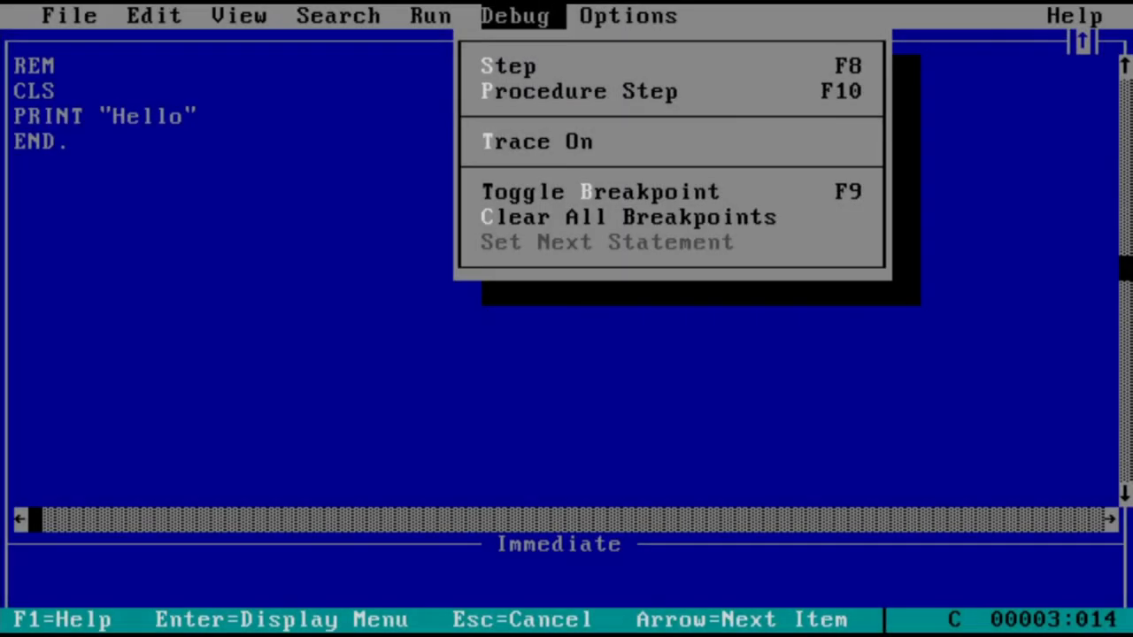
key("Left")
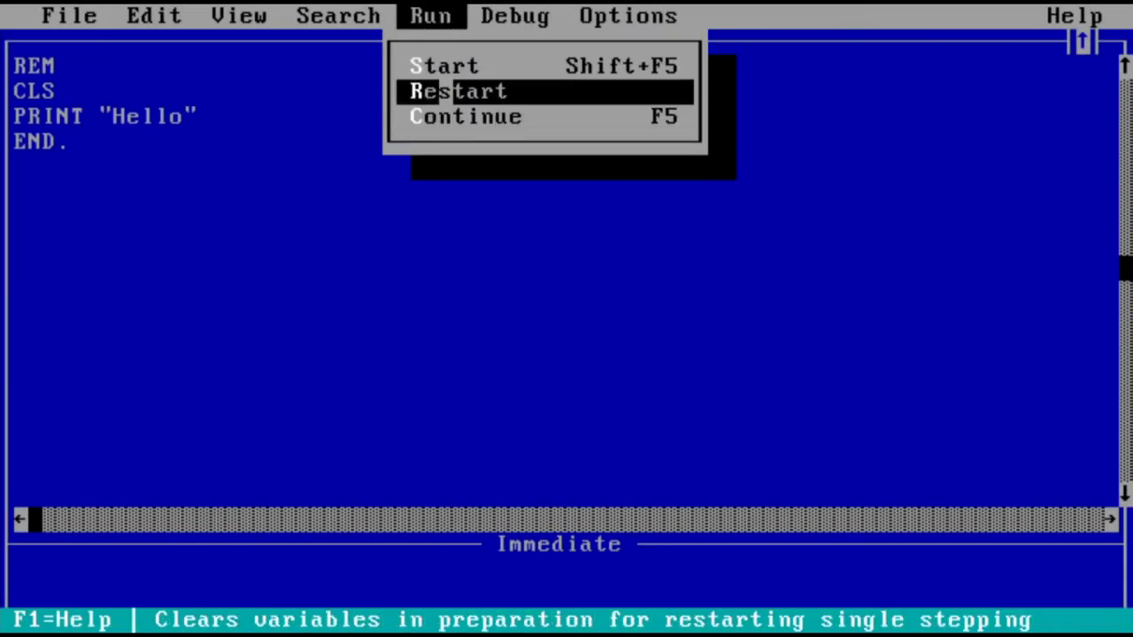
left_click(435, 89)
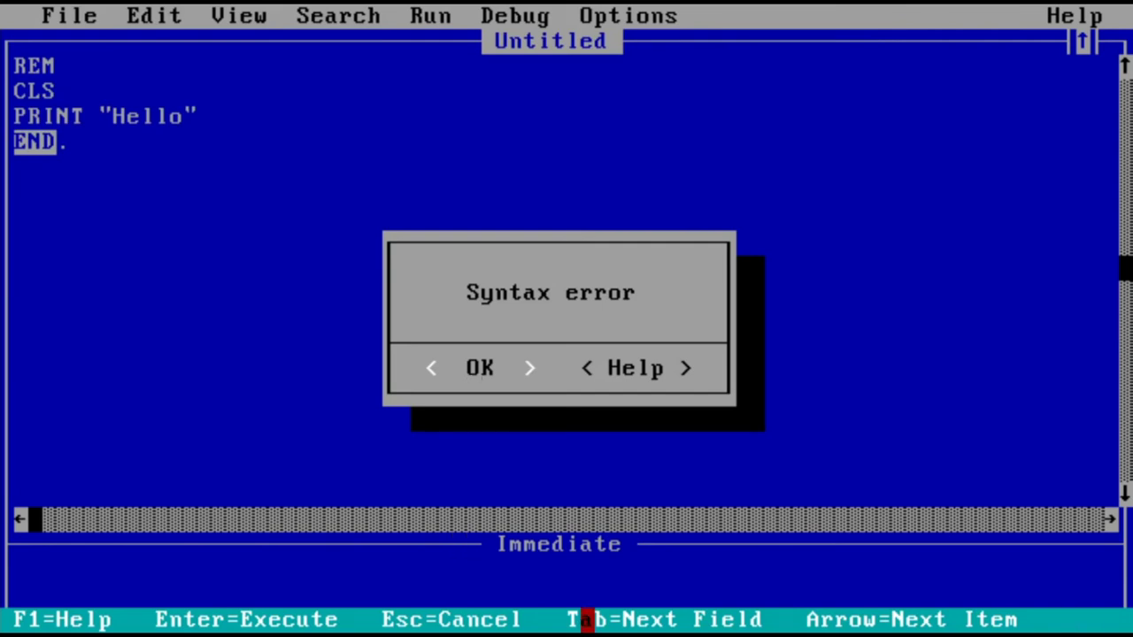
left_click(431, 368)
Delete the faulty END. line and retype the closing quote of PRINT "Hello"
key("Delete")
key("Delete")
key("Delete")
key("Delete")
key("BackSpace")
key("BackSpace")
type("\"")
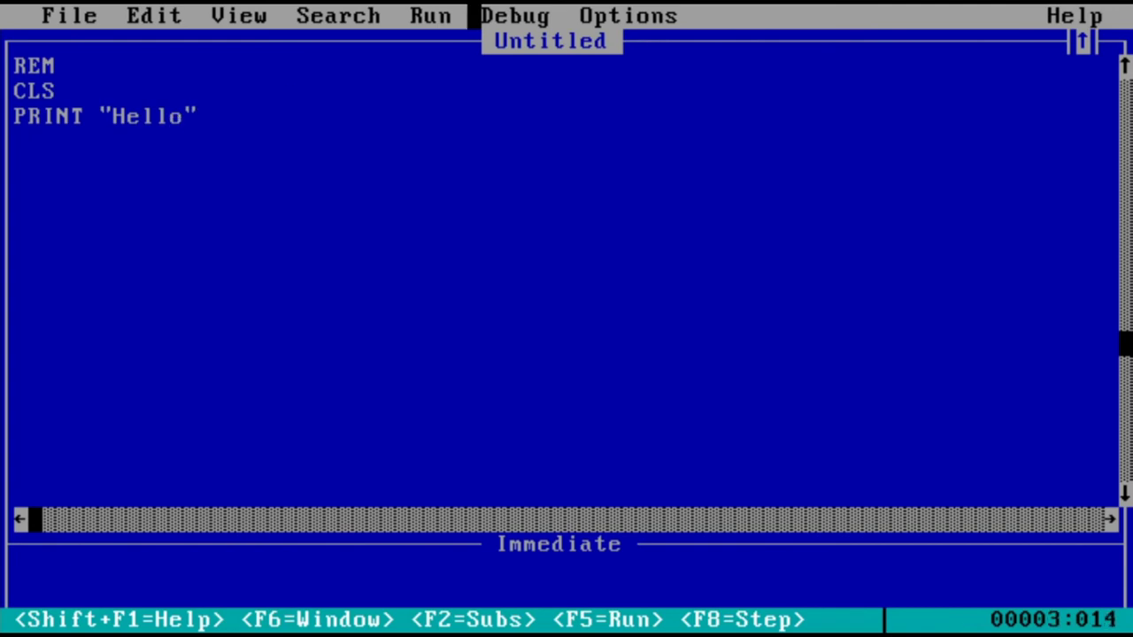
left_click_drag(460, 15, 470, 65)
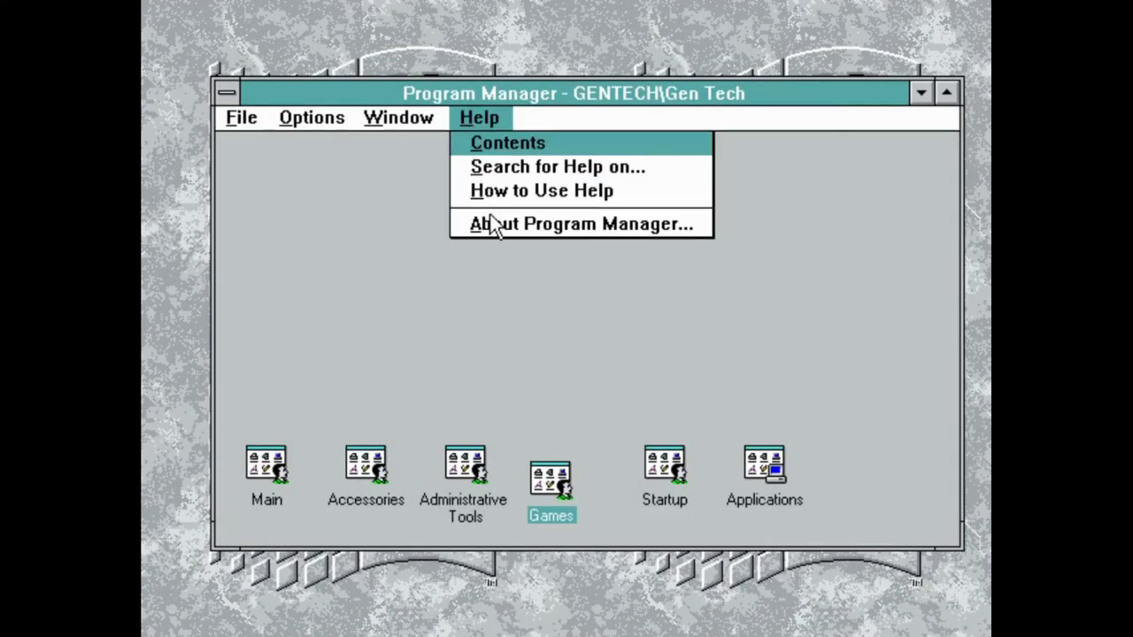
Show the About Program Manager dialog and nudge it slightly right
left_click(493, 225)
left_click_drag(513, 152, 535, 145)
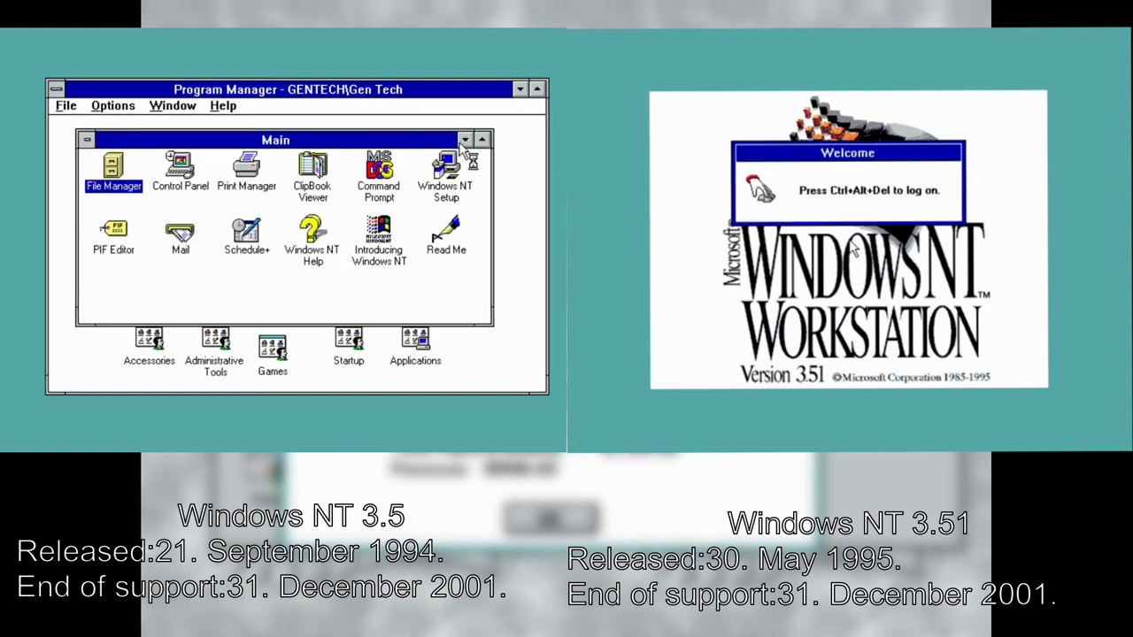
Log on to NT 3.51, then minimize Main and open and minimize Applications in both versions
key("ctrl+alt+Delete")
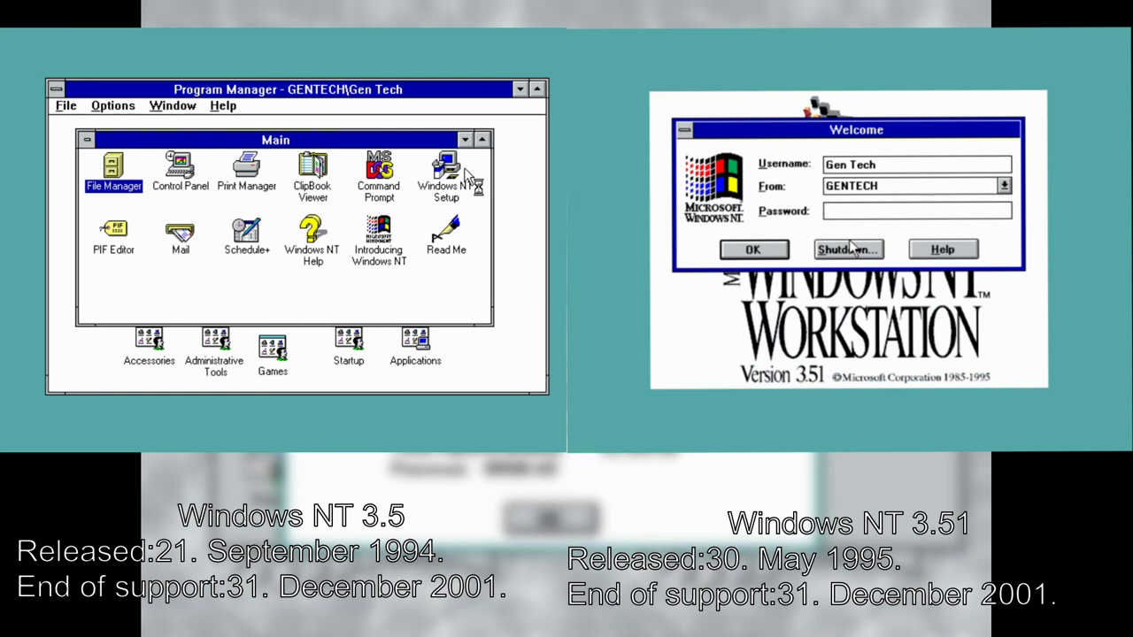
left_click(757, 249)
left_click(462, 139)
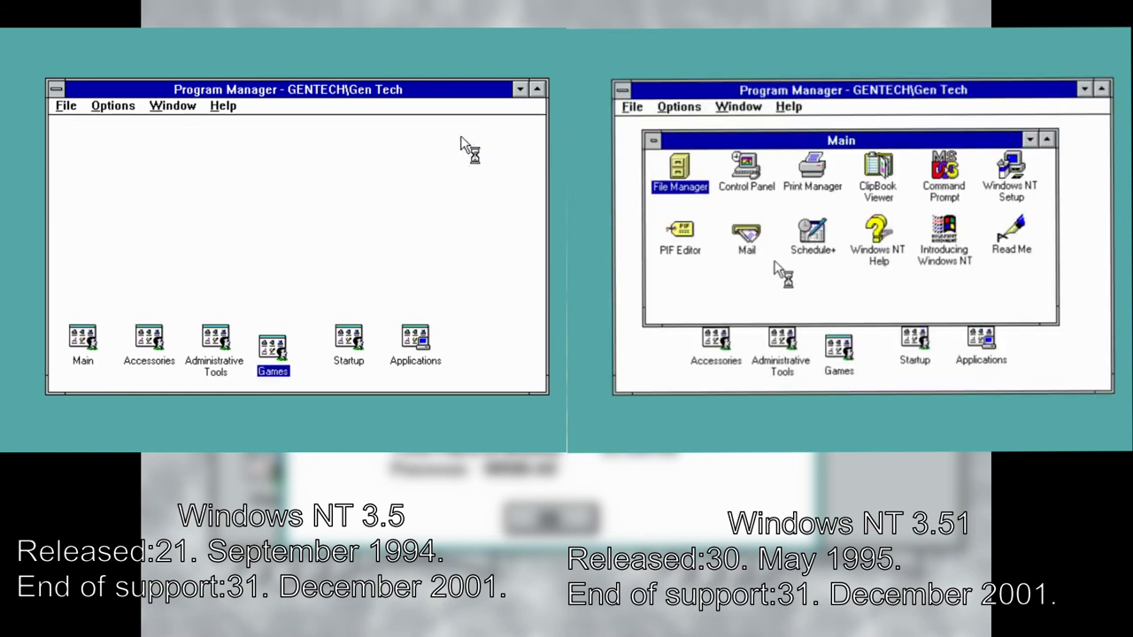
left_click(417, 348)
left_click(422, 354)
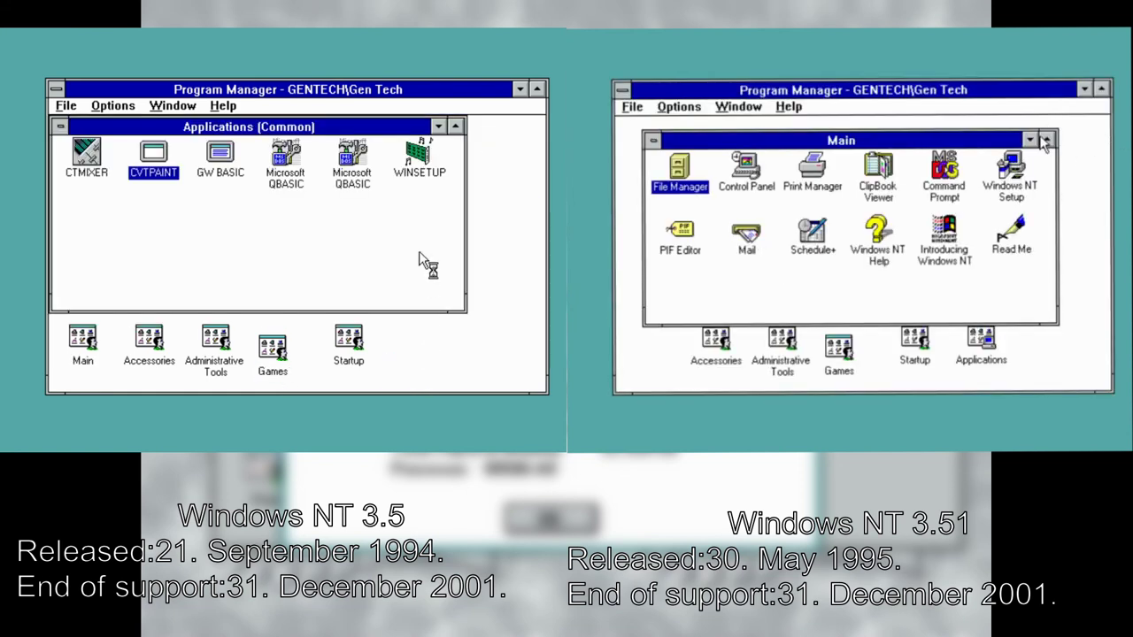
left_click(1029, 140)
left_click(979, 352)
double_click(981, 354)
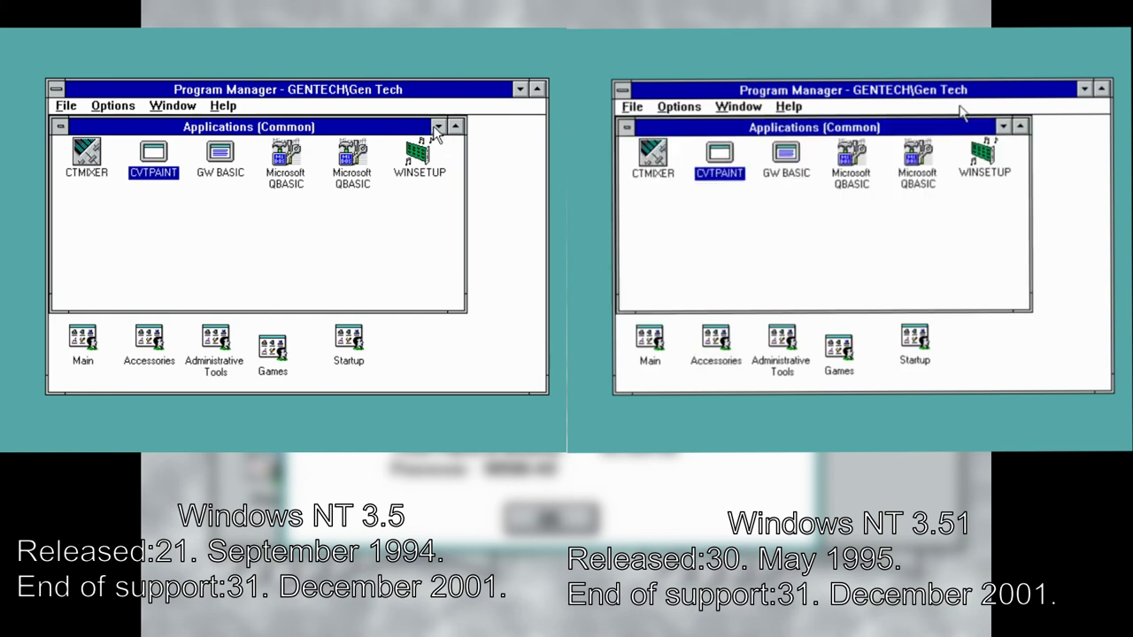
left_click(438, 126)
left_click(1003, 126)
Open and minimize NT 3.5's Startup group and the Games group in both versions
double_click(348, 349)
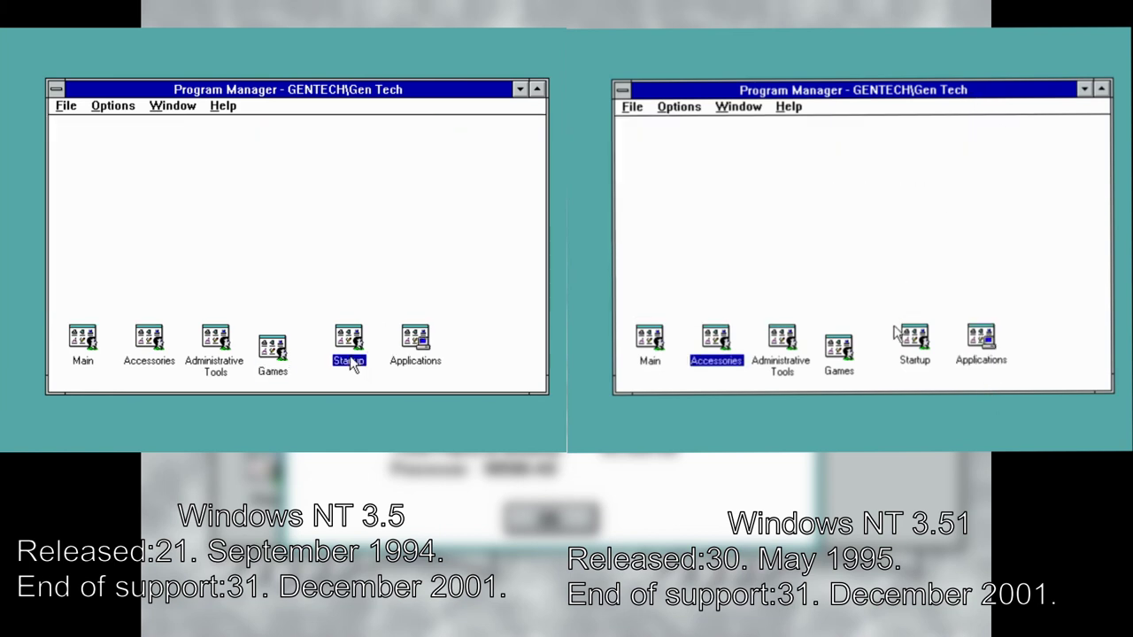
double_click(841, 354)
left_click(501, 120)
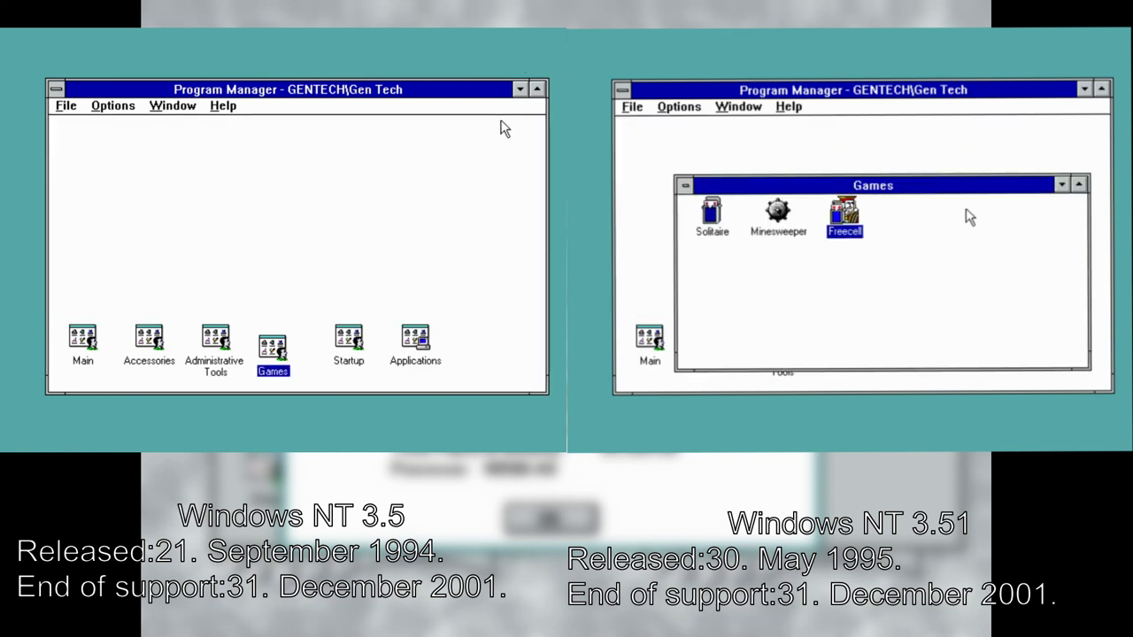
double_click(273, 349)
left_click(1061, 184)
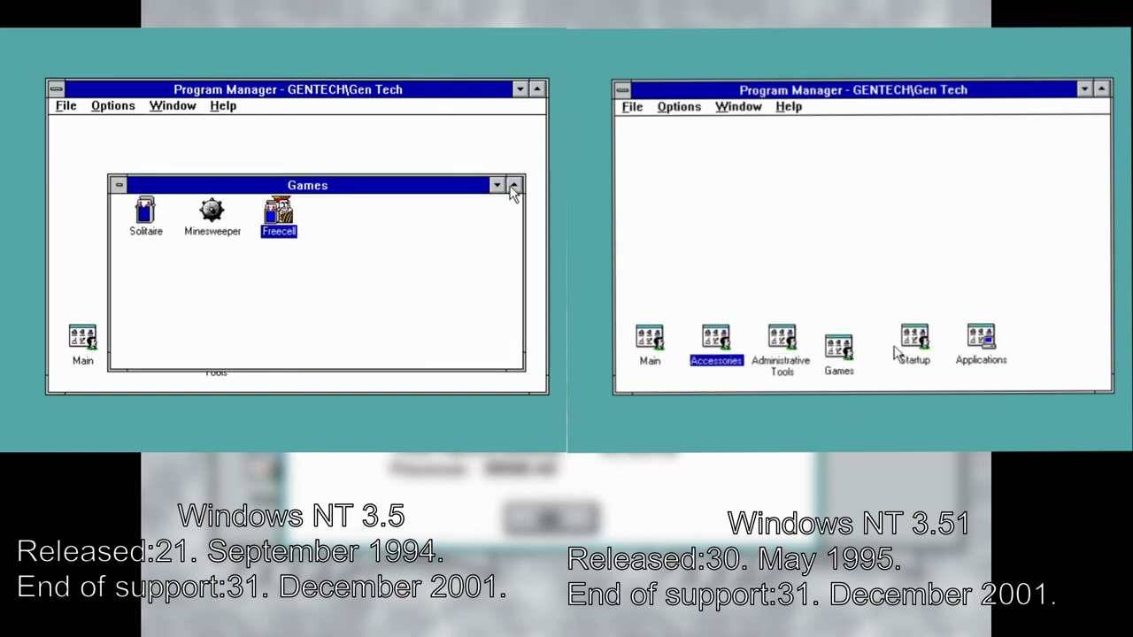
left_click(496, 185)
Open and minimize NT 3.51's Startup and both Administrative Tools groups, then reopen NT 3.5's Main
double_click(907, 349)
double_click(227, 345)
left_click(1066, 127)
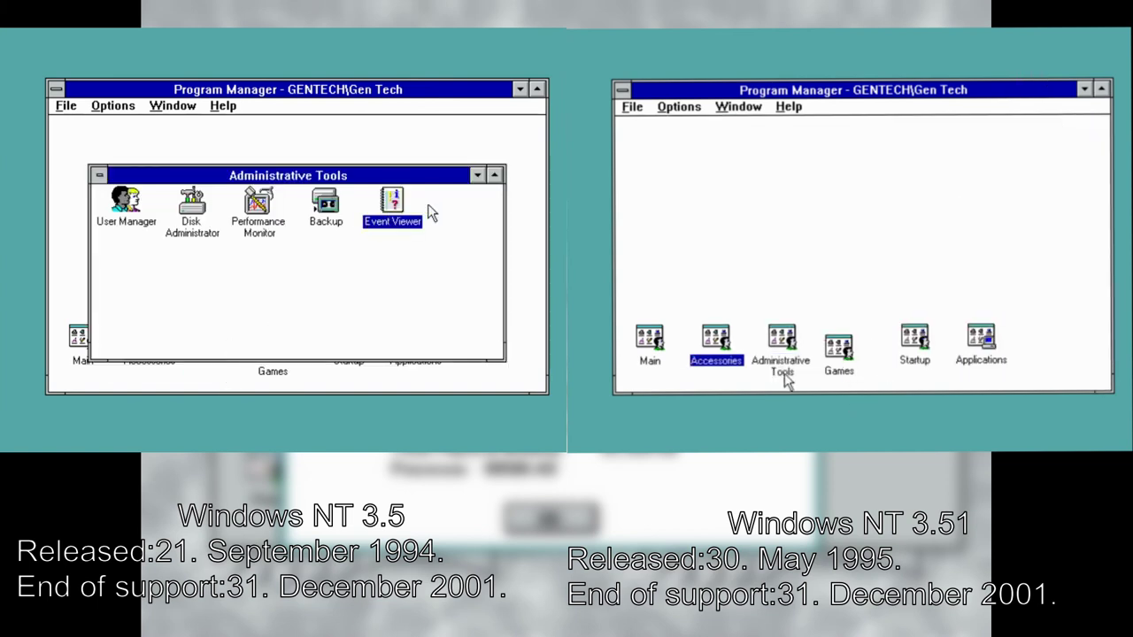
double_click(781, 359)
left_click(477, 176)
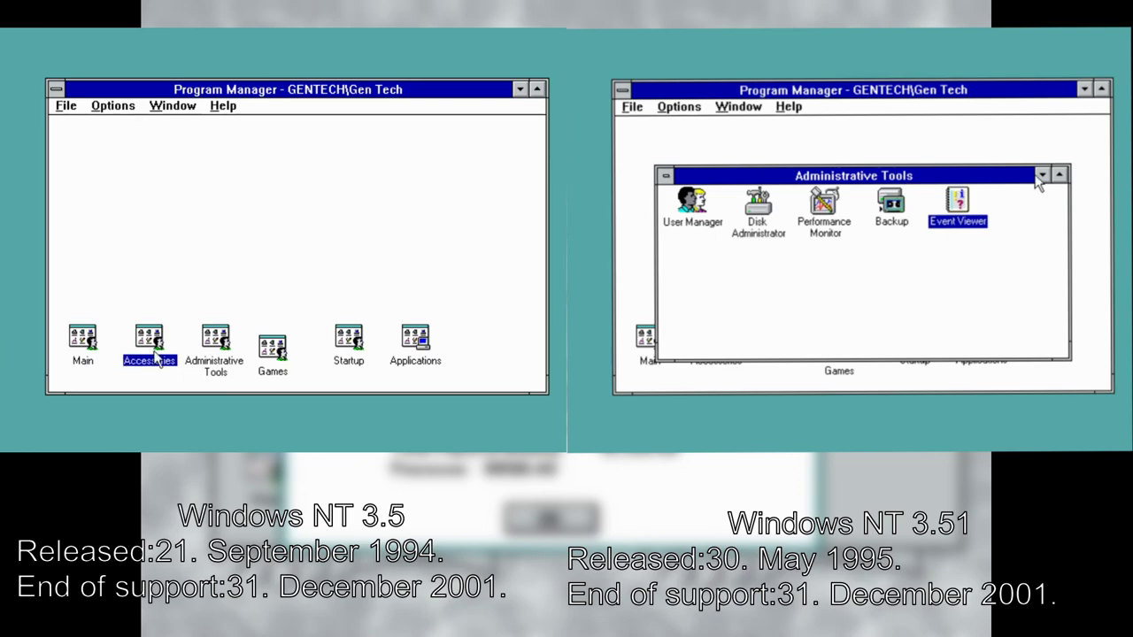
double_click(82, 340)
left_click(1042, 174)
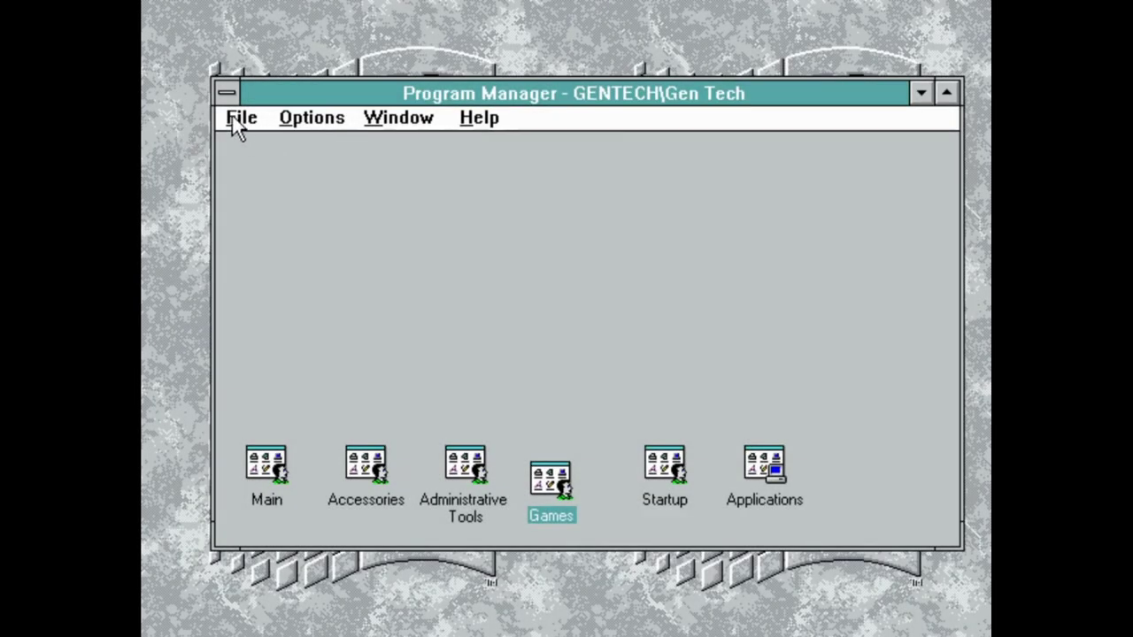
Shut down Windows NT 3.1 from Program Manager's Control menu without restarting
left_click(228, 94)
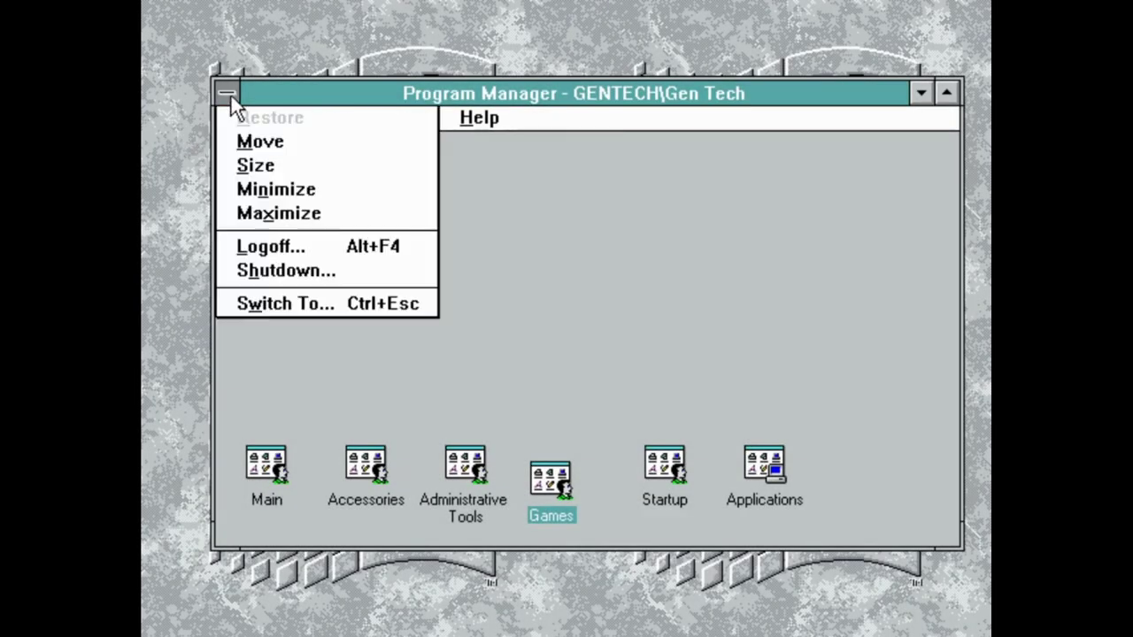
left_click(245, 270)
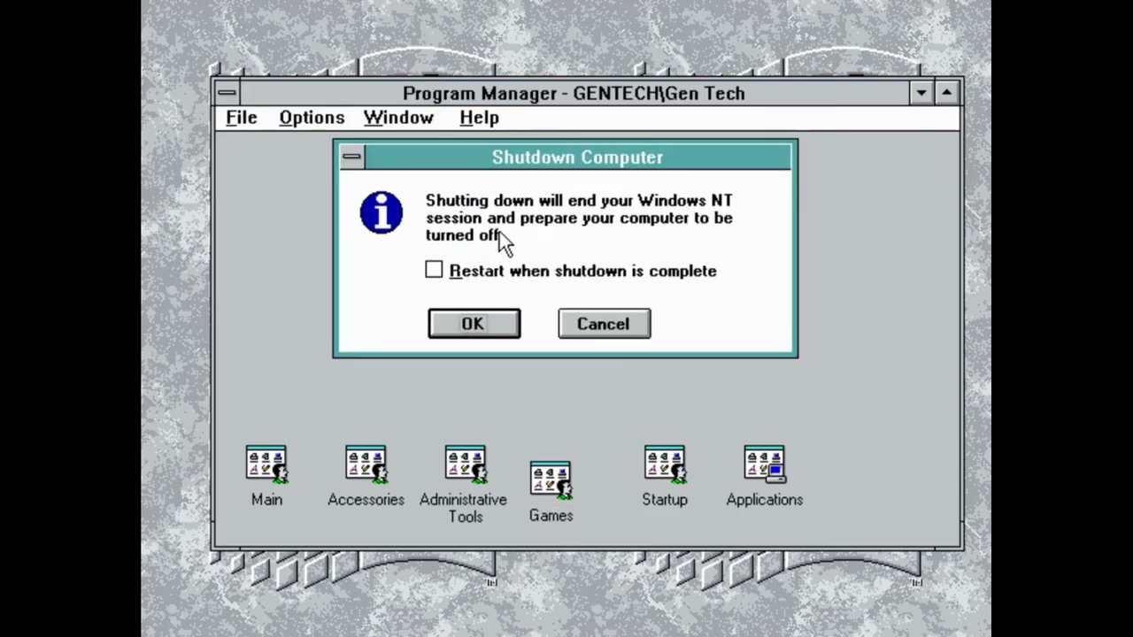
left_click(478, 326)
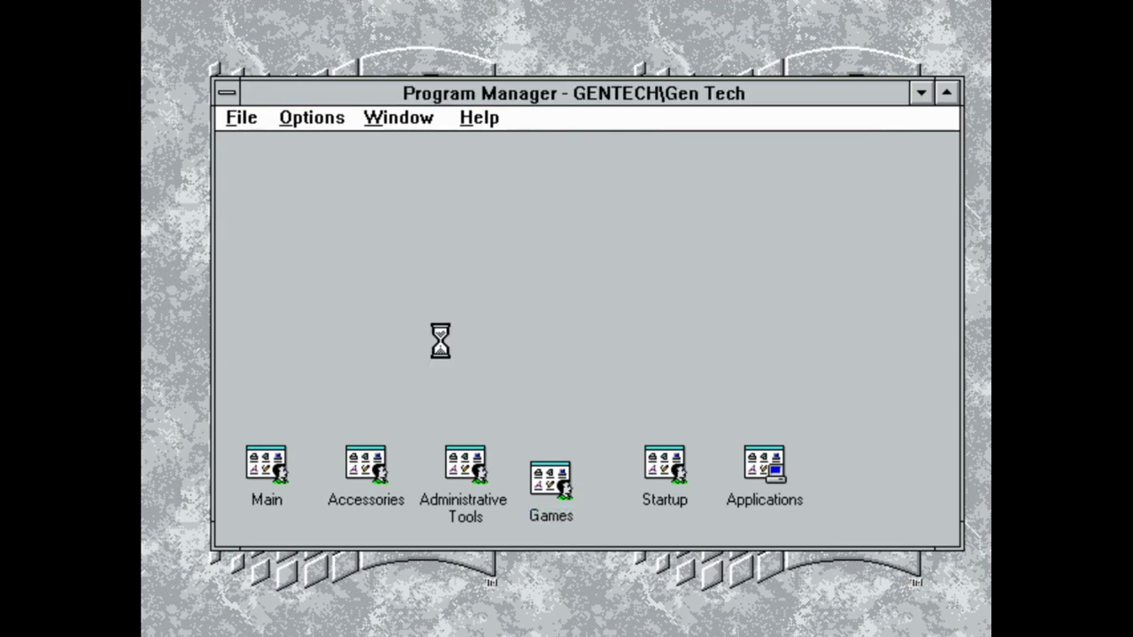